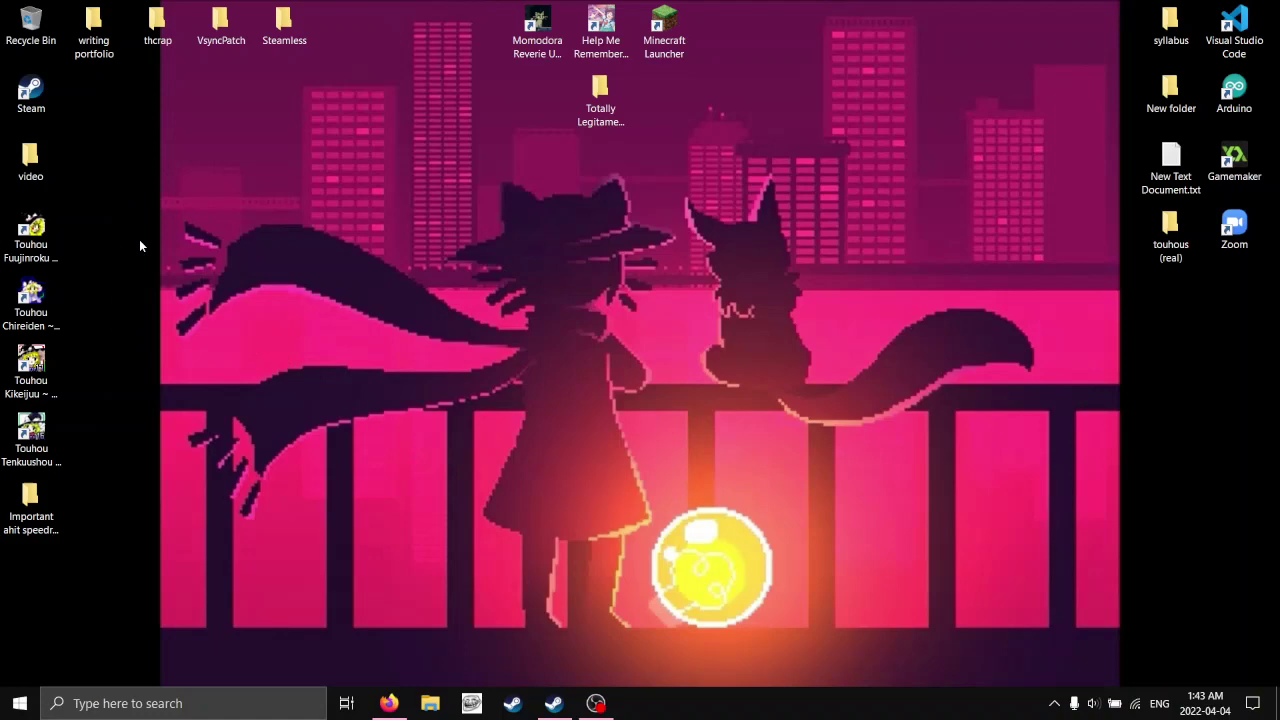
Look through the Touhou games in the Steam library, including Subterranean Animism and Unconnected Marketeers, and close the Steam window.
{"action": "left_click", "coordinate": [555, 704]}
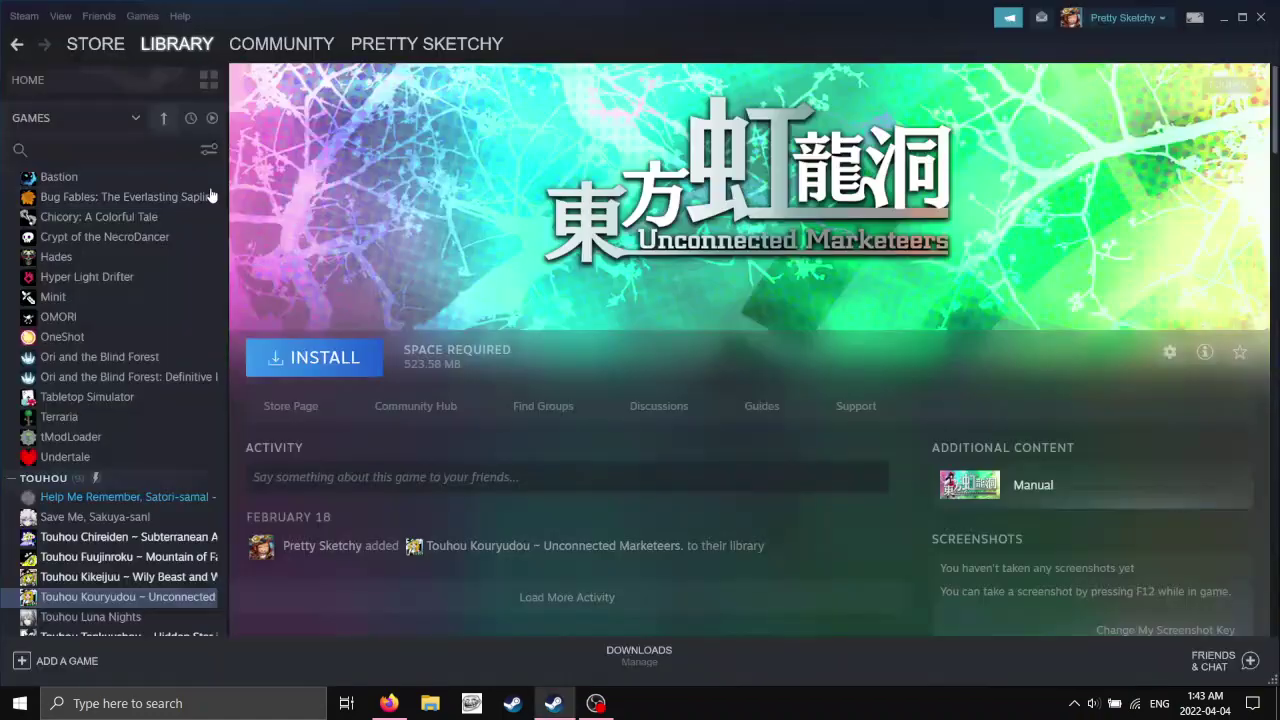
{"action": "left_click", "coordinate": [131, 524]}
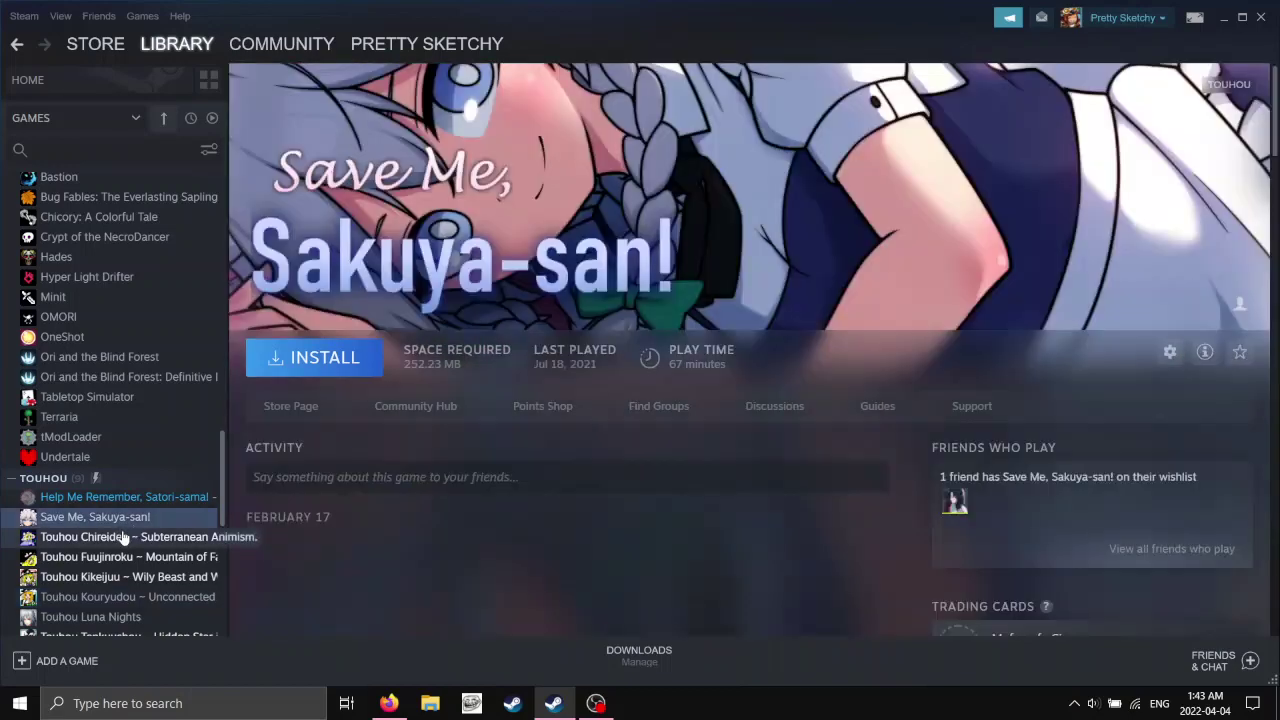
{"action": "left_click", "coordinate": [128, 537]}
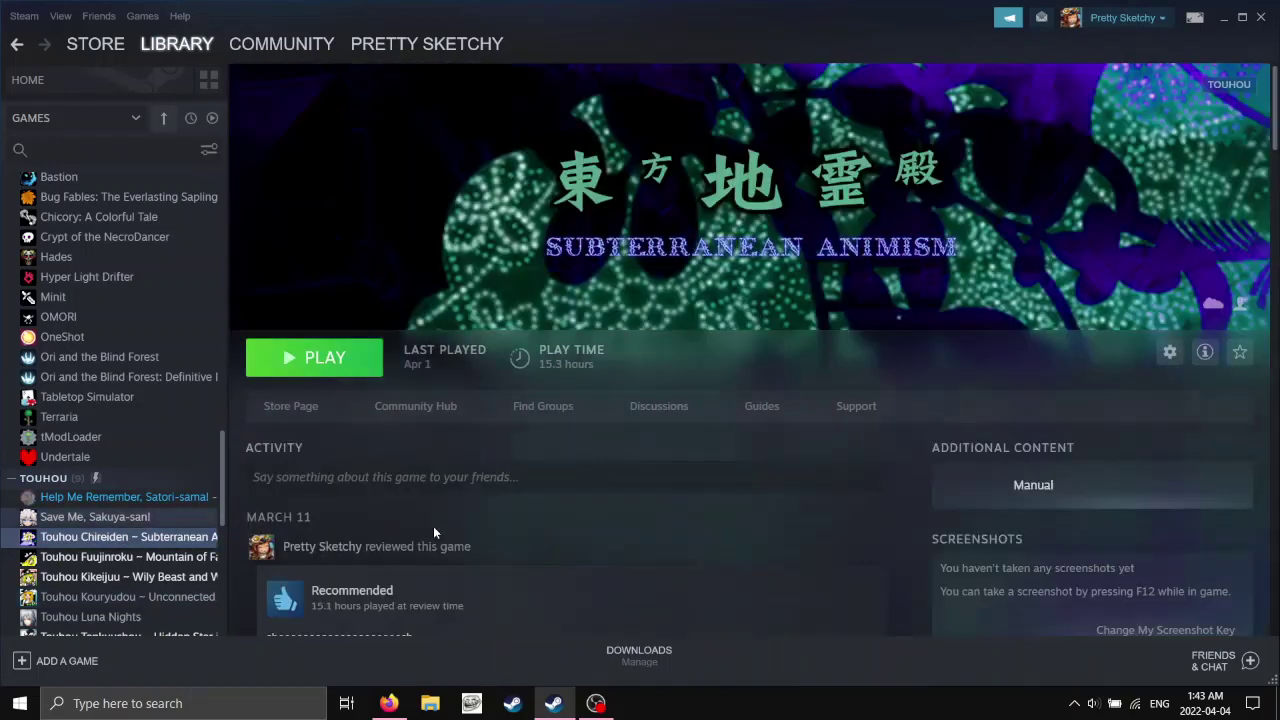
{"action": "left_click", "coordinate": [180, 598]}
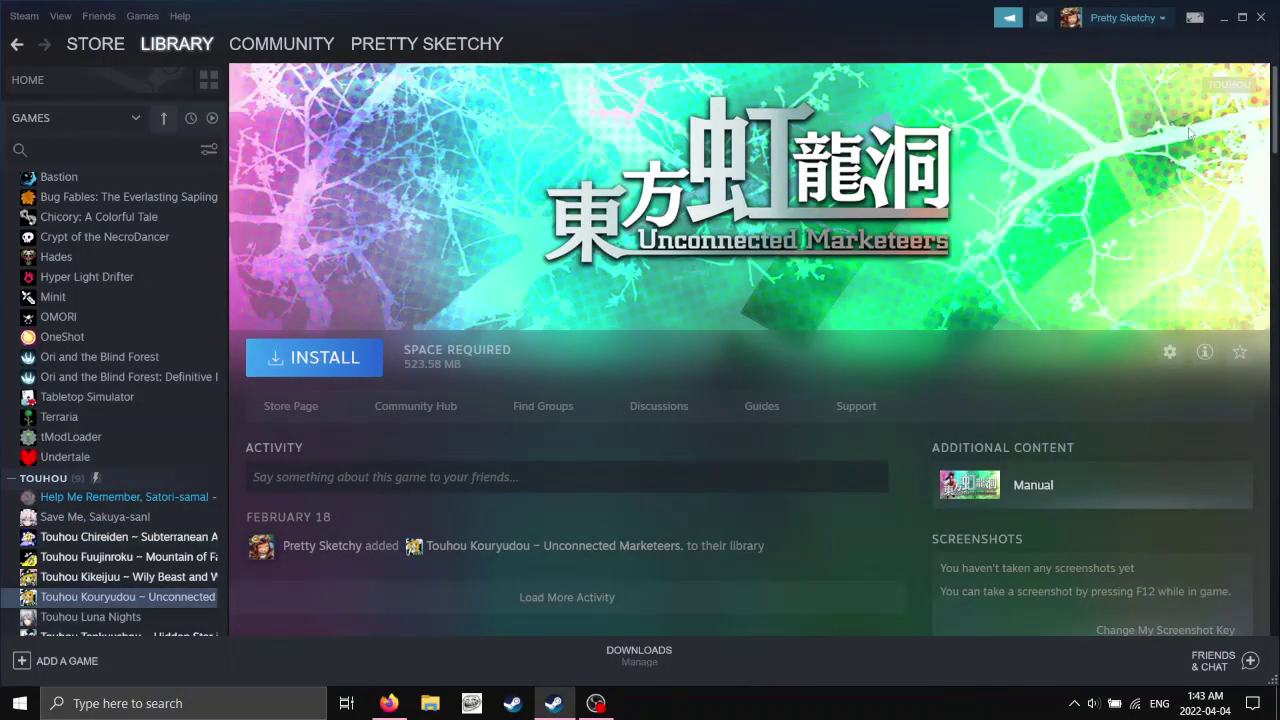
{"action": "left_click", "coordinate": [1261, 18]}
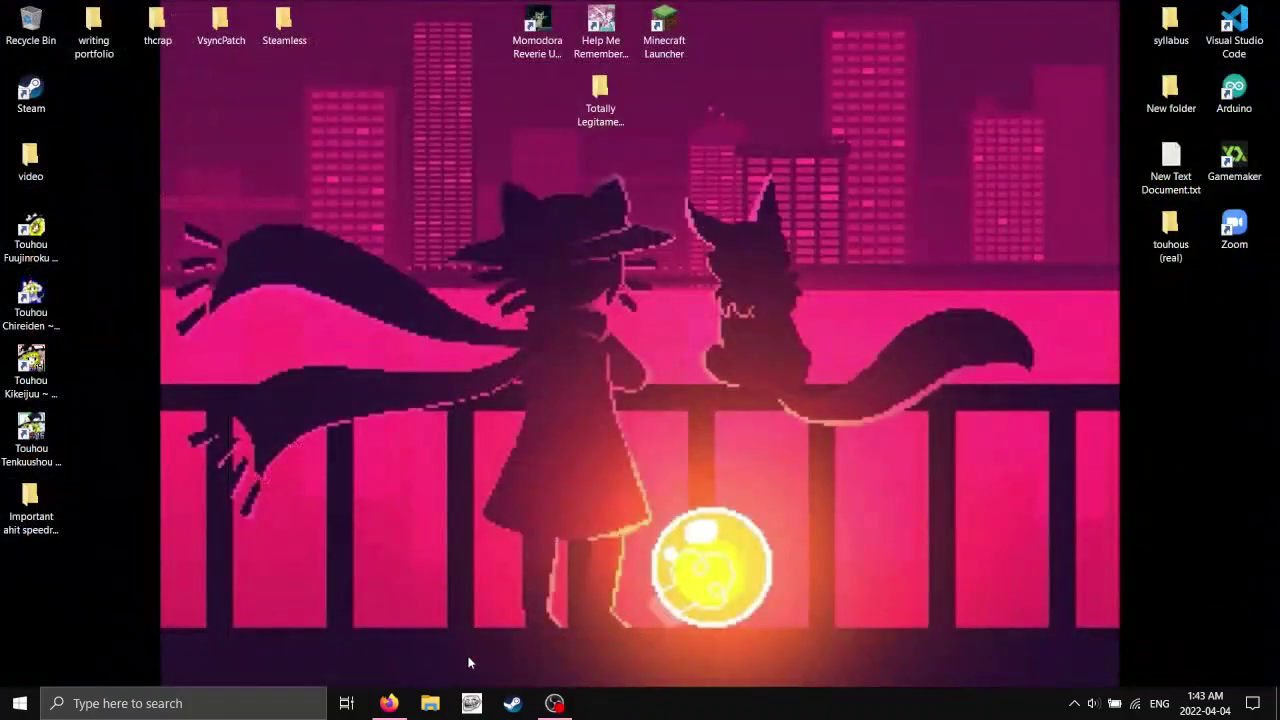
Open File Explorer and go to the common folder under C:, Program Files (x86), Steam, steamapps.
{"action": "left_click", "coordinate": [430, 703]}
{"action": "left_click", "coordinate": [72, 518]}
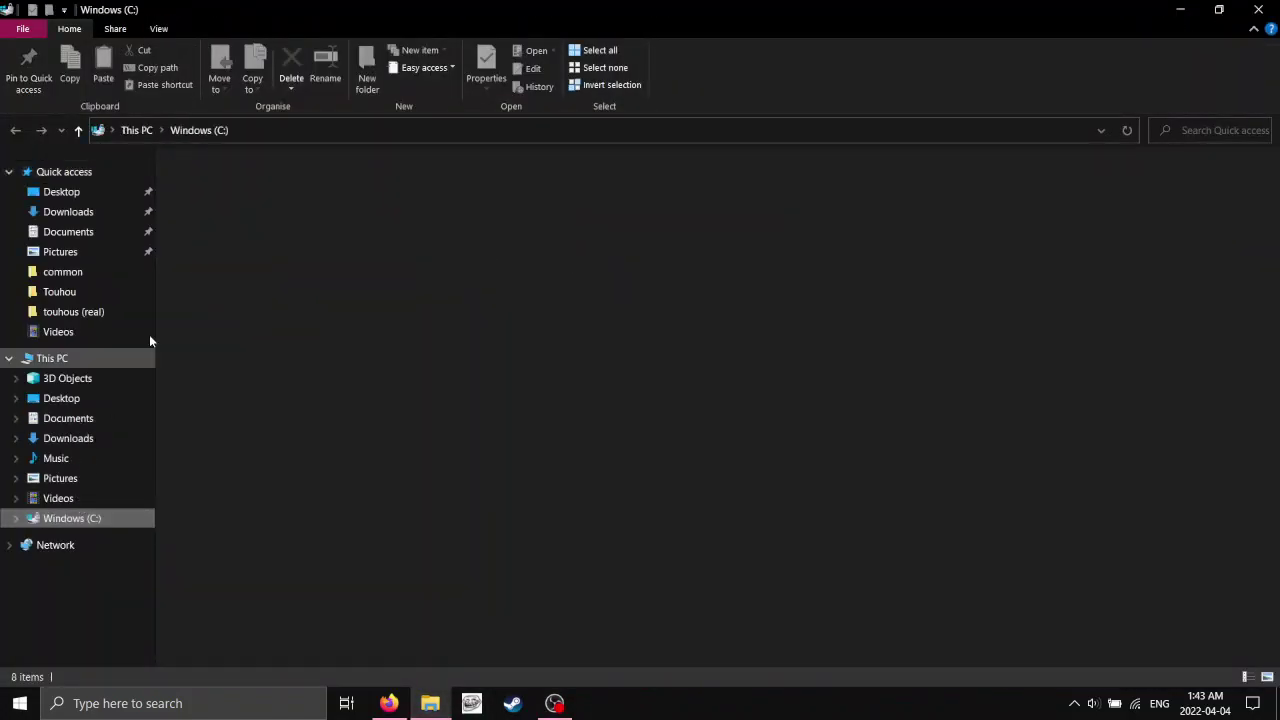
{"action": "double_click", "coordinate": [262, 237]}
{"action": "double_click", "coordinate": [225, 403]}
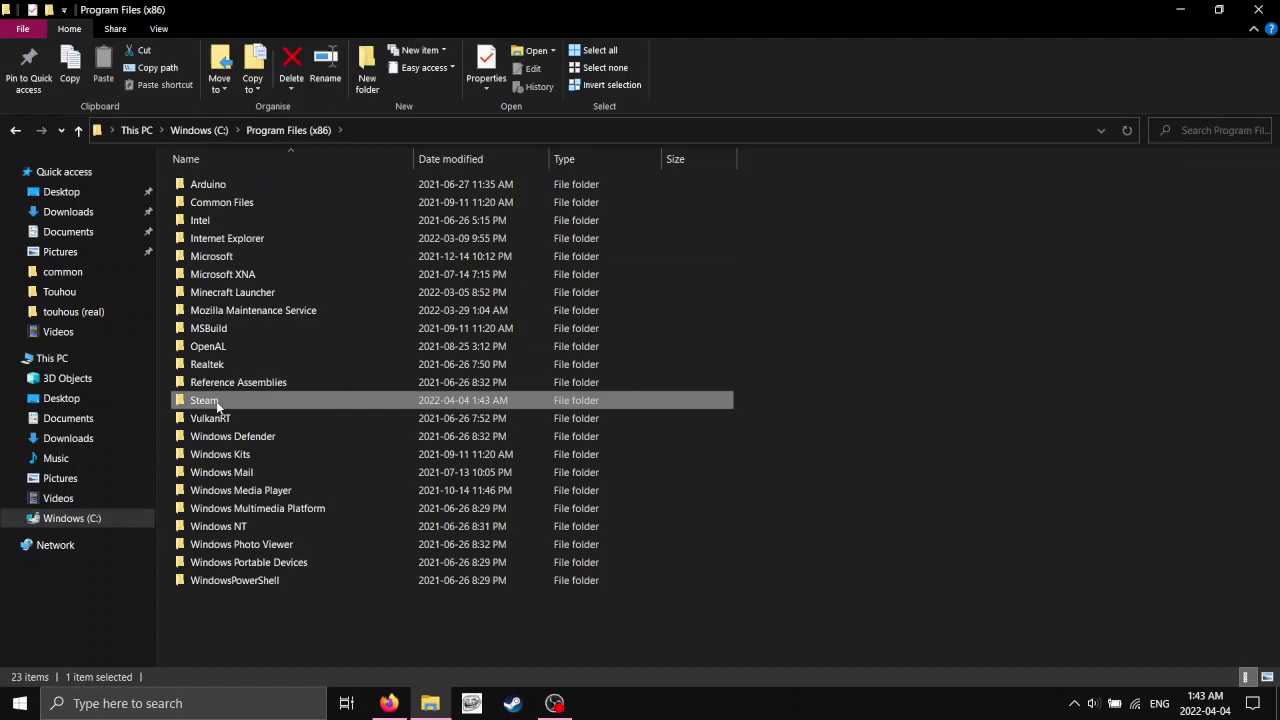
{"action": "double_click", "coordinate": [214, 490]}
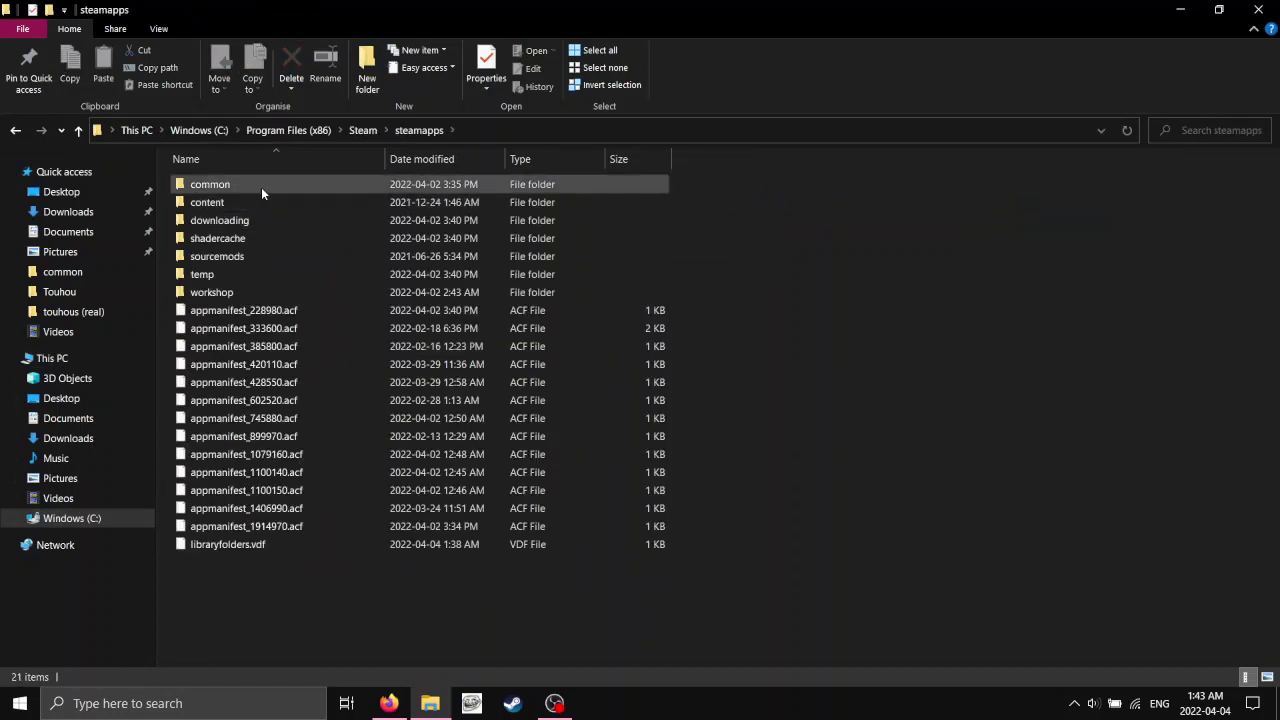
{"action": "double_click", "coordinate": [261, 185]}
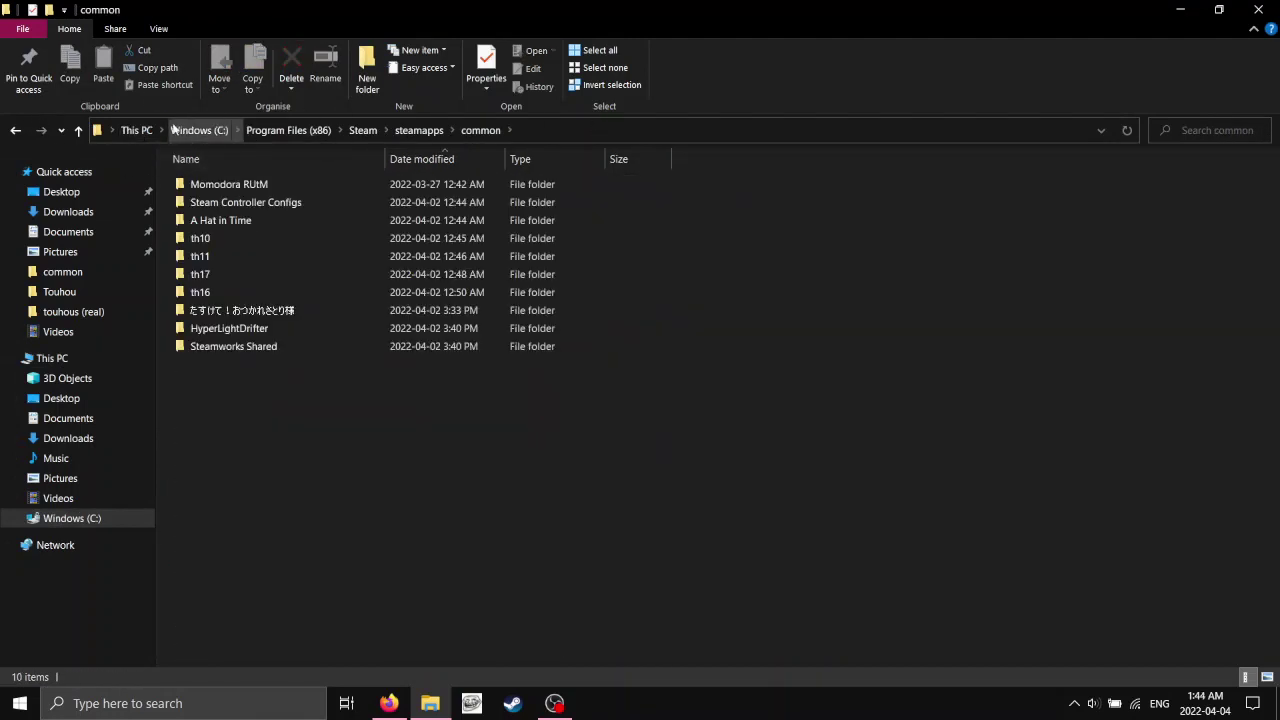
Go back up to This PC and retrace the path through Program Files (x86), Steam and steamapps to the common folder.
{"action": "key", "text": "alt+Up"}
{"action": "key", "text": "alt+Up"}
{"action": "key", "text": "alt+Up"}
{"action": "key", "text": "alt+Up"}
{"action": "key", "text": "alt+Up"}
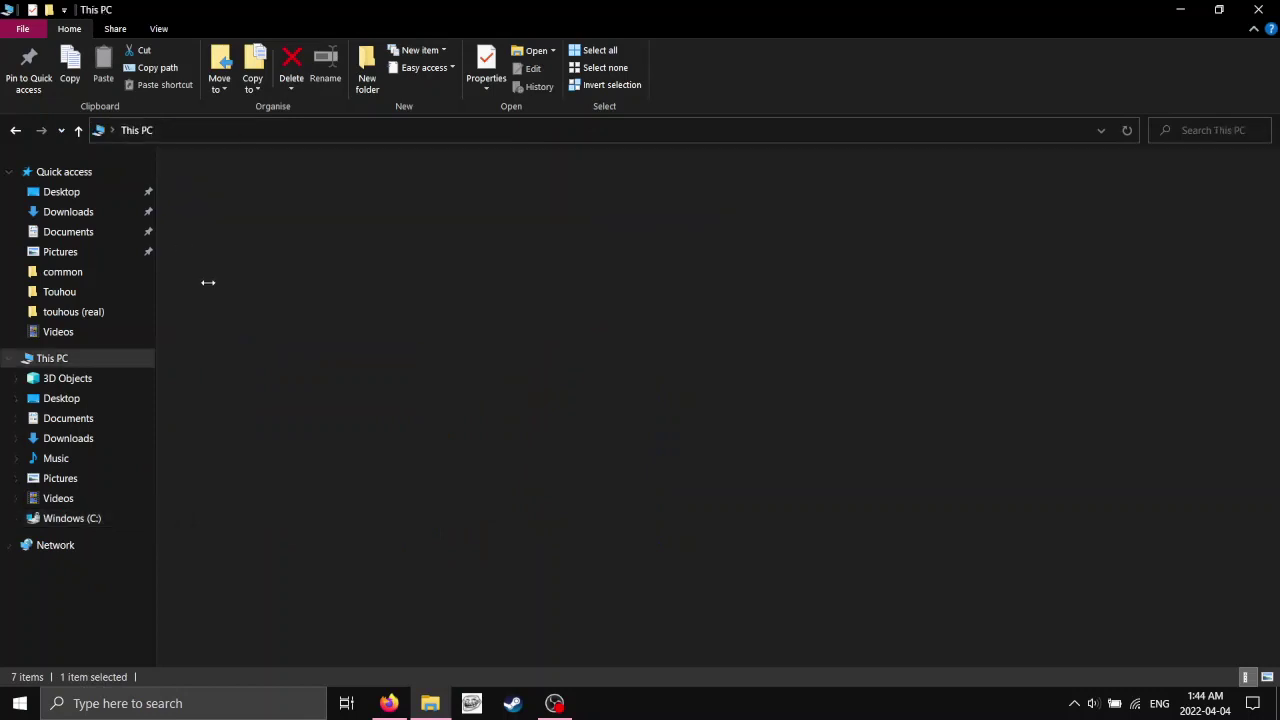
{"action": "double_click", "coordinate": [245, 323]}
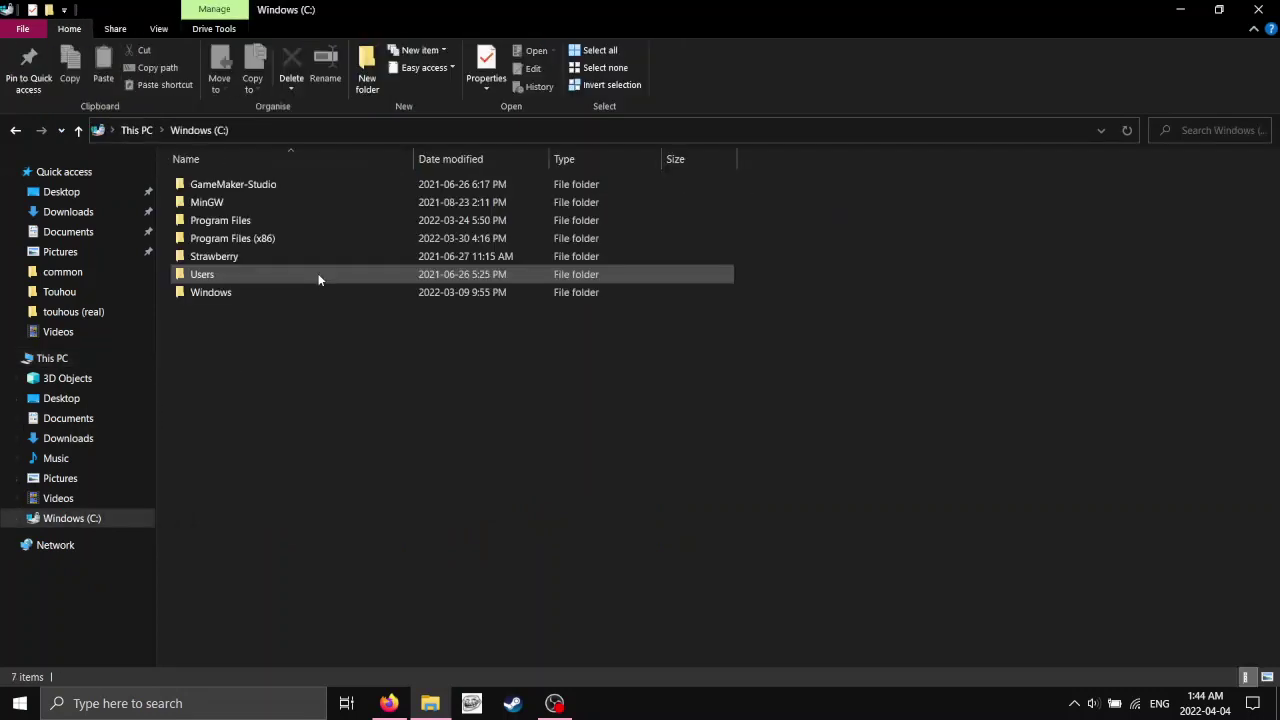
{"action": "double_click", "coordinate": [250, 237]}
{"action": "double_click", "coordinate": [249, 403]}
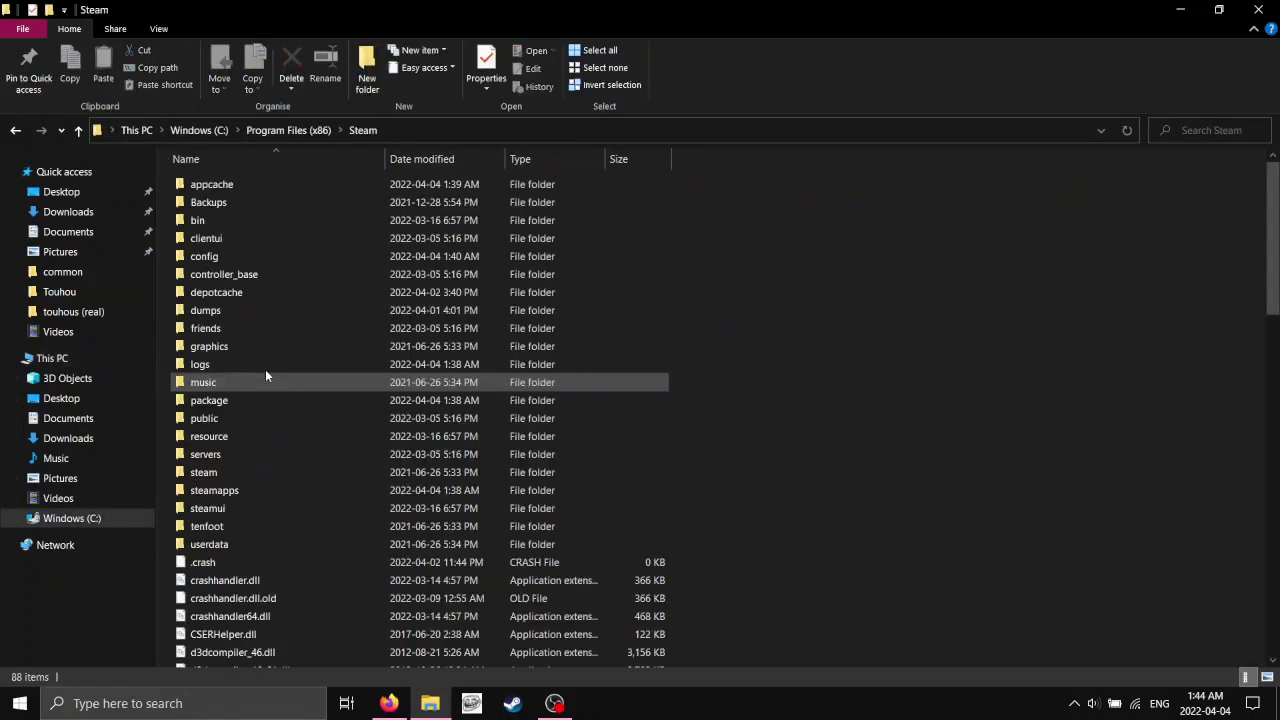
{"action": "double_click", "coordinate": [227, 490]}
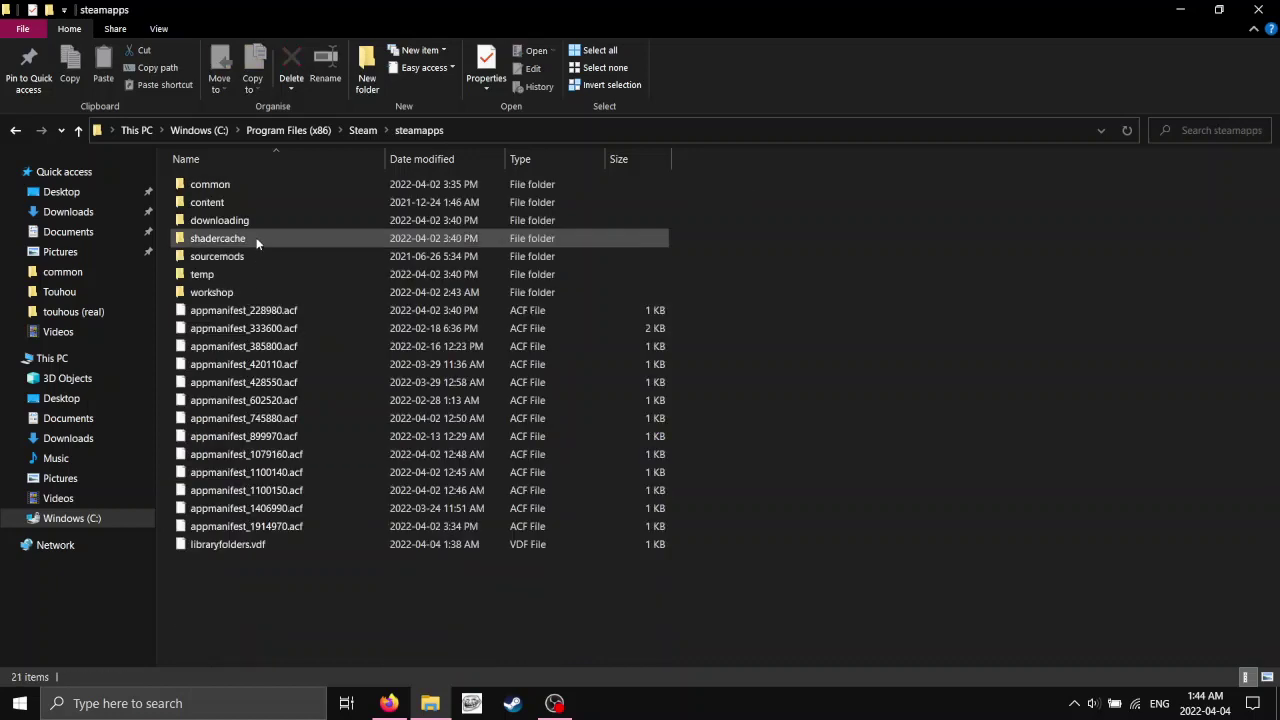
{"action": "double_click", "coordinate": [251, 186]}
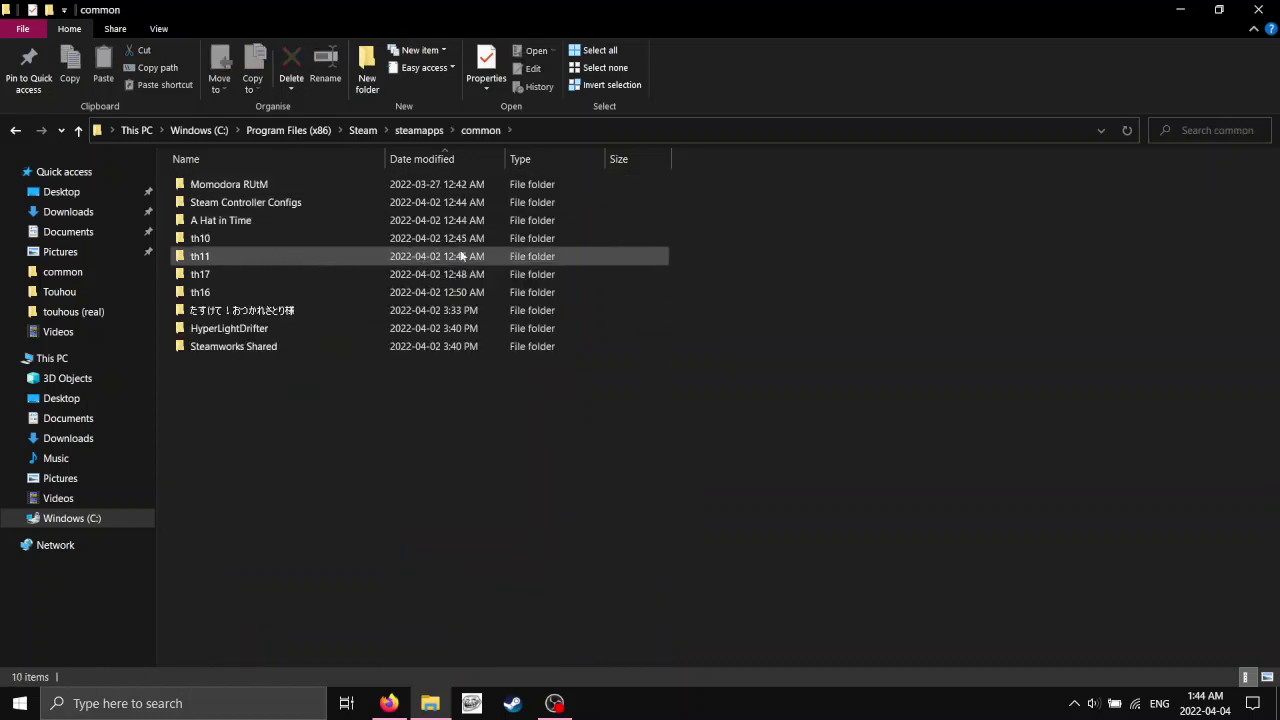
Transfer the th10, th11, th16 and th17 folders from common to the desktop and close the common window.
{"action": "left_click_drag", "start_coordinate": [680, 237], "coordinate": [591, 289]}
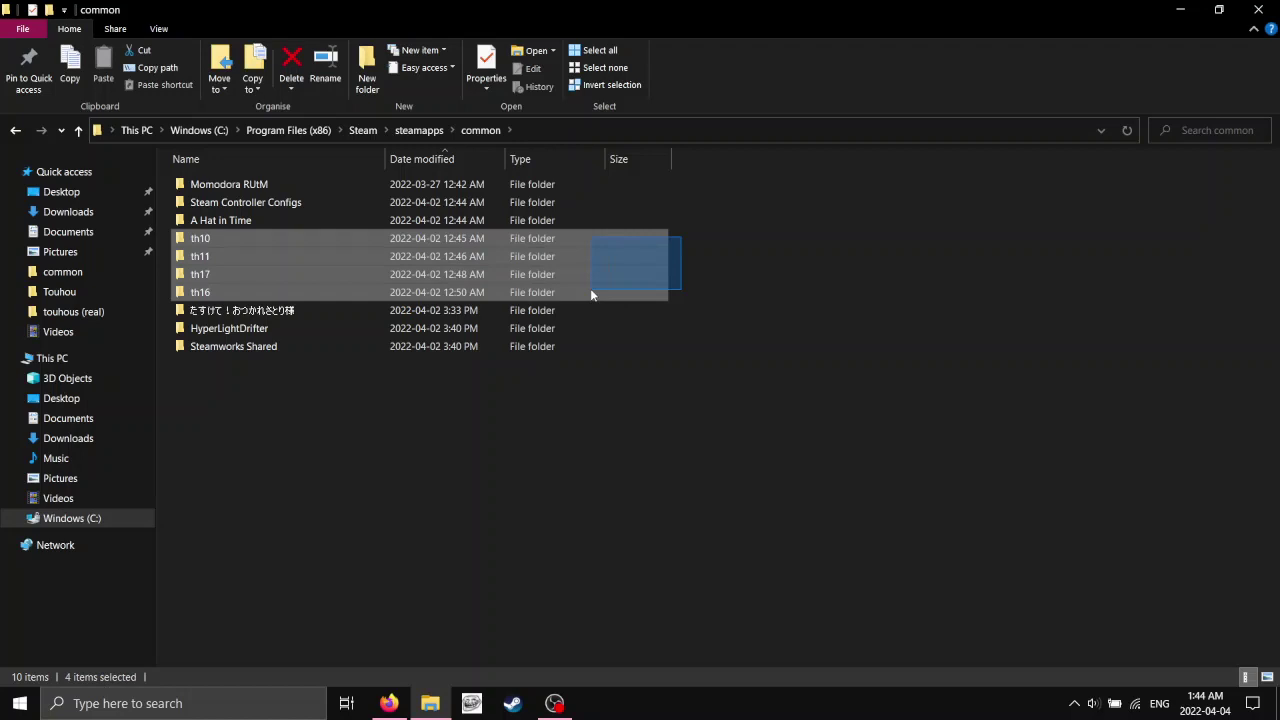
{"action": "left_click", "coordinate": [1218, 8]}
{"action": "left_click_drag", "start_coordinate": [866, 293], "coordinate": [236, 342]}
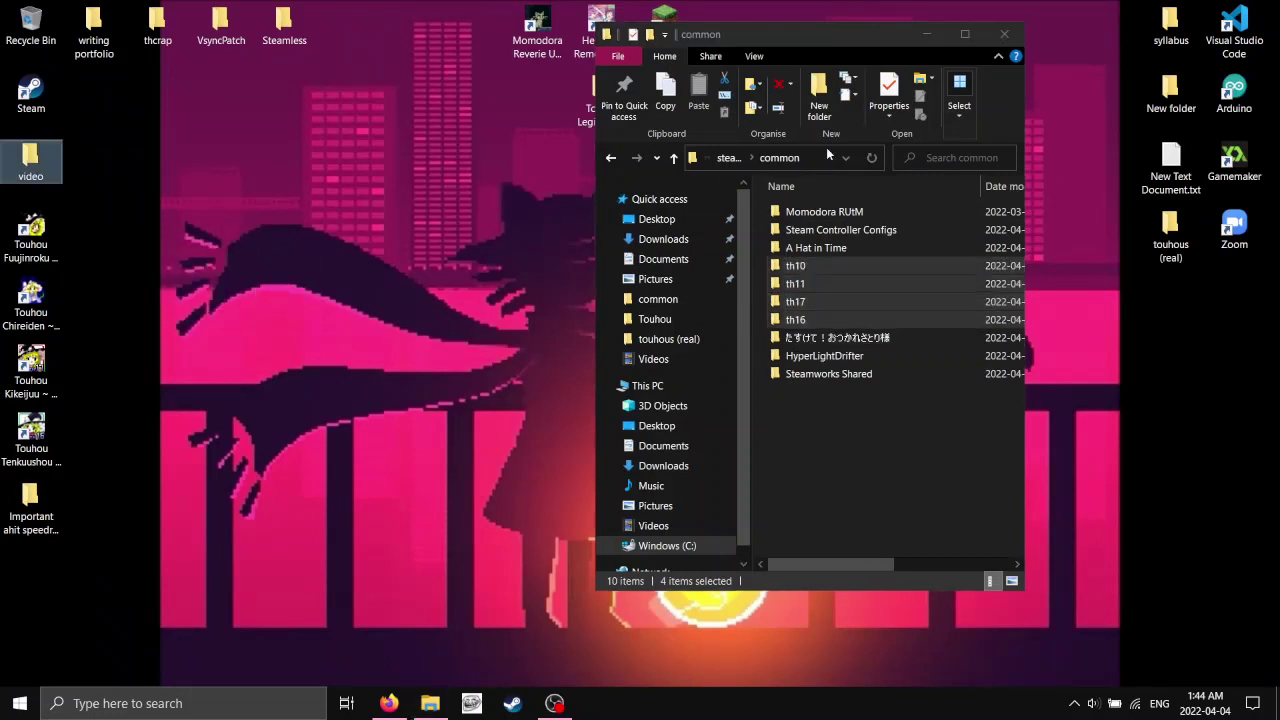
{"action": "key", "text": "alt+F4"}
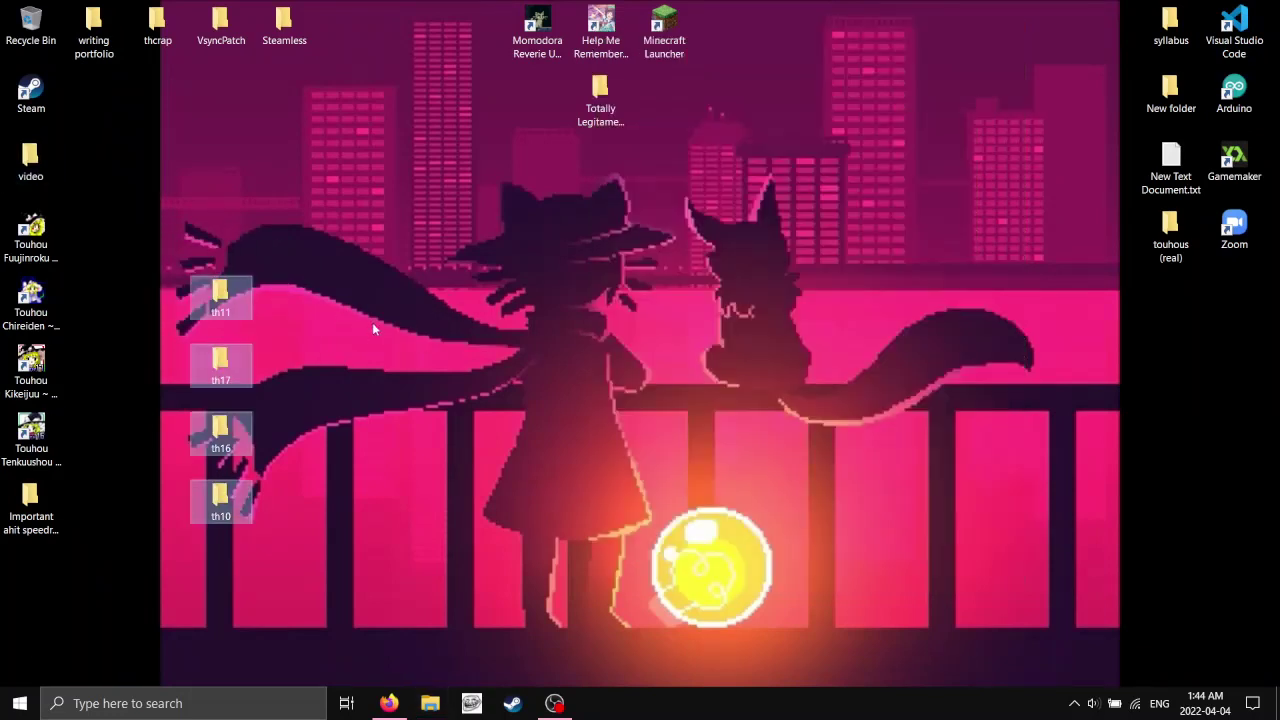
Create a new folder named Touhou on the desktop.
{"action": "right_click", "coordinate": [372, 322]}
{"action": "mouse_move", "coordinate": [453, 478]}
{"action": "left_click", "coordinate": [673, 476]}
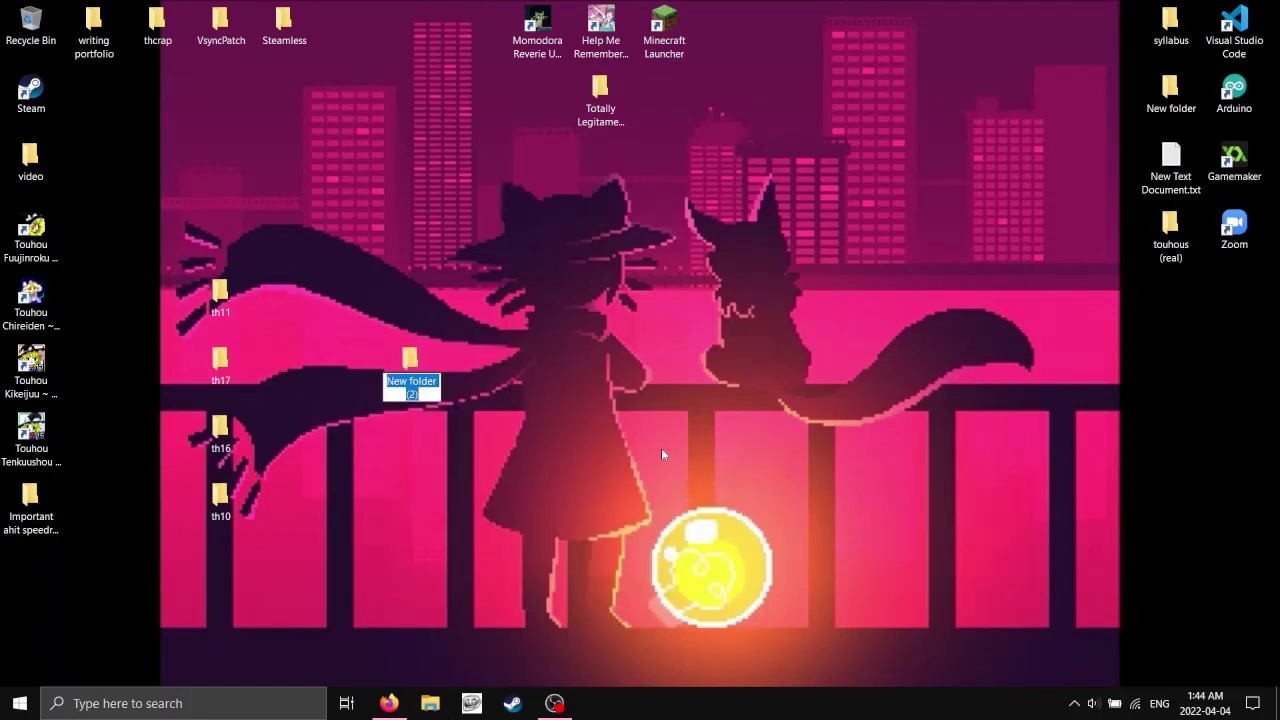
{"action": "key", "text": "Return"}
Move the four th folders into the desktop's Touhou folder and open it beside the desktop icons.
{"action": "left_click_drag", "start_coordinate": [180, 604], "coordinate": [245, 250]}
{"action": "left_click_drag", "start_coordinate": [222, 292], "coordinate": [105, 294]}
{"action": "left_click_drag", "start_coordinate": [105, 294], "coordinate": [104, 190]}
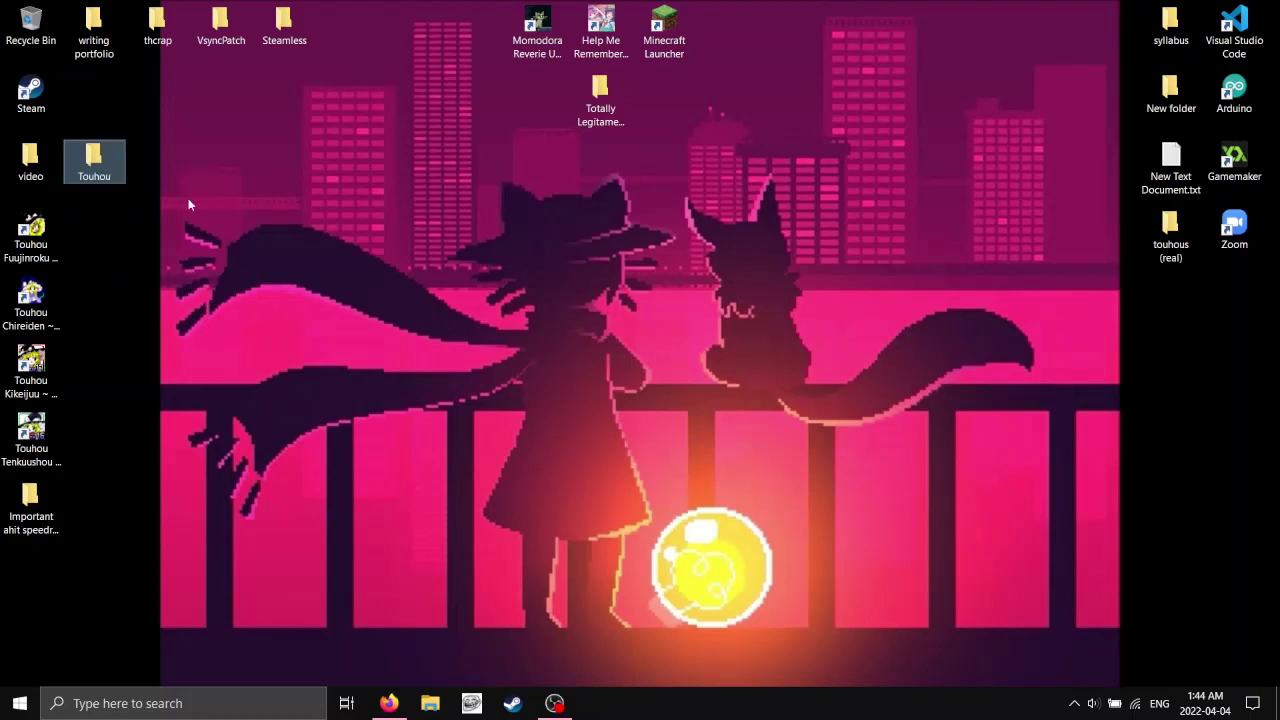
{"action": "double_click", "coordinate": [94, 162]}
{"action": "left_click", "coordinate": [1003, 35]}
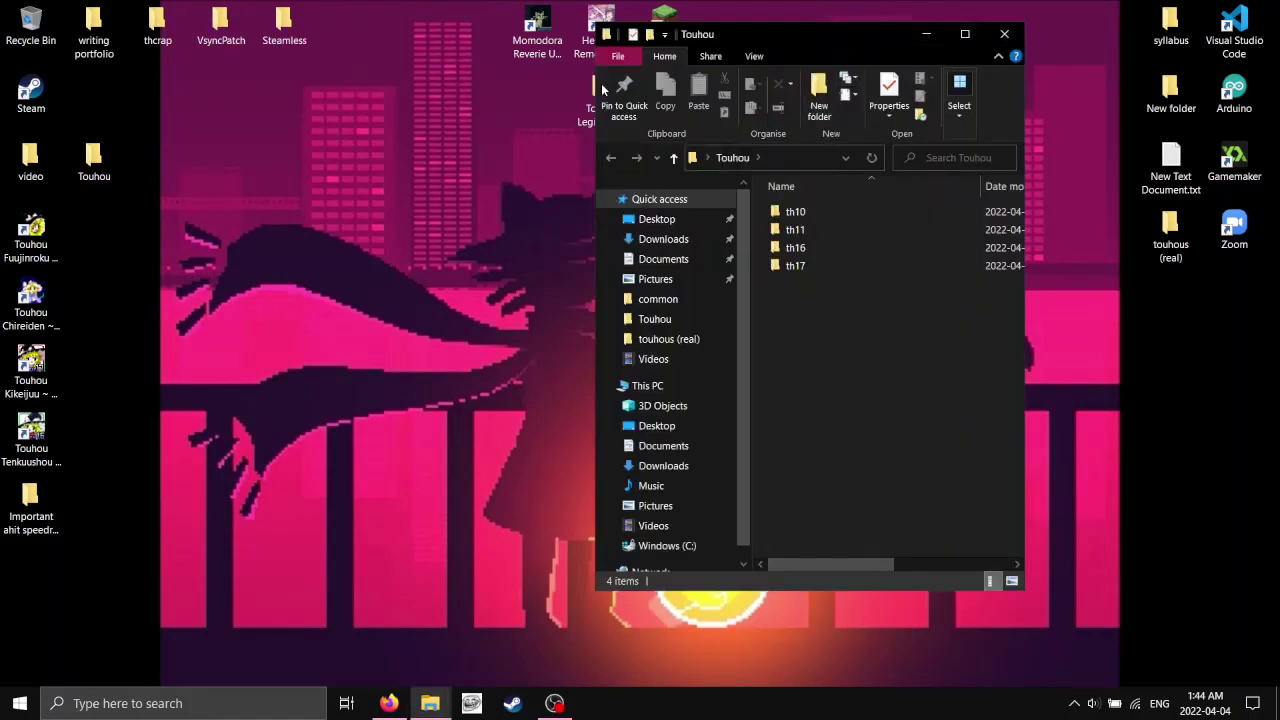
Switch to Firefox and open Touhou Wiki's Game Tools and Modifications page from the "touhou vsync patch" search results.
{"action": "left_click", "coordinate": [389, 703]}
{"action": "left_click", "coordinate": [278, 18]}
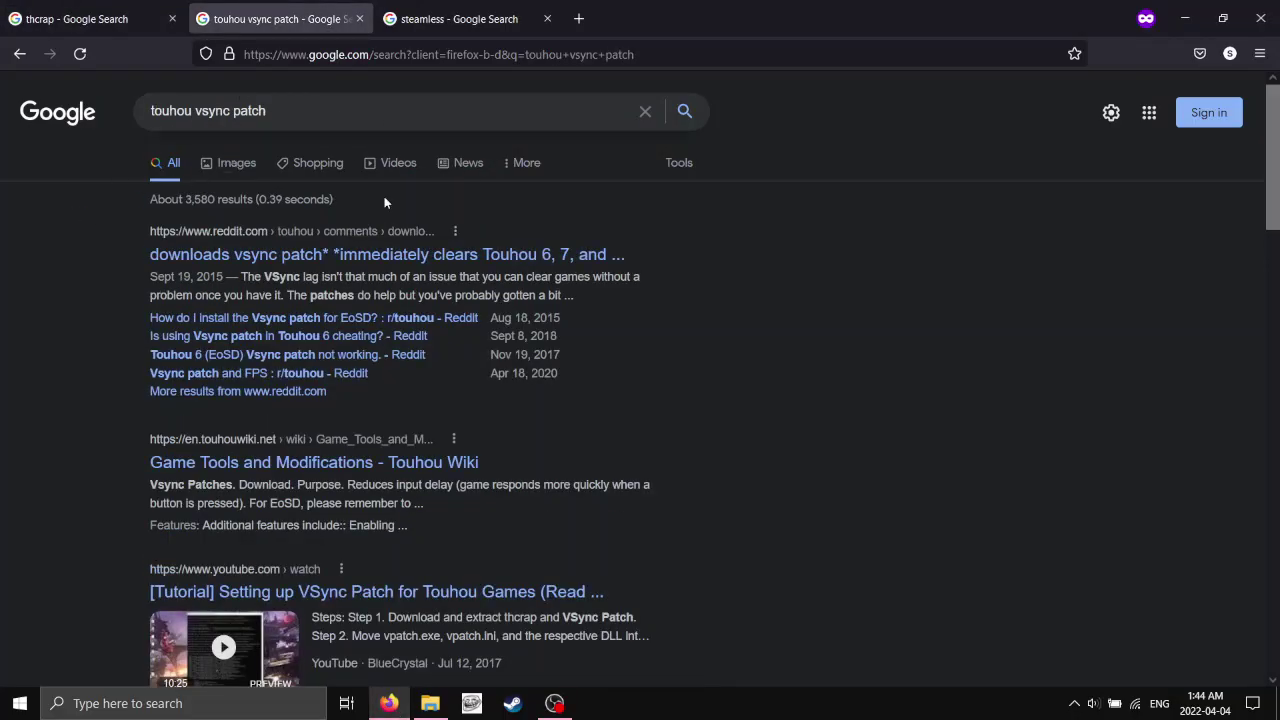
{"action": "left_click", "coordinate": [211, 468]}
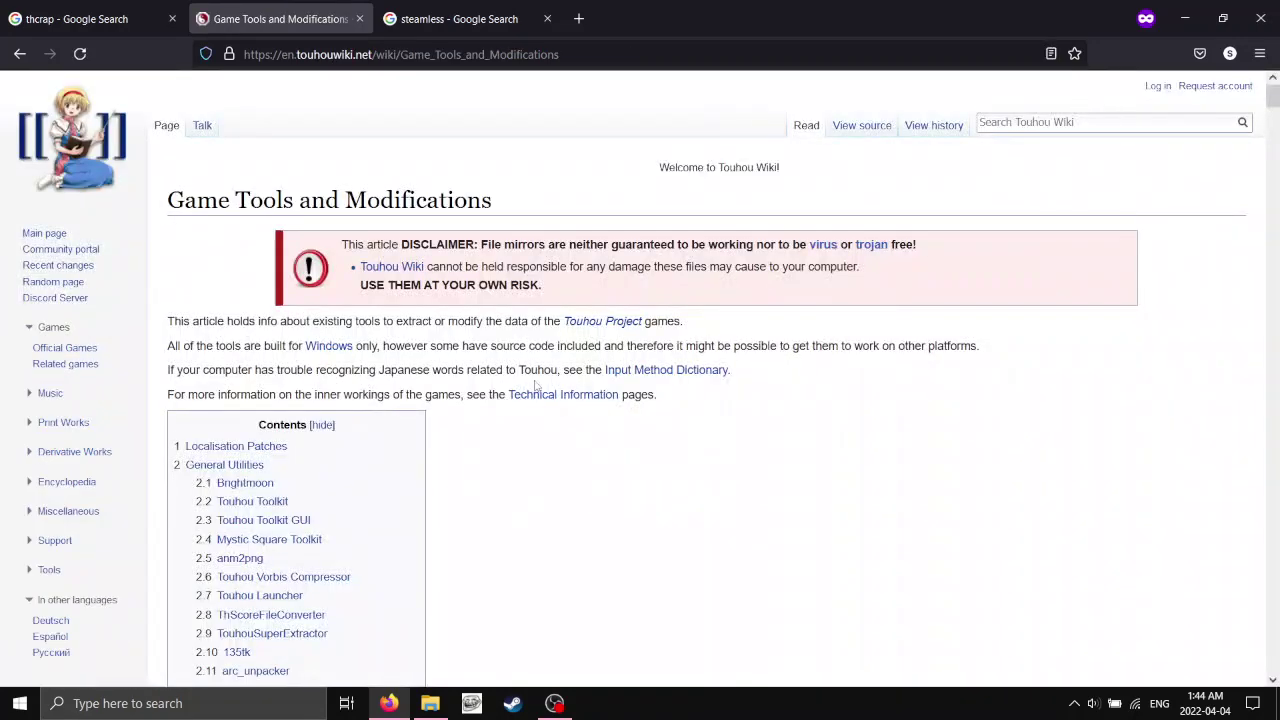
Find "vsync" on the wiki page, go to its Vsync Patches entry and open the VsyncPatch.zip download page on MediaFire.
{"action": "key", "text": "ctrl+f"}
{"action": "type", "text": "vsync"}
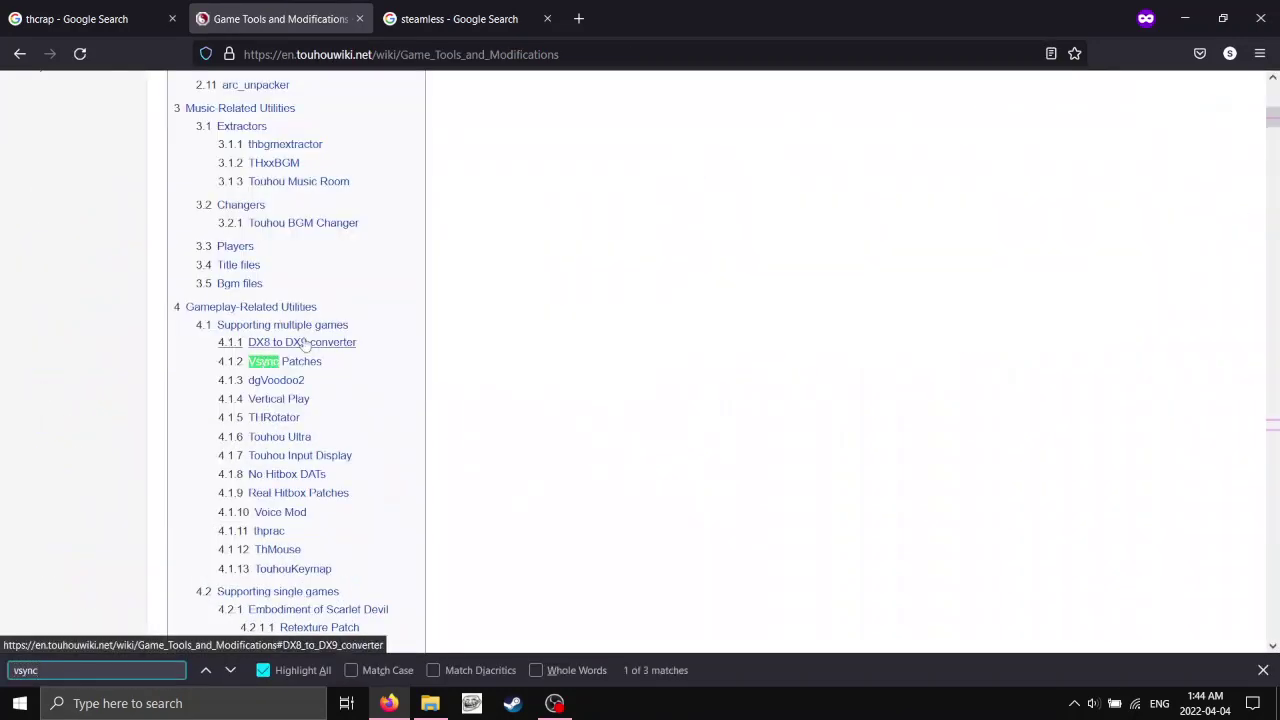
{"action": "left_click", "coordinate": [280, 361]}
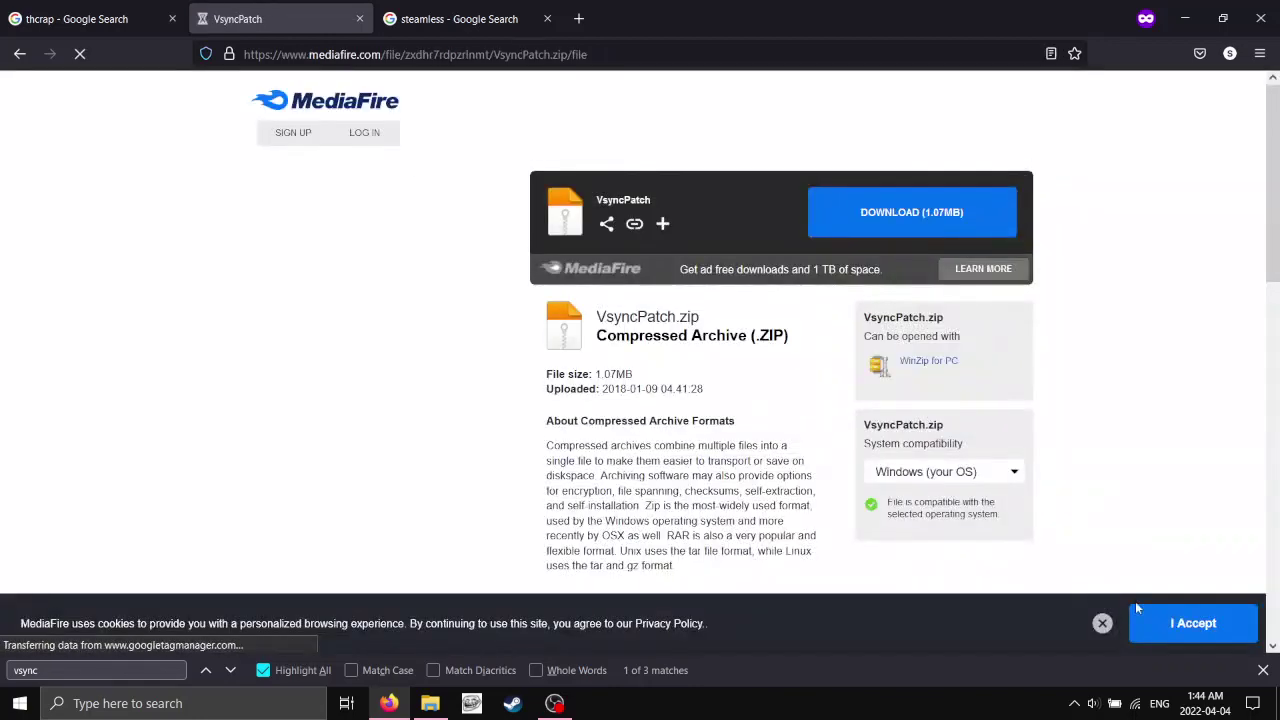
Return to the wiki's Vsync Patches entry to check which games it supports, and minimize the browser.
{"action": "left_click", "coordinate": [1263, 670]}
{"action": "key", "text": "alt+Left"}
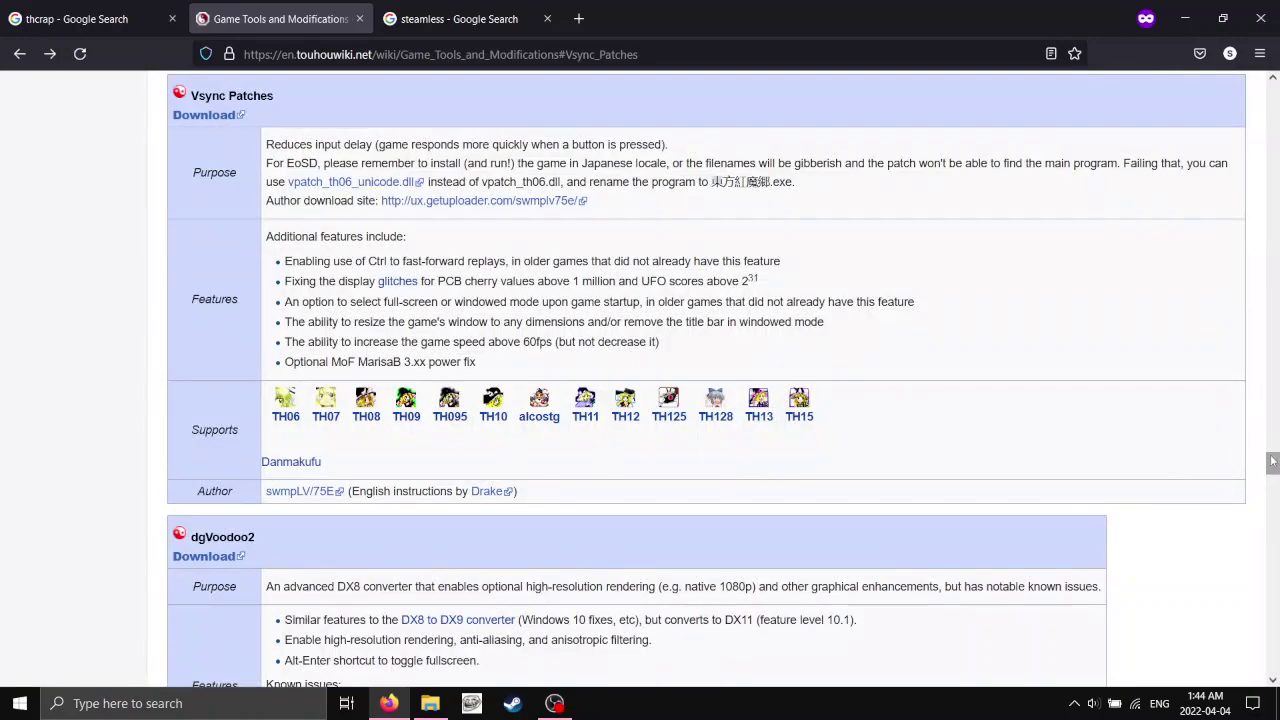
{"action": "left_click_drag", "start_coordinate": [1272, 460], "coordinate": [966, 88]}
{"action": "left_click", "coordinate": [1186, 18]}
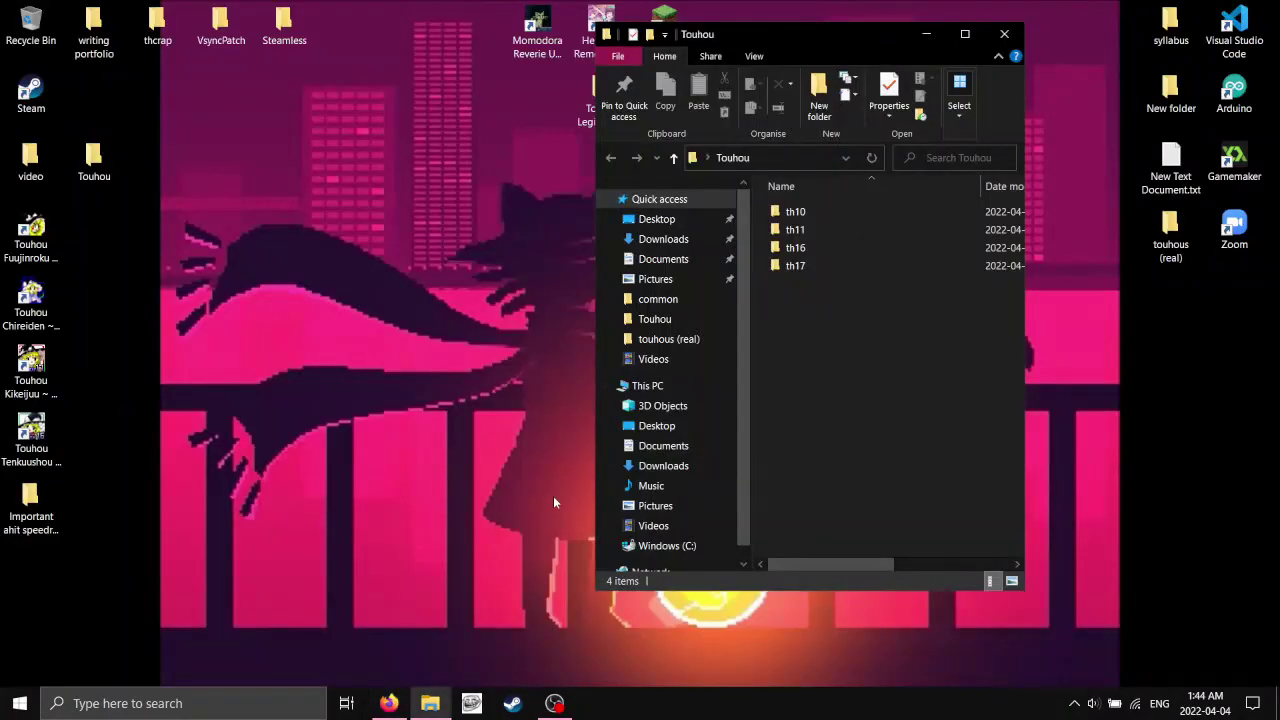
Open the desktop's VsyncPatch folder and arrange its window side by side with the Touhou folder window.
{"action": "double_click", "coordinate": [229, 44]}
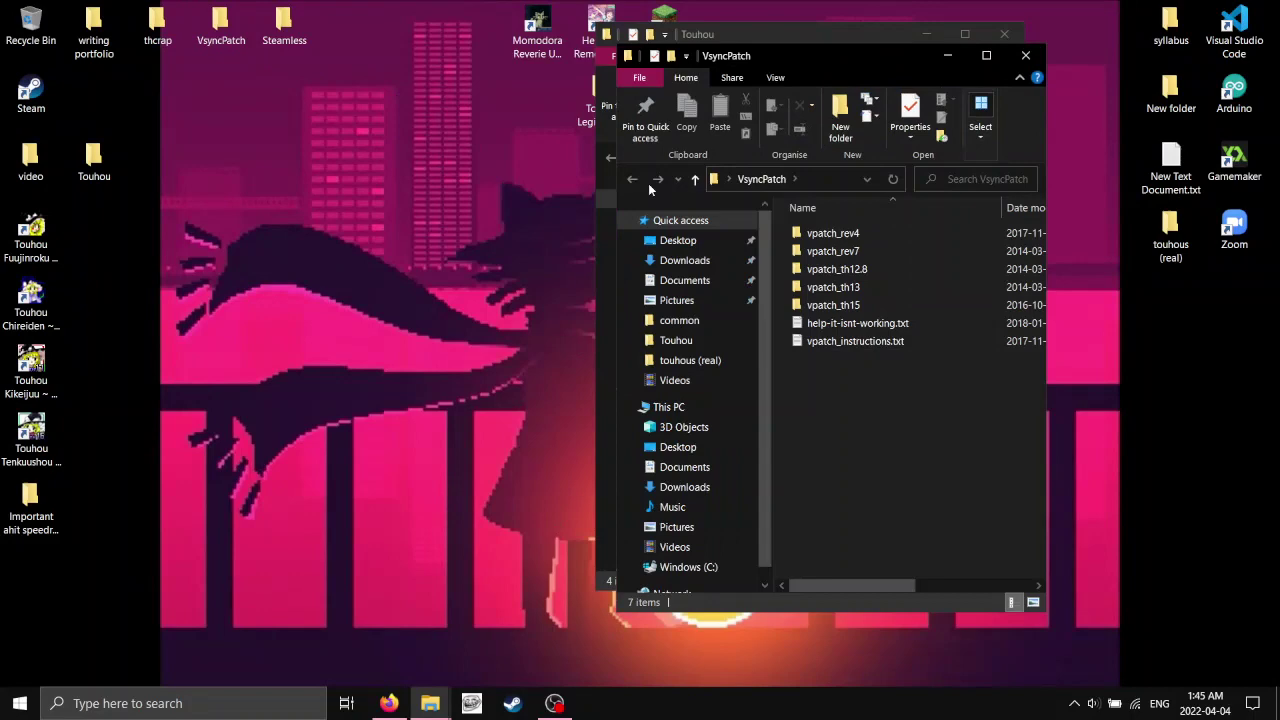
{"action": "left_click_drag", "start_coordinate": [858, 55], "coordinate": [391, 42]}
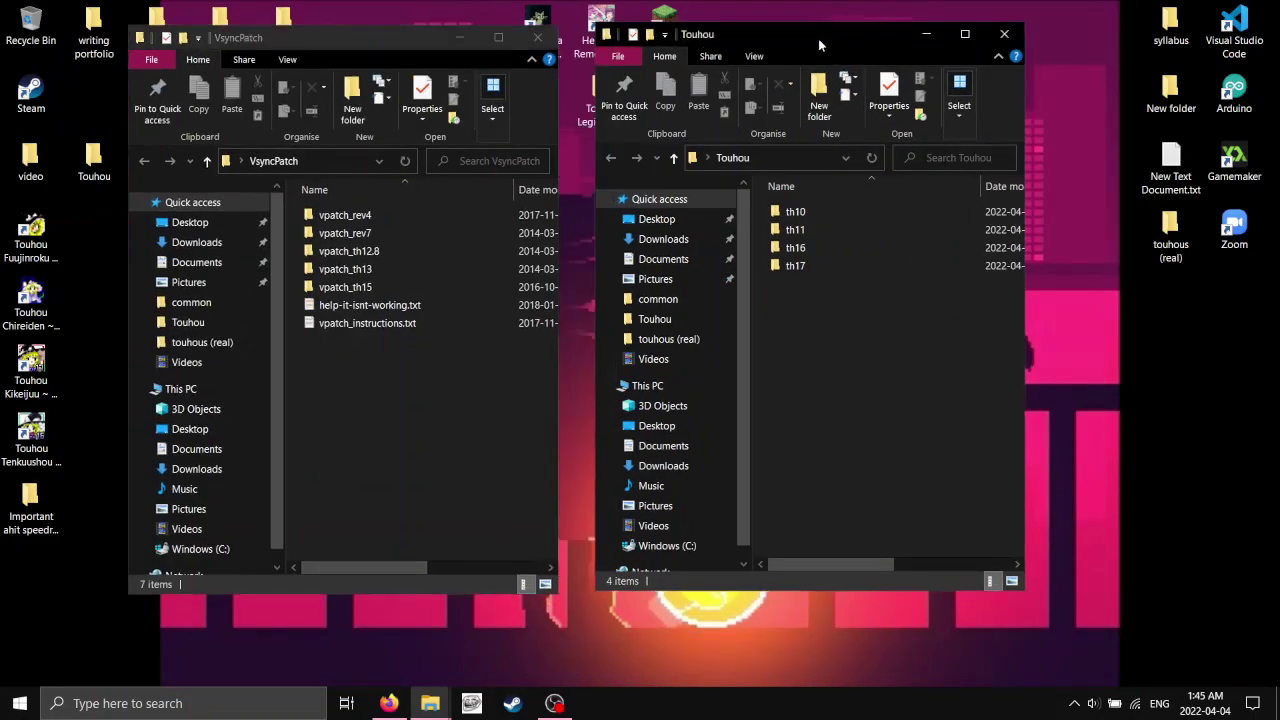
{"action": "mouse_move", "coordinate": [818, 38]}
{"action": "left_mouse_down"}
{"action": "mouse_move", "coordinate": [894, 51]}
{"action": "mouse_move", "coordinate": [833, 44]}
{"action": "left_mouse_up"}
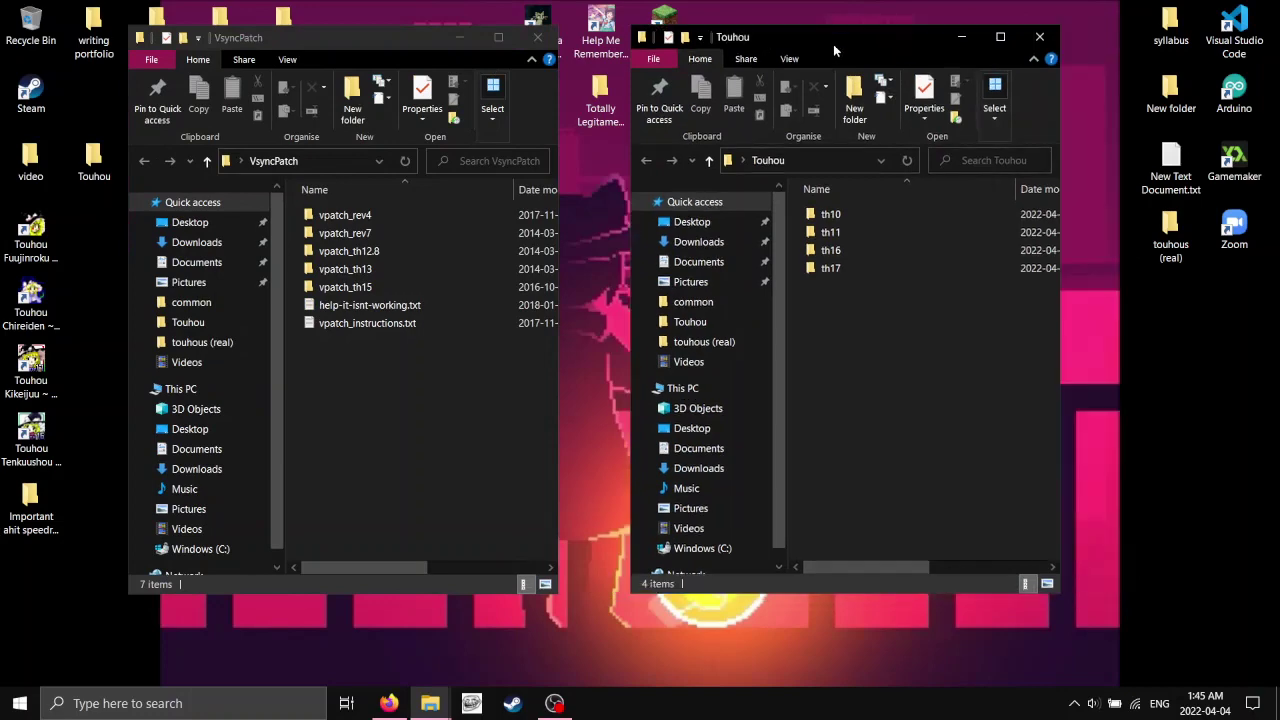
{"action": "left_click_drag", "start_coordinate": [398, 51], "coordinate": [410, 60]}
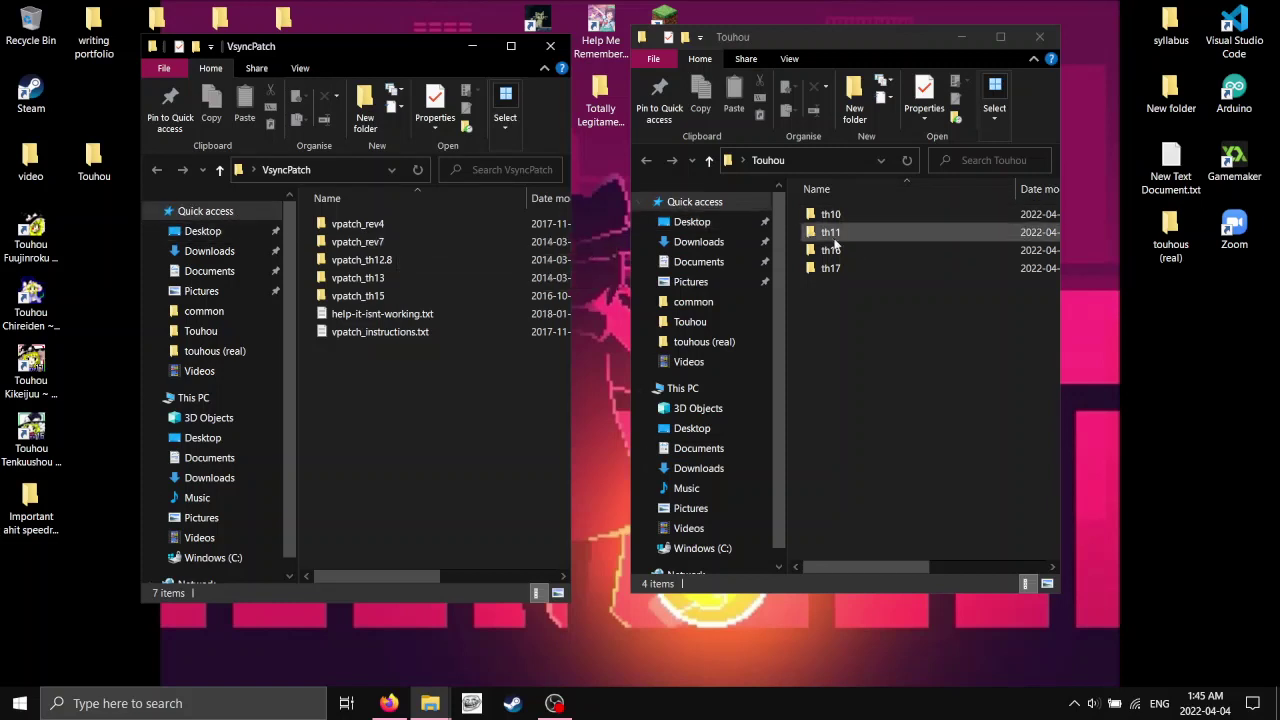
Examine the patch files in the vpatch_rev7 folder and return to VsyncPatch.
{"action": "double_click", "coordinate": [351, 238]}
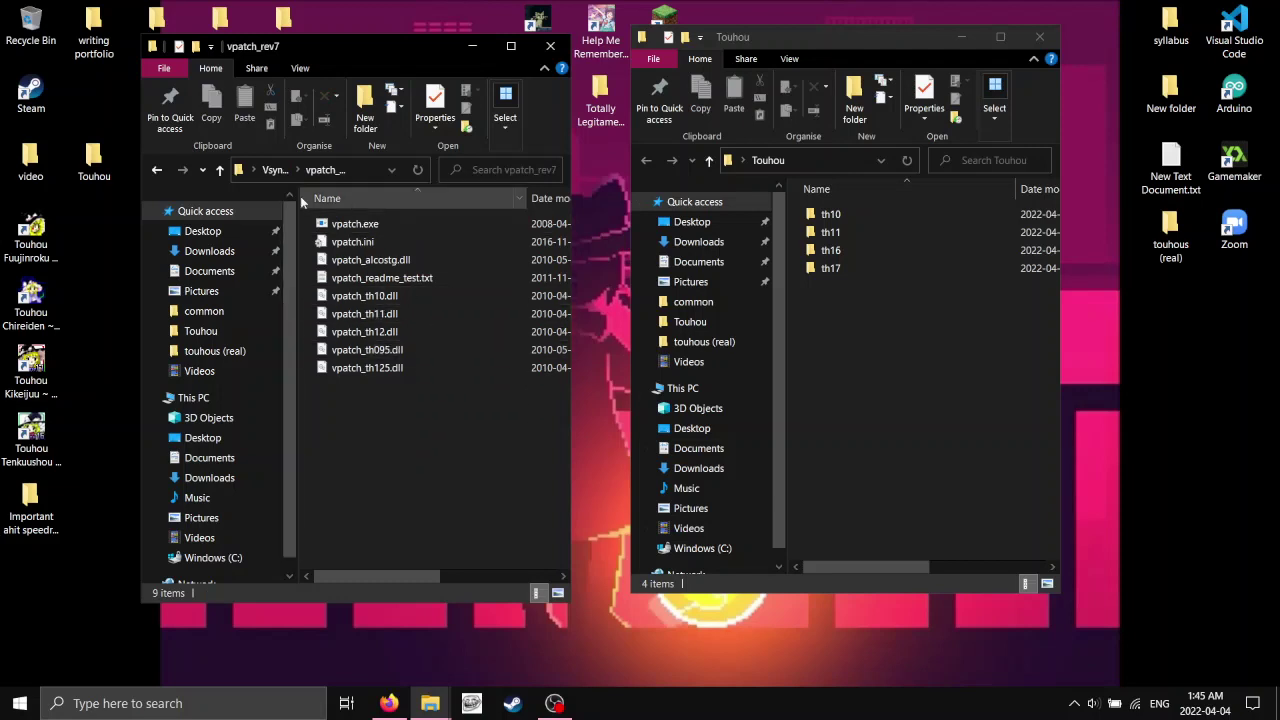
{"action": "left_click", "coordinate": [275, 170]}
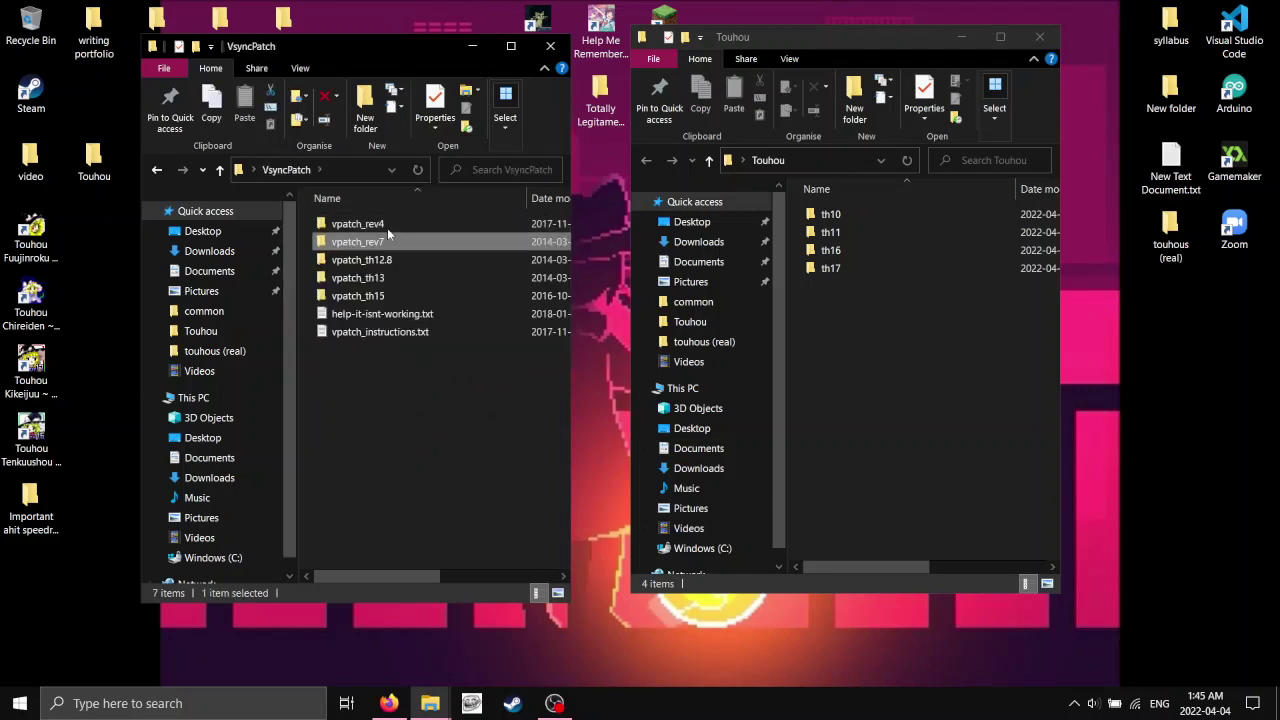
Bring the th7 and th8 game folders from the desktop's "Totally Legitame..." folder into the Touhou folder.
{"action": "double_click", "coordinate": [599, 95]}
{"action": "left_click_drag", "start_coordinate": [393, 325], "coordinate": [880, 300]}
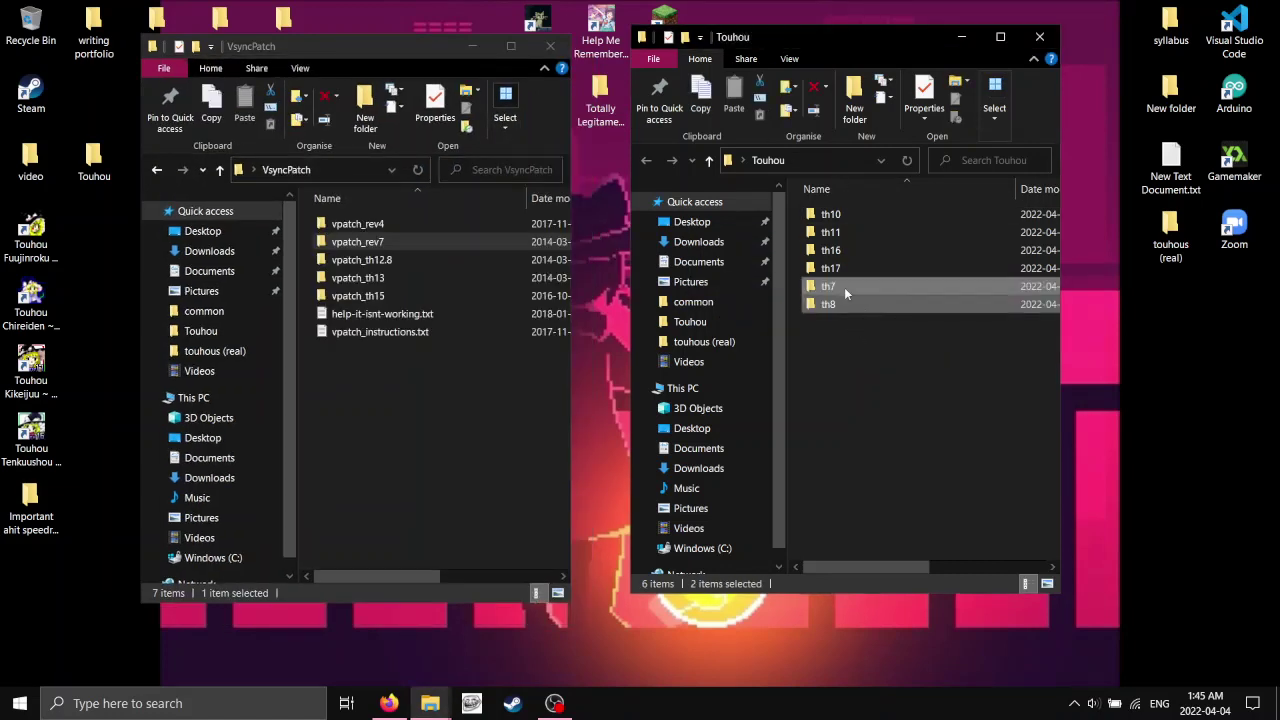
{"action": "left_click", "coordinate": [856, 333]}
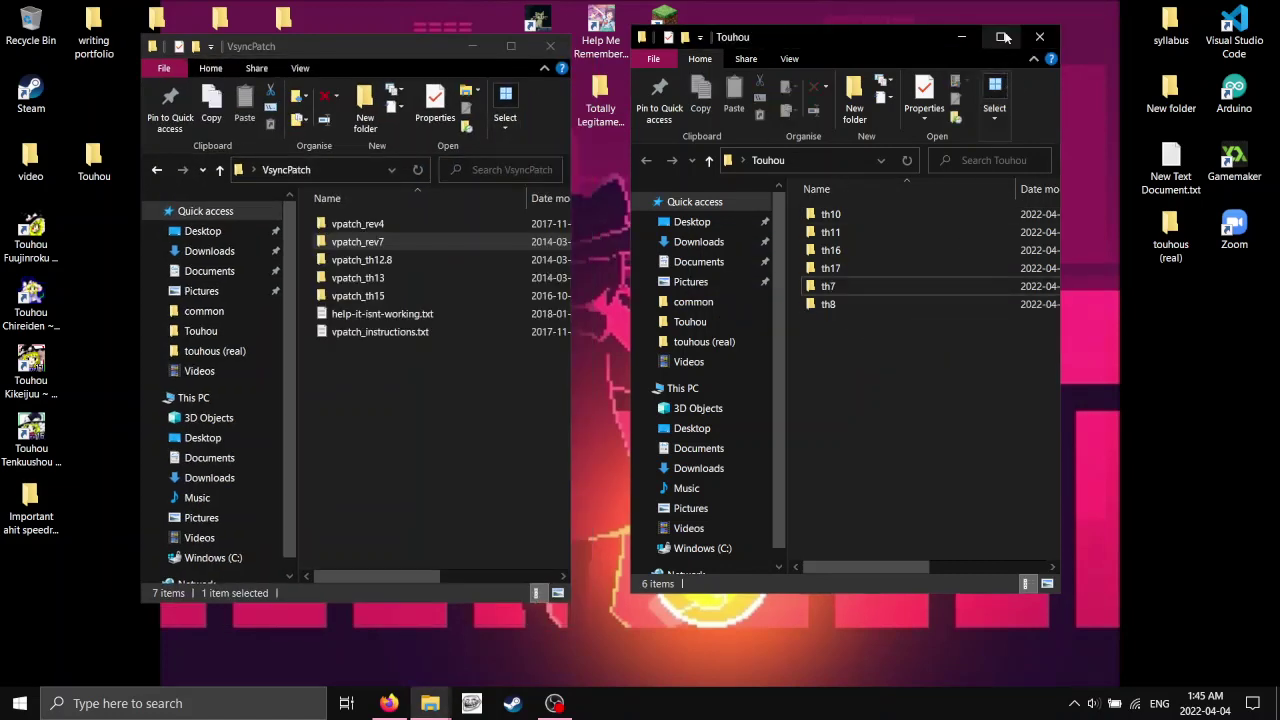
Copy vpatch.exe, vpatch.ini and vpatch_th07.dll from the vpatch_rev4 folder into the th7 game folder.
{"action": "double_click", "coordinate": [424, 225]}
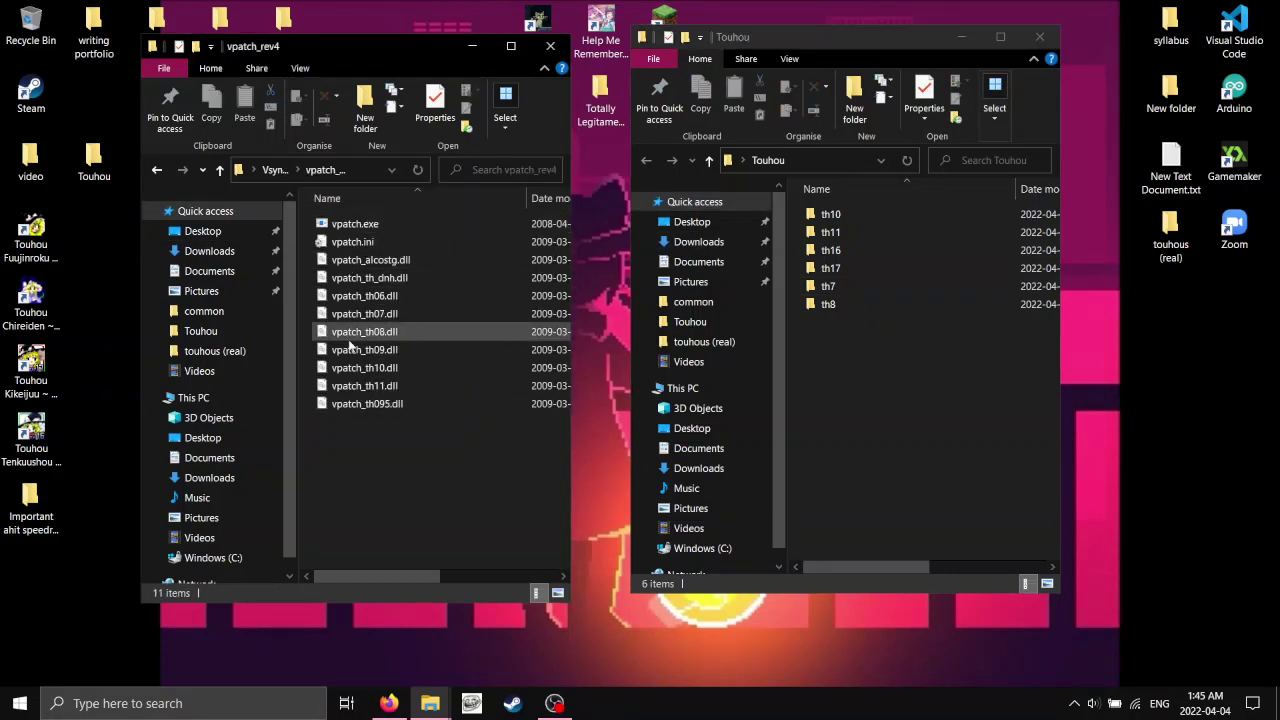
{"action": "double_click", "coordinate": [848, 285]}
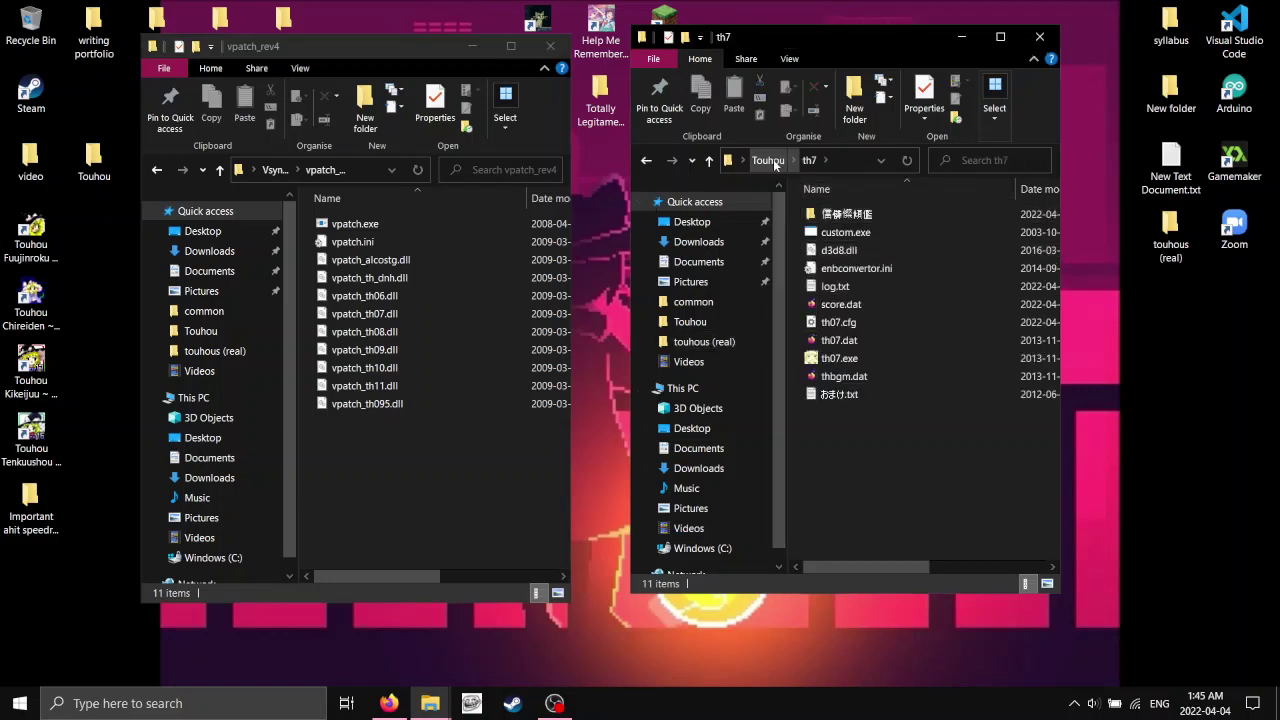
{"action": "left_click", "coordinate": [400, 318]}
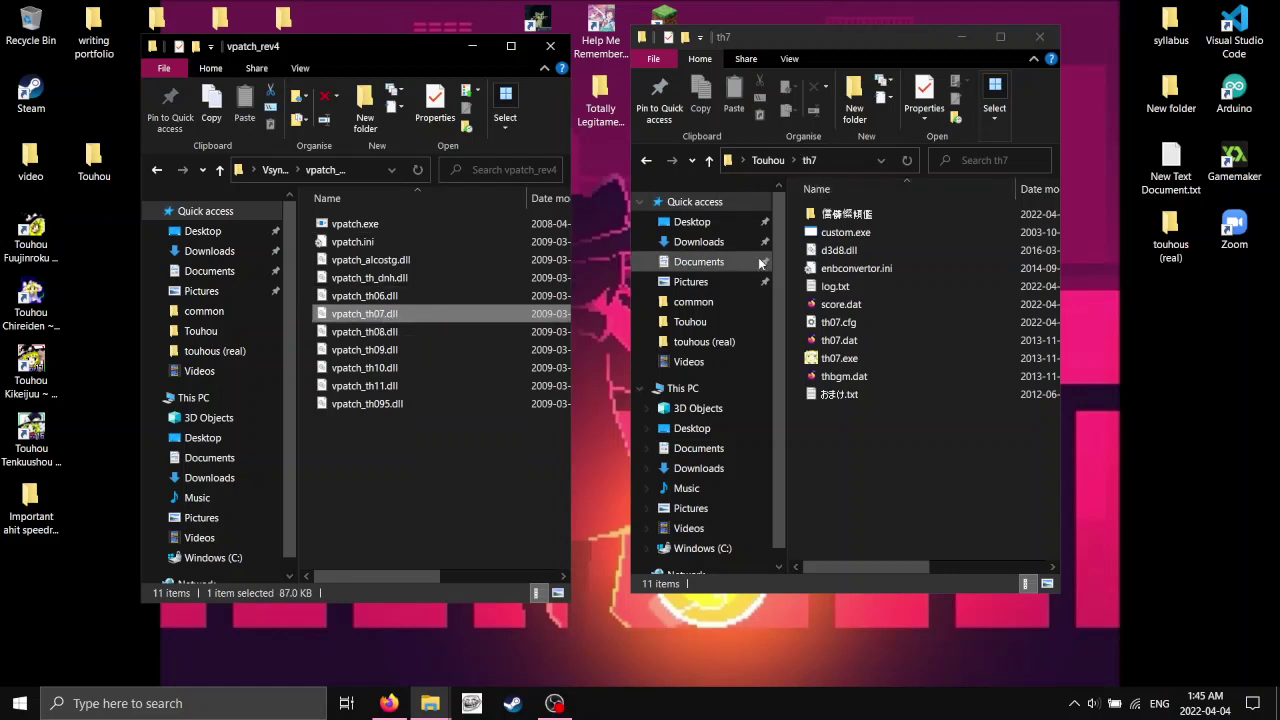
{"action": "left_click", "coordinate": [380, 224], "text": "ctrl"}
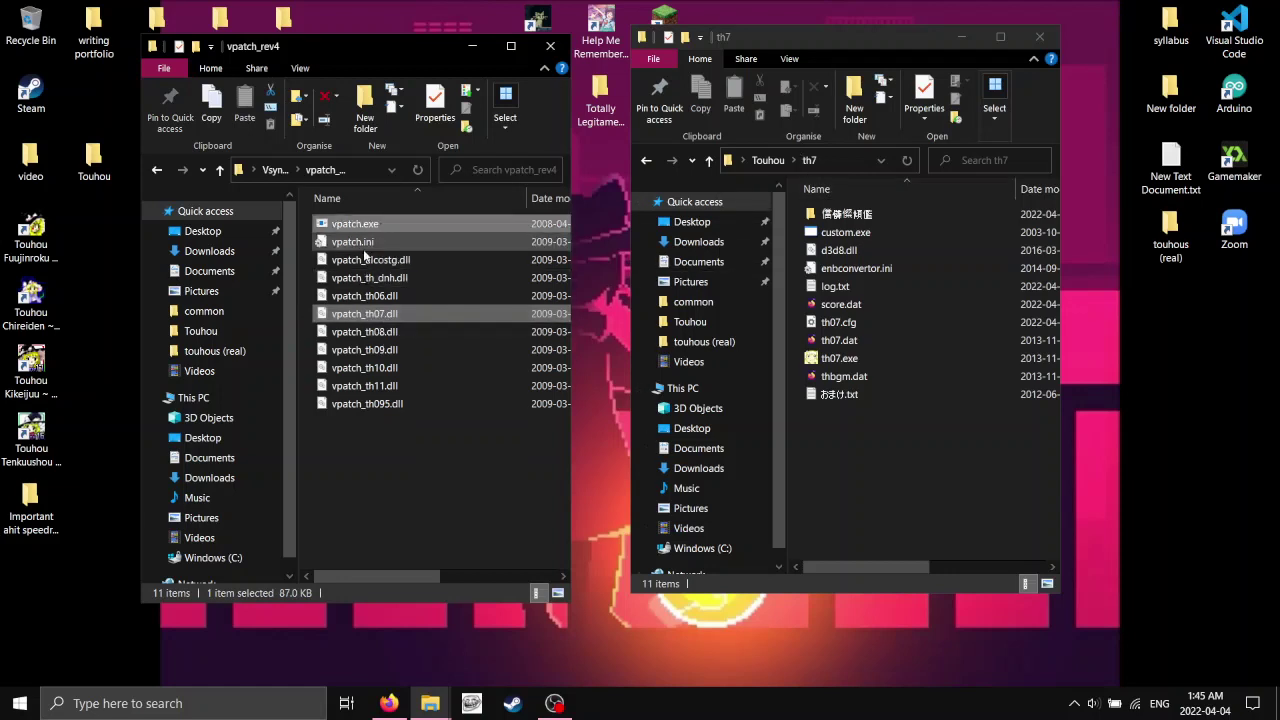
{"action": "left_click", "coordinate": [366, 242], "text": "ctrl"}
{"action": "right_click", "coordinate": [410, 226]}
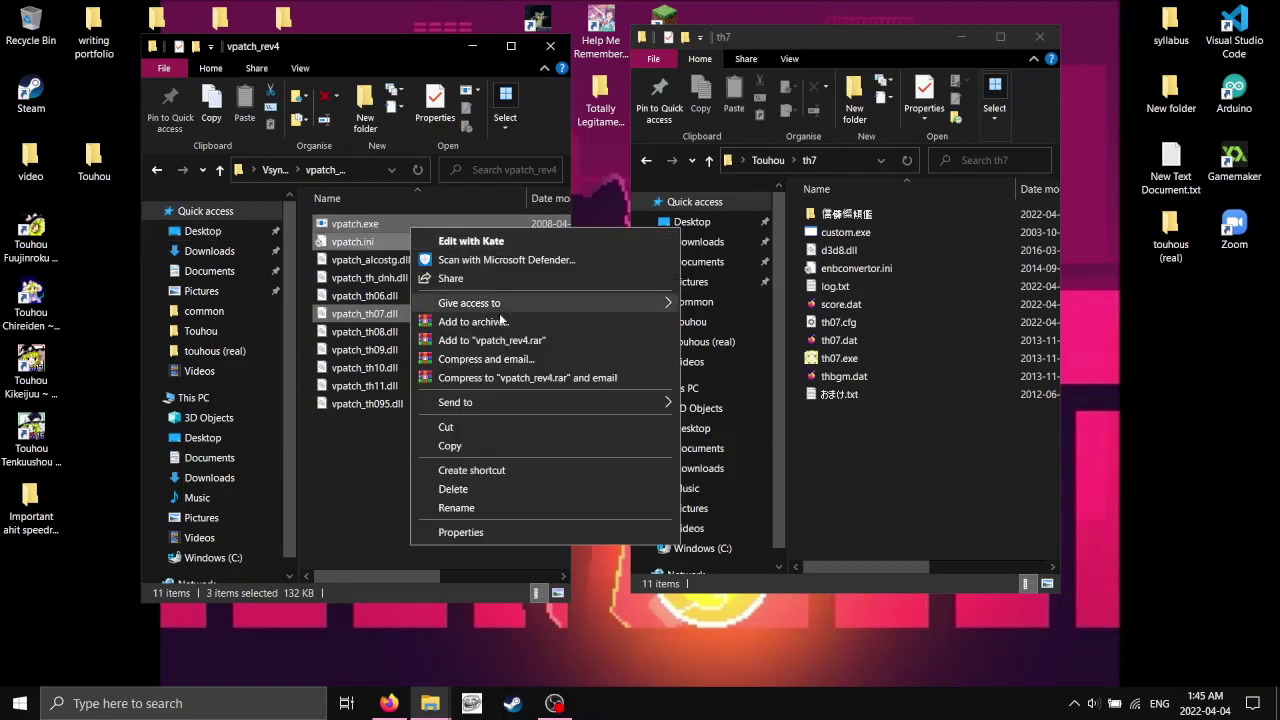
{"action": "left_click", "coordinate": [481, 439]}
{"action": "right_click", "coordinate": [901, 476]}
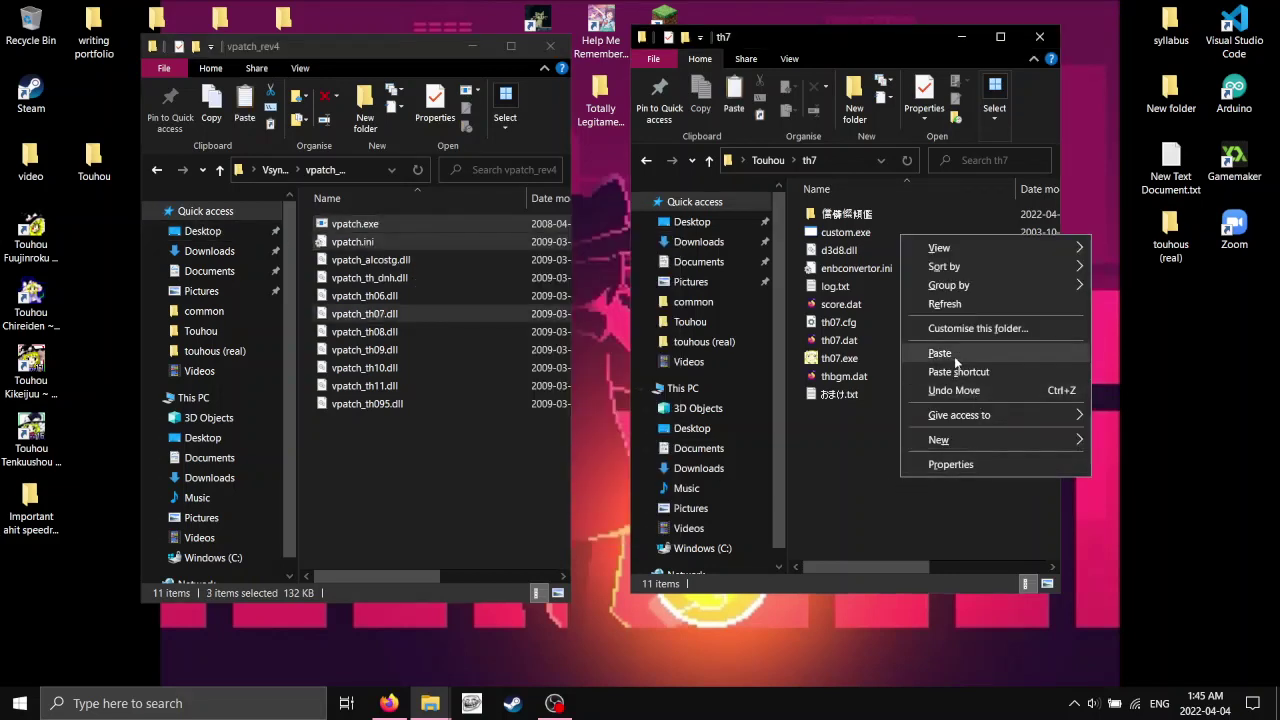
{"action": "left_click", "coordinate": [941, 353]}
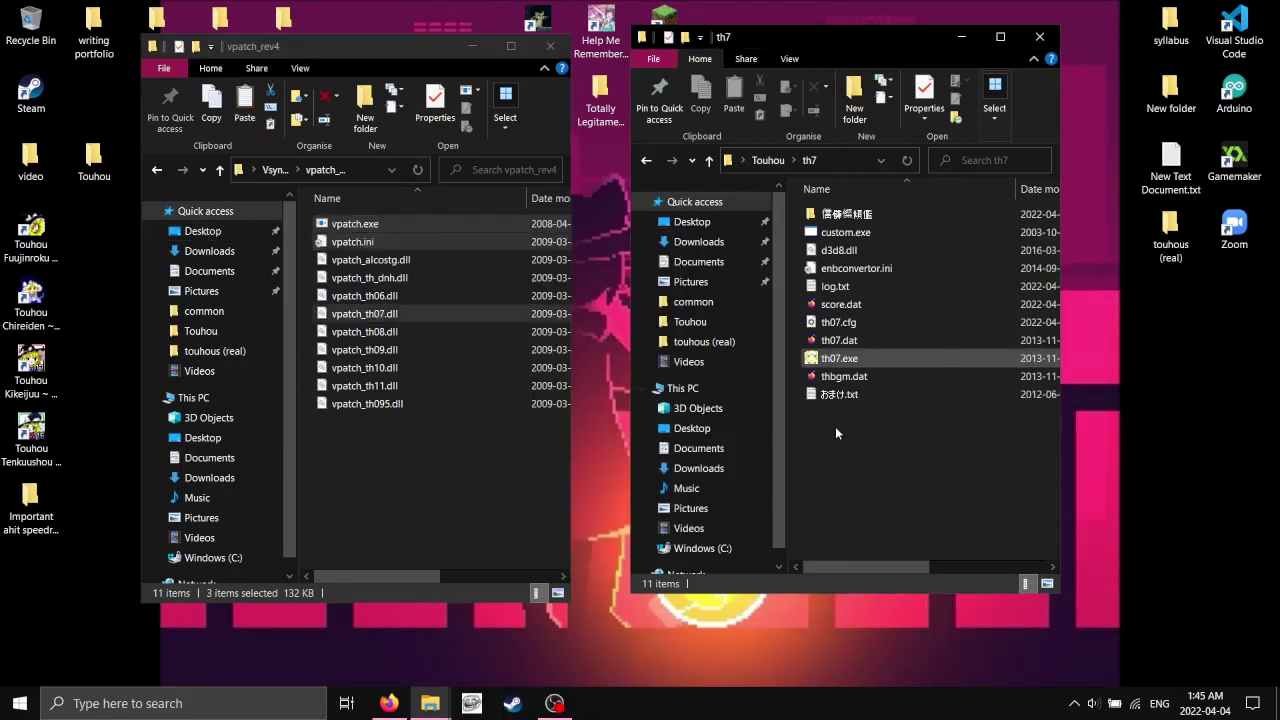
{"action": "left_click", "coordinate": [860, 476]}
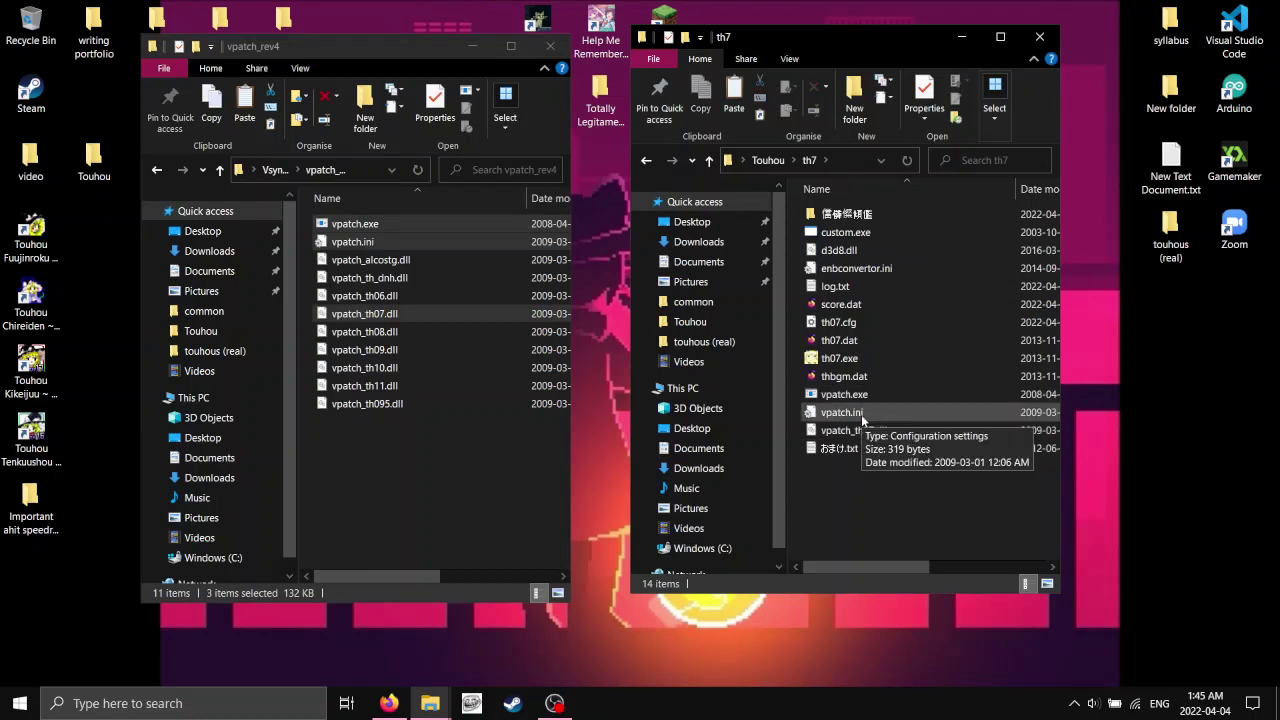
Set enabled to 1 in the th7 folder's vpatch.ini, save and close it, and return to the Touhou folder.
{"action": "double_click", "coordinate": [861, 414]}
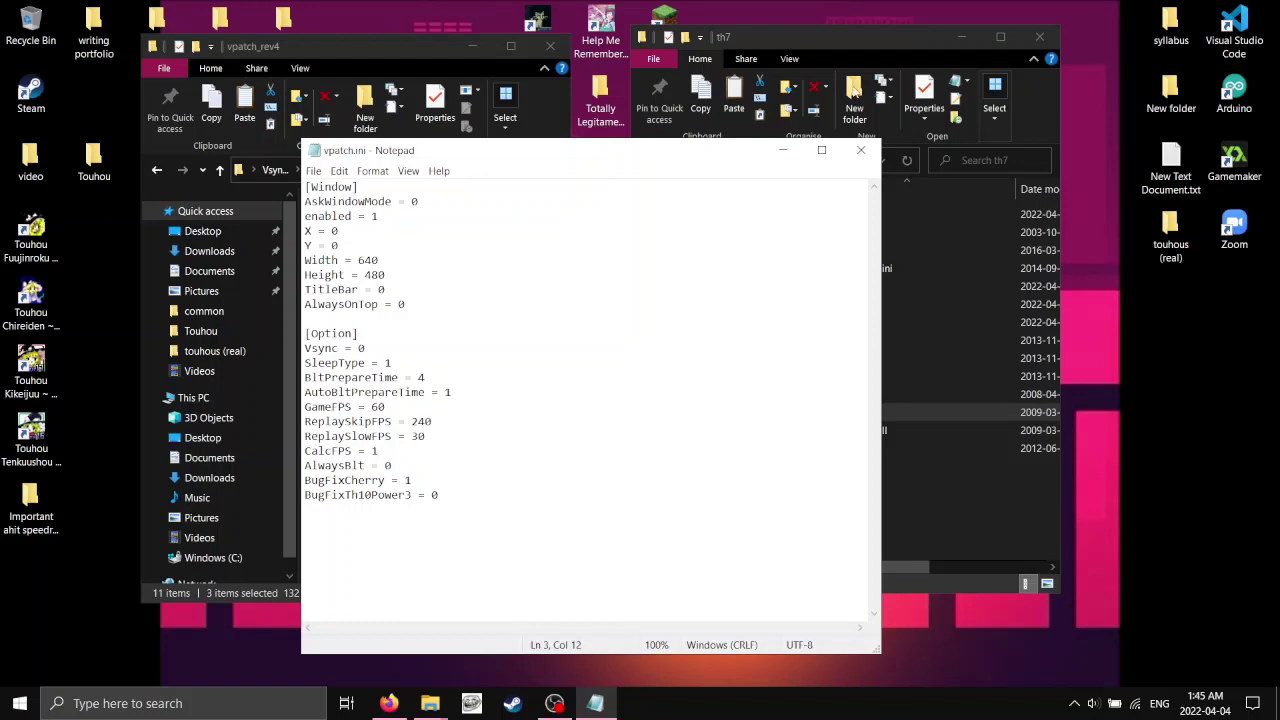
{"action": "left_click", "coordinate": [862, 150]}
{"action": "left_click", "coordinate": [769, 161]}
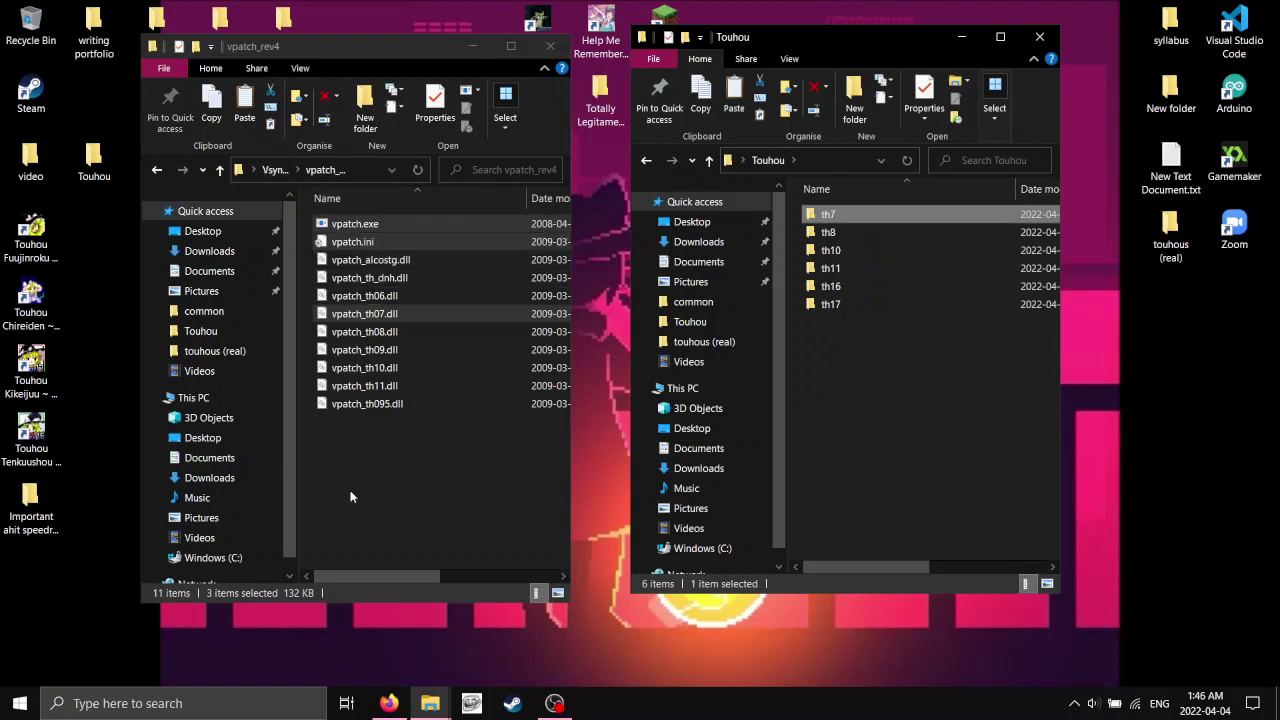
Move vpatch.exe, vpatch.ini and vpatch_th08.dll from vpatch_rev4 into the th8 game folder and open that folder.
{"action": "left_click", "coordinate": [335, 210]}
{"action": "left_click", "coordinate": [367, 242], "text": "ctrl"}
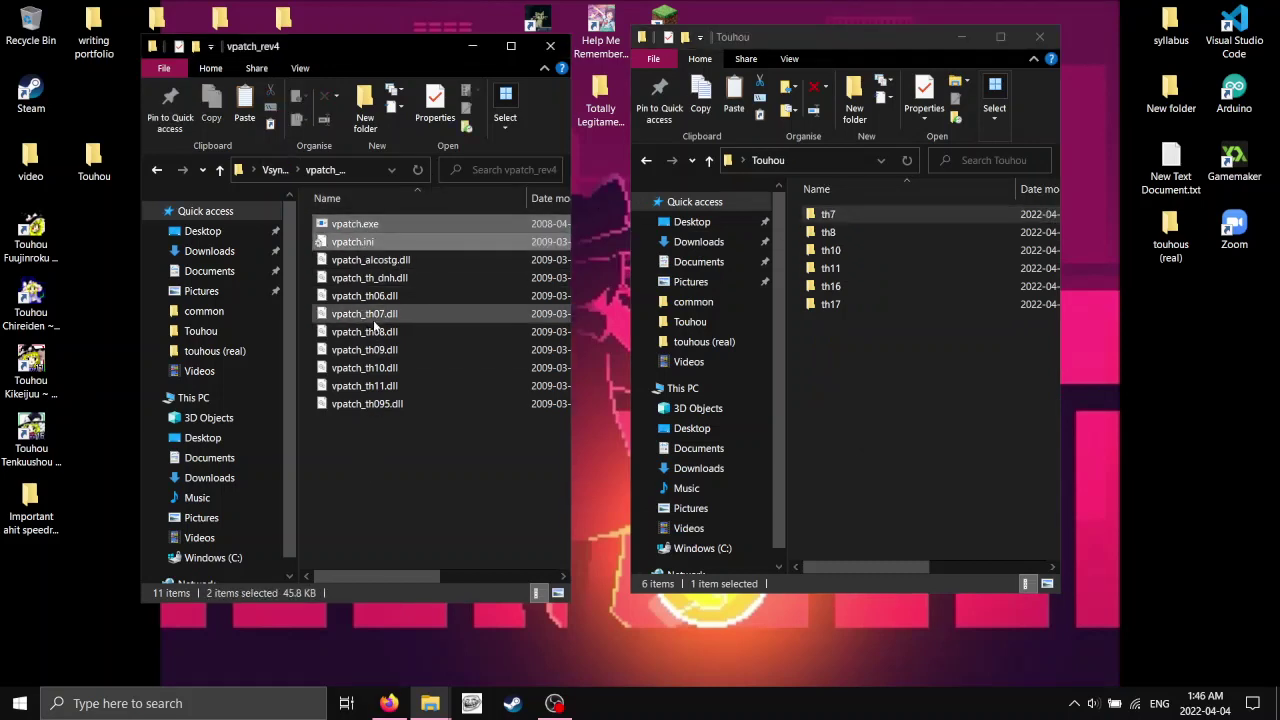
{"action": "left_click", "coordinate": [378, 331], "text": "ctrl"}
{"action": "left_click_drag", "start_coordinate": [378, 331], "coordinate": [837, 237]}
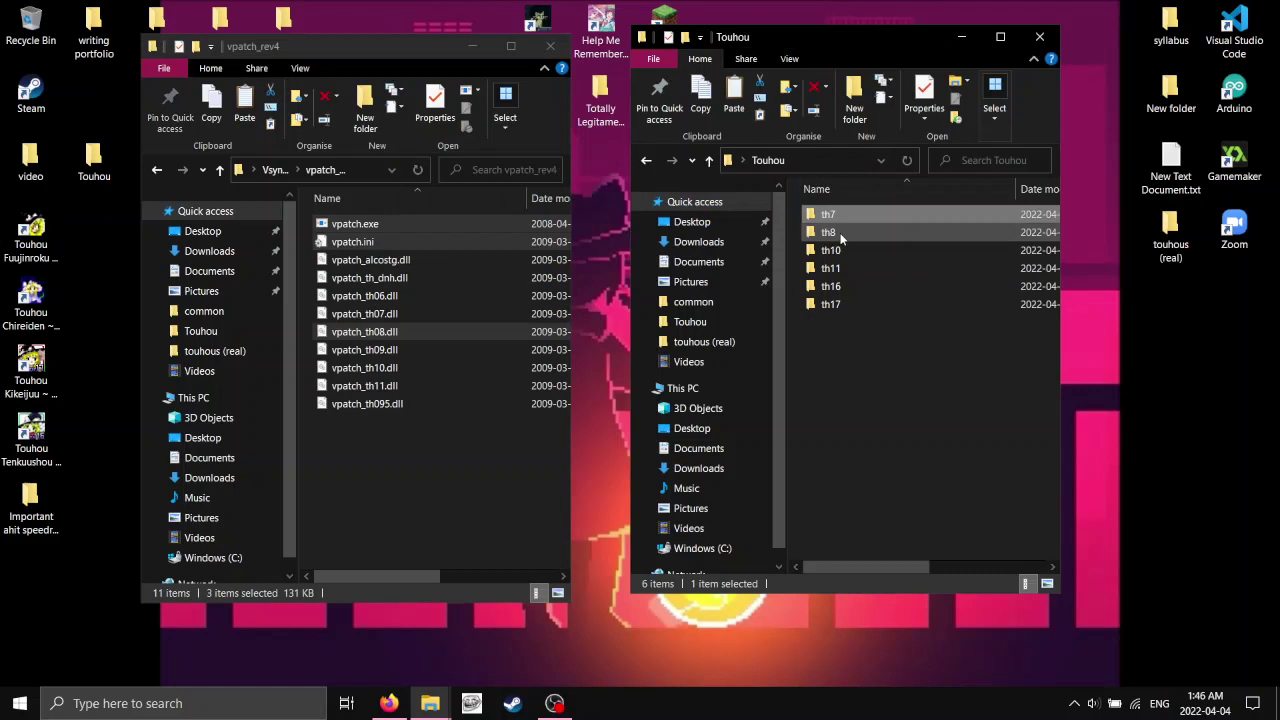
{"action": "double_click", "coordinate": [832, 233]}
{"action": "left_click", "coordinate": [886, 466]}
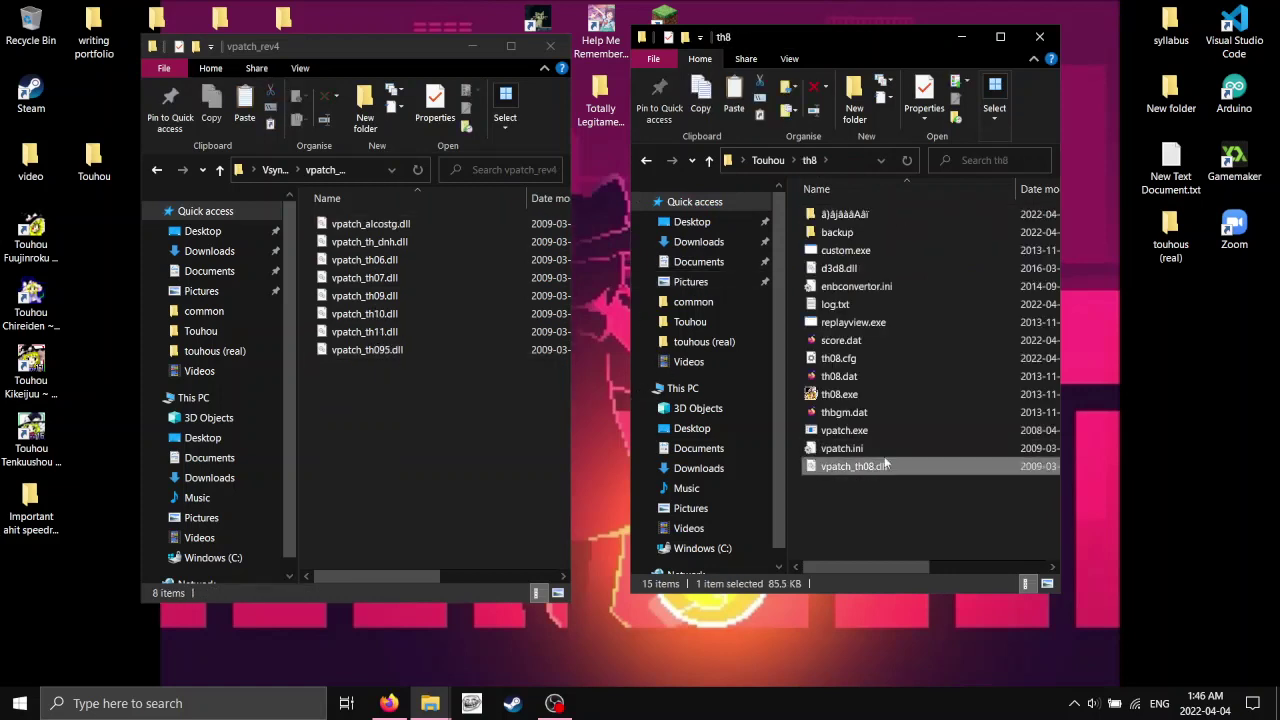
Edit the enabled setting in the th8 folder's vpatch.ini, save and close it, and return to the Touhou folder.
{"action": "double_click", "coordinate": [875, 446]}
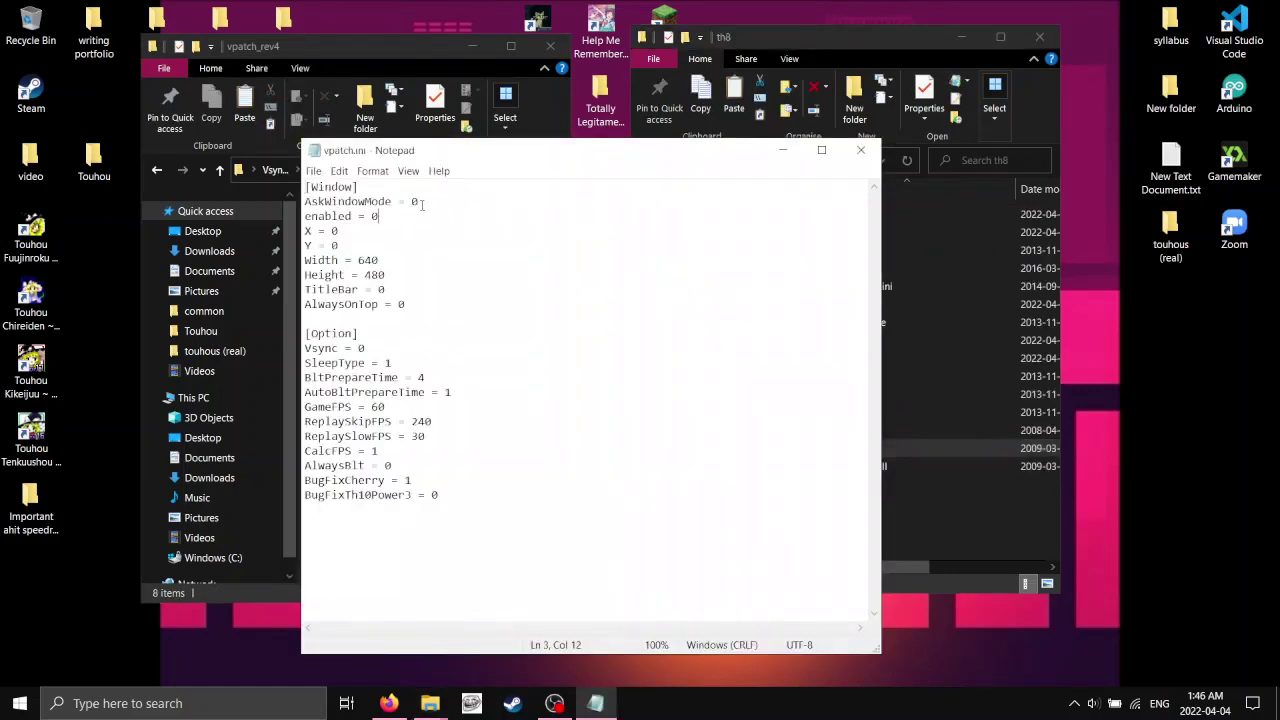
{"action": "key", "text": "ctrl+s"}
{"action": "left_click", "coordinate": [860, 150]}
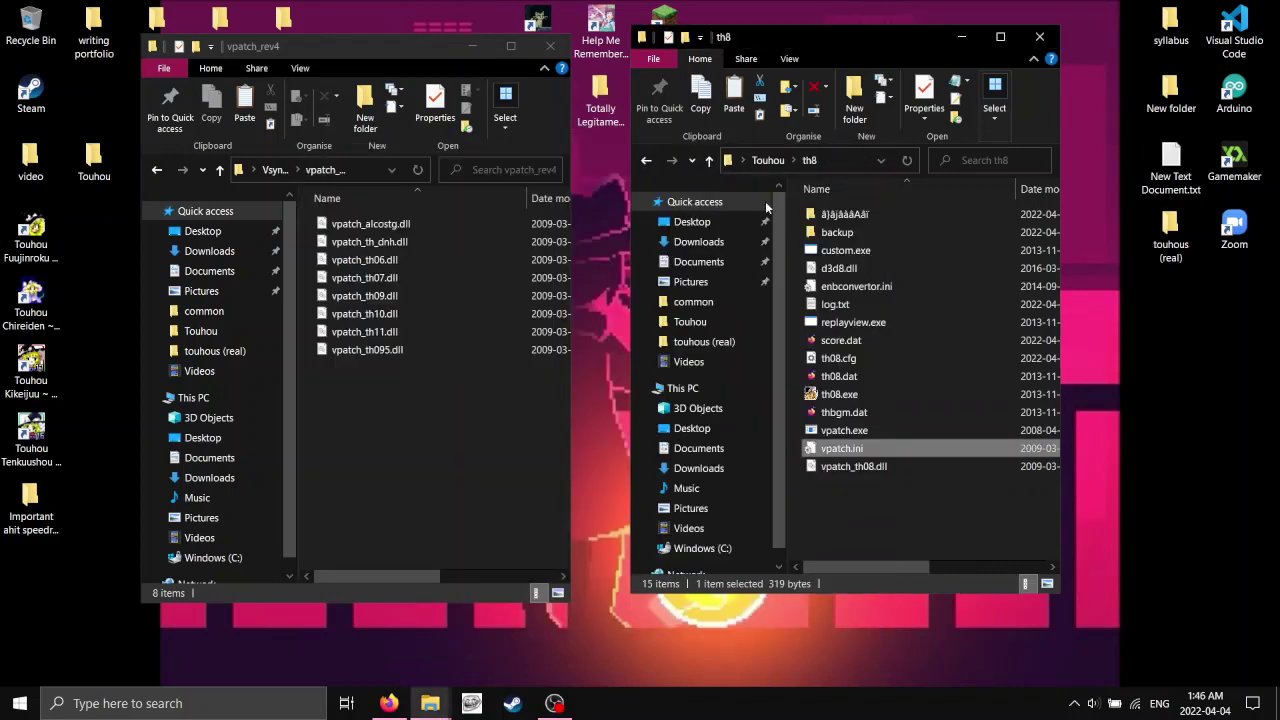
{"action": "left_click", "coordinate": [770, 165]}
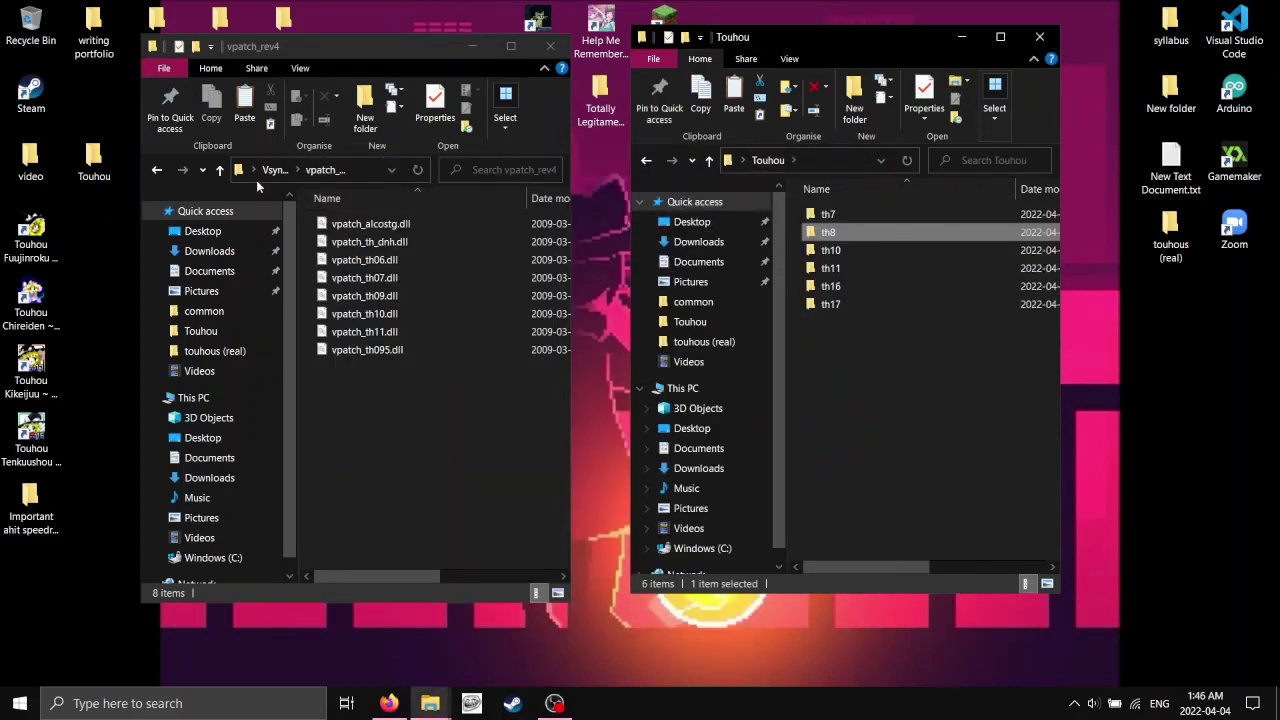
{"action": "left_click", "coordinate": [829, 288]}
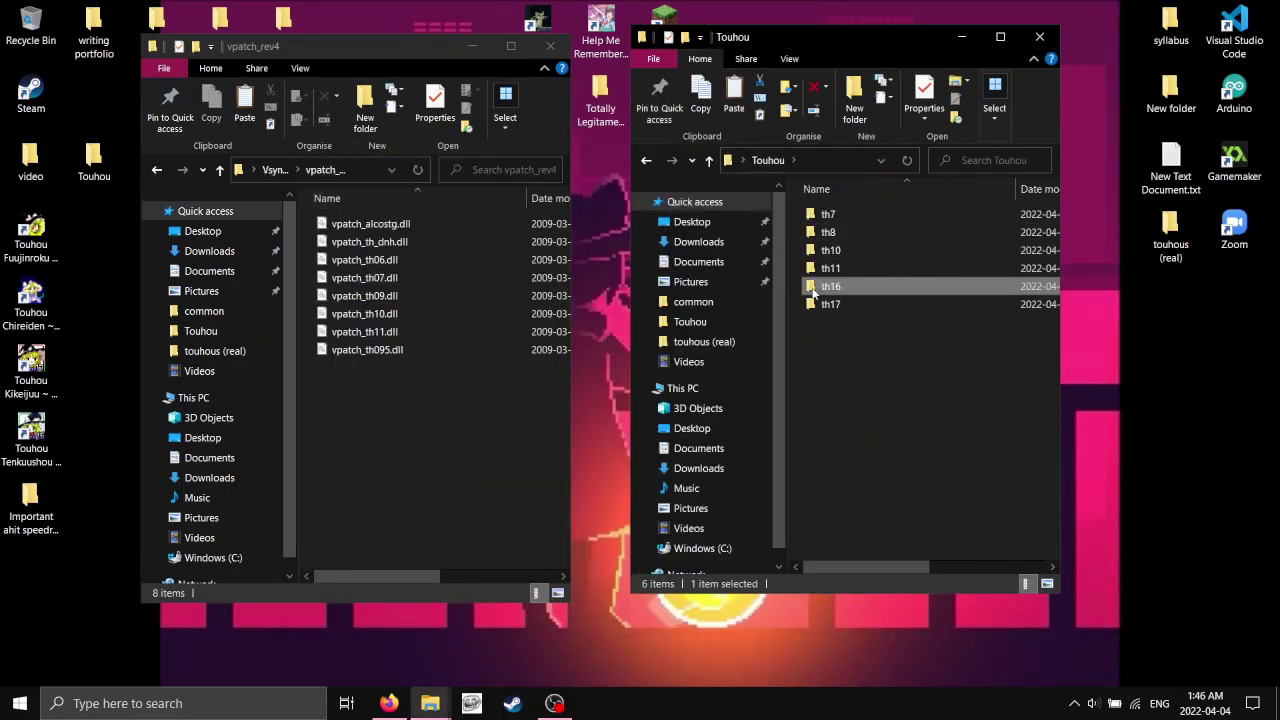
{"action": "left_click", "coordinate": [819, 306]}
{"action": "left_click", "coordinate": [853, 280]}
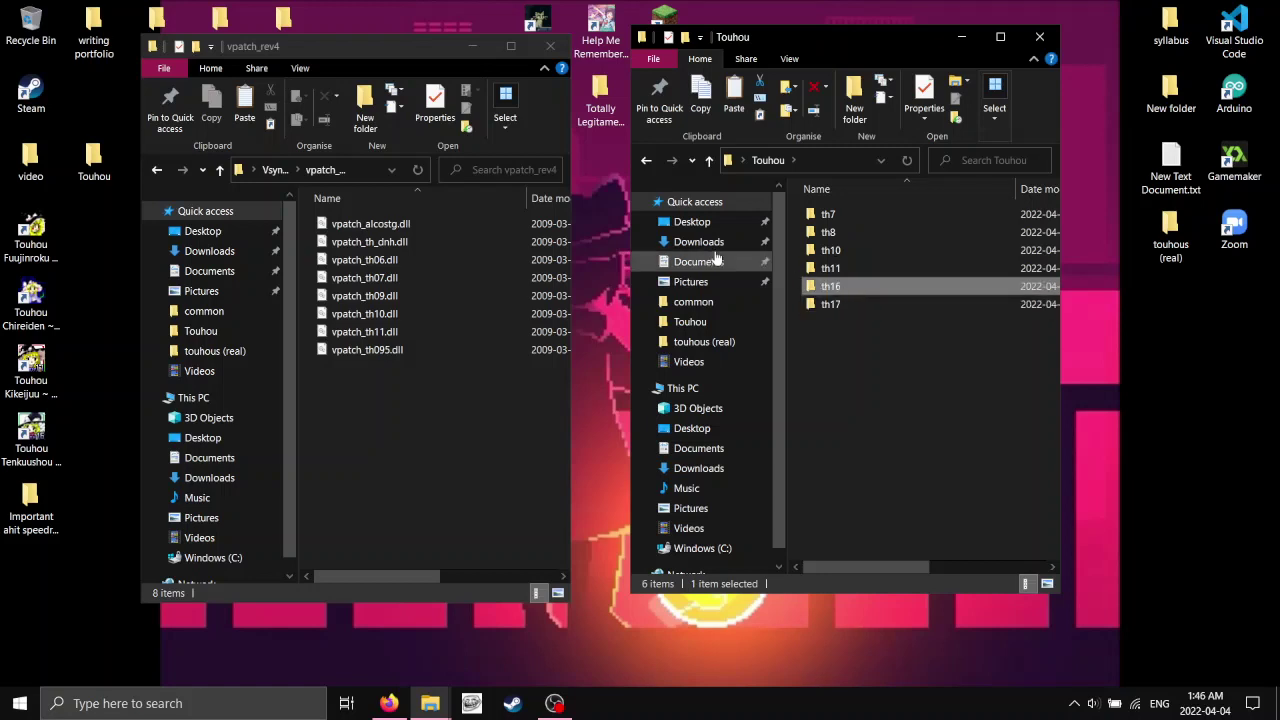
Copy vpatch.exe, vpatch.ini and vpatch_th10.dll from VsyncPatch's vpatch_rev7 folder into the th10 game folder, and close any extra folder windows.
{"action": "left_click", "coordinate": [276, 170]}
{"action": "left_click", "coordinate": [383, 241]}
{"action": "double_click", "coordinate": [383, 241]}
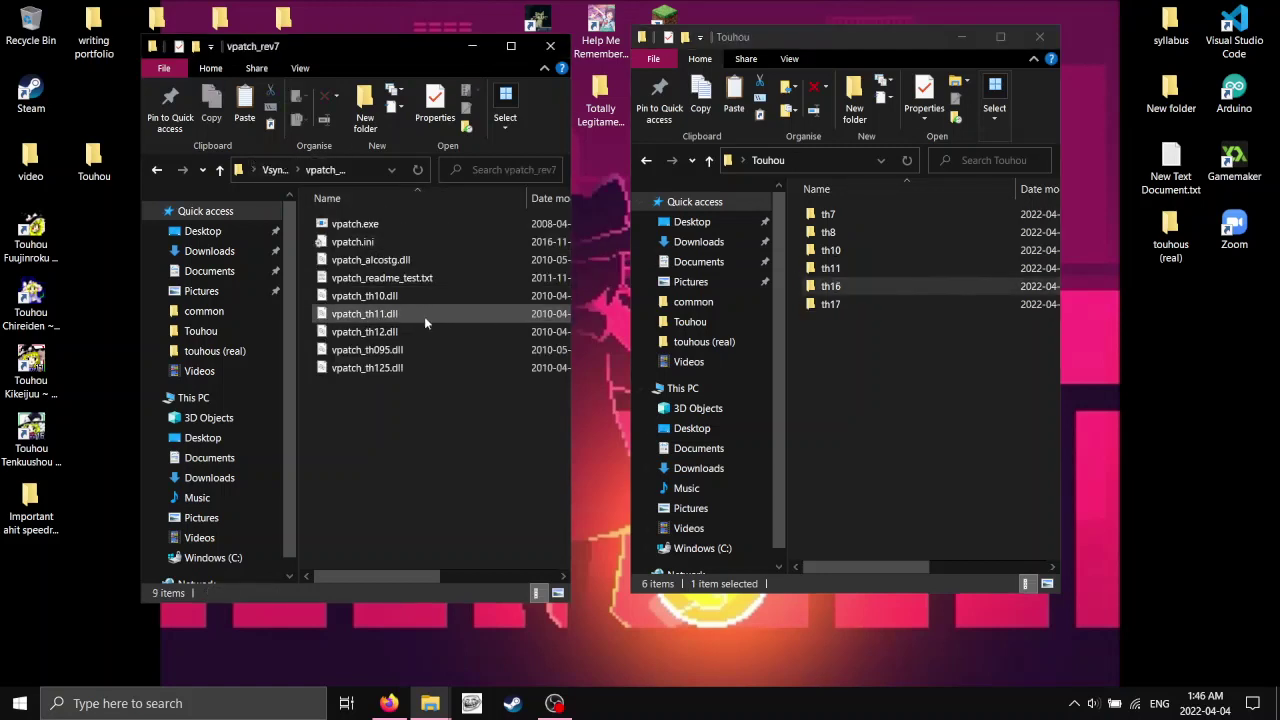
{"action": "left_click", "coordinate": [390, 223]}
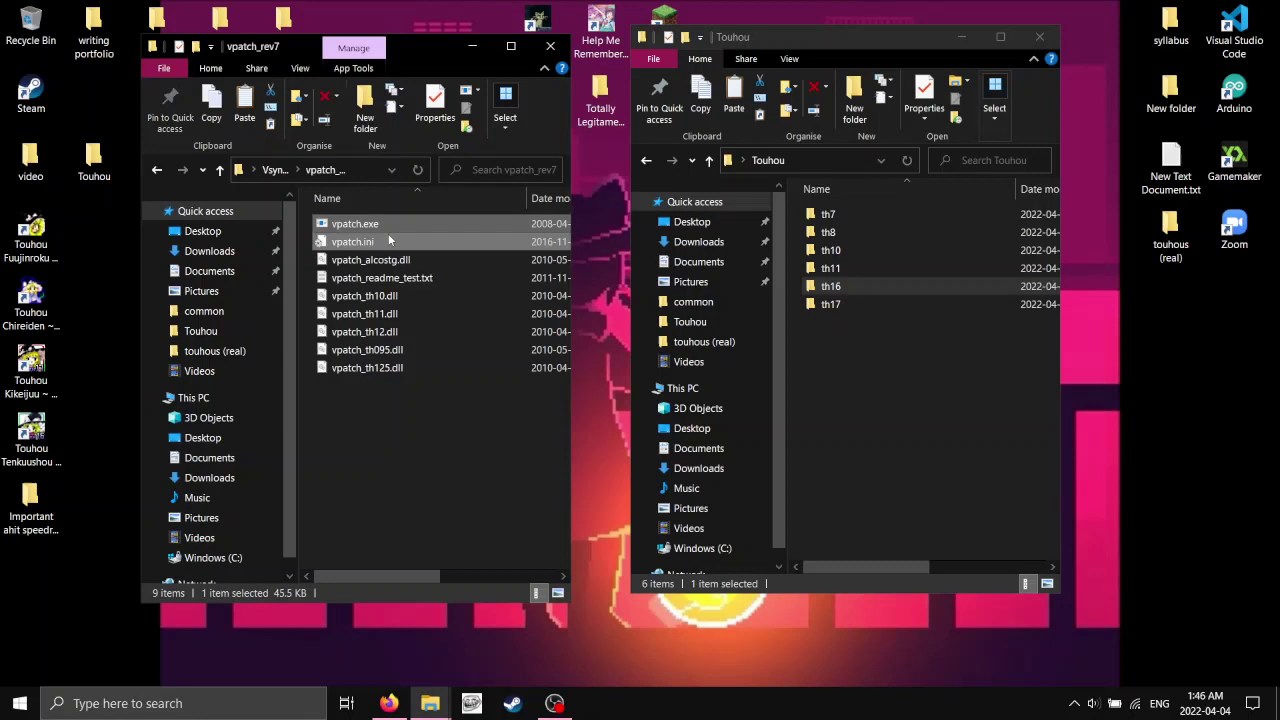
{"action": "left_click", "coordinate": [400, 296], "text": "ctrl"}
{"action": "left_click", "coordinate": [432, 241], "text": "ctrl"}
{"action": "left_click_drag", "start_coordinate": [683, 245], "coordinate": [856, 248]}
{"action": "left_click", "coordinate": [856, 248], "text": "ctrl"}
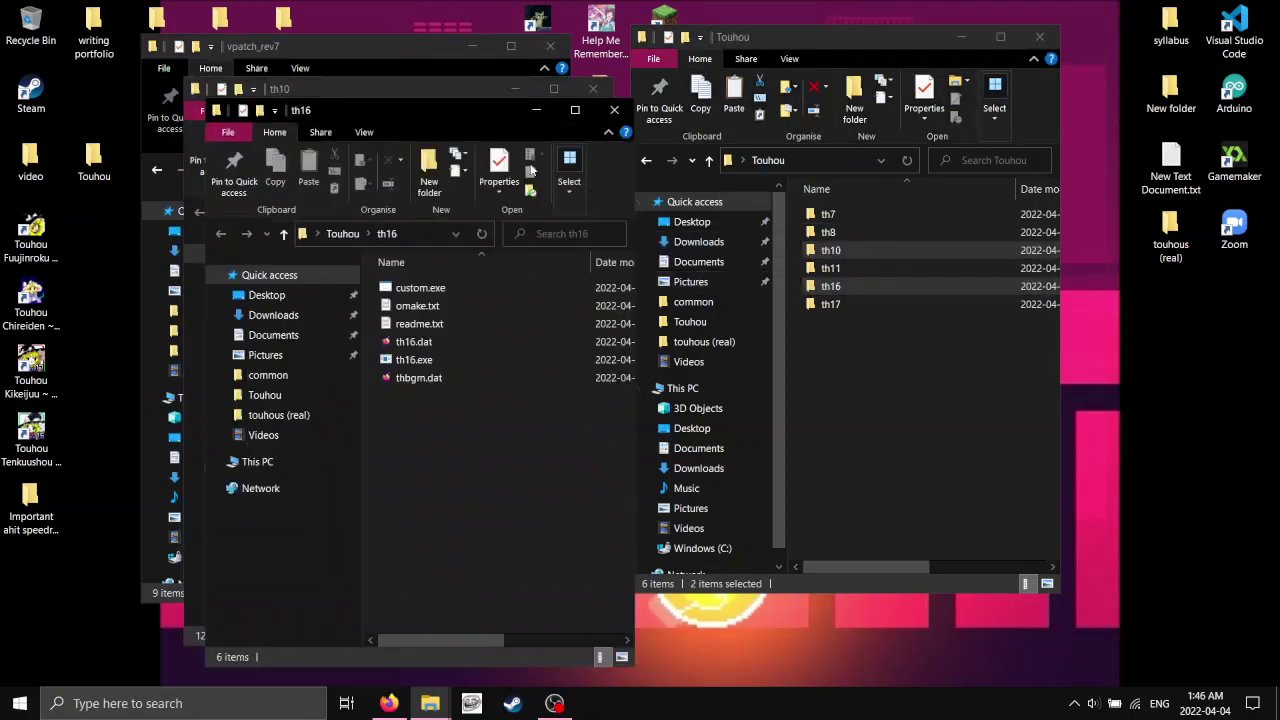
{"action": "left_click", "coordinate": [616, 110]}
Set enabled to 1 in the th10 folder's vpatch.ini, save and close it, and return to the Touhou folder.
{"action": "double_click", "coordinate": [895, 252]}
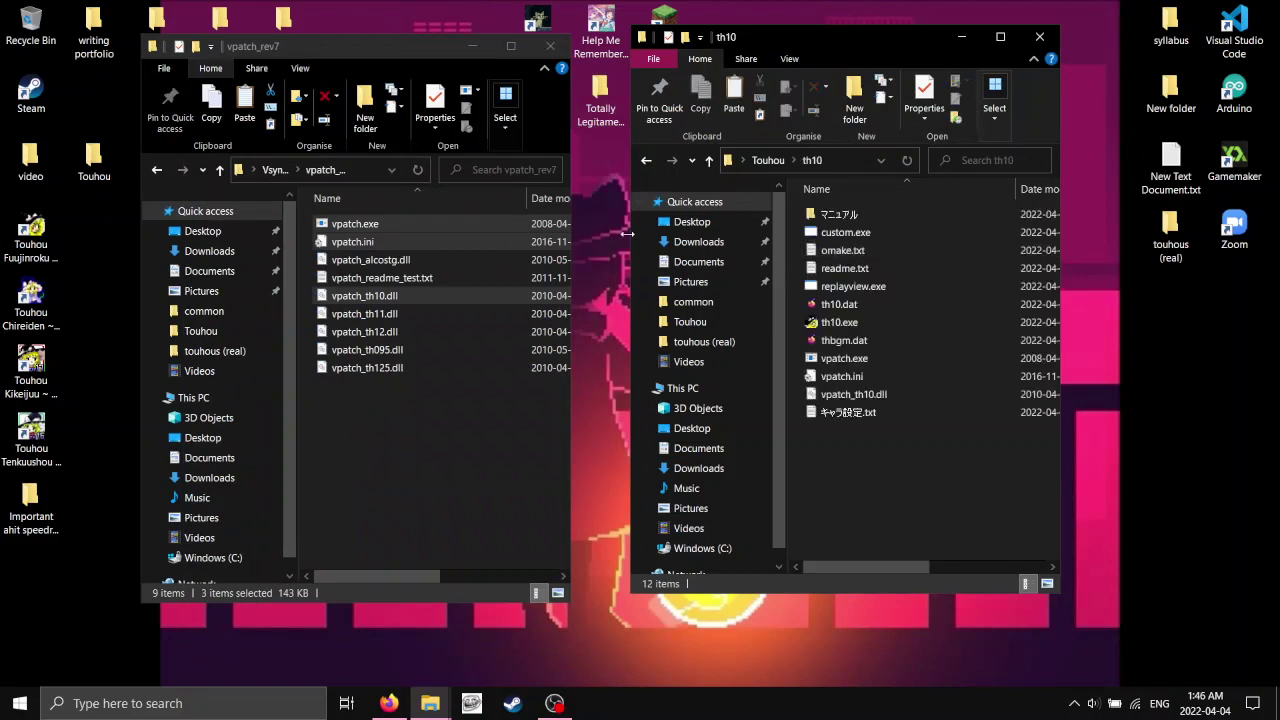
{"action": "left_click", "coordinate": [768, 160]}
{"action": "double_click", "coordinate": [830, 286]}
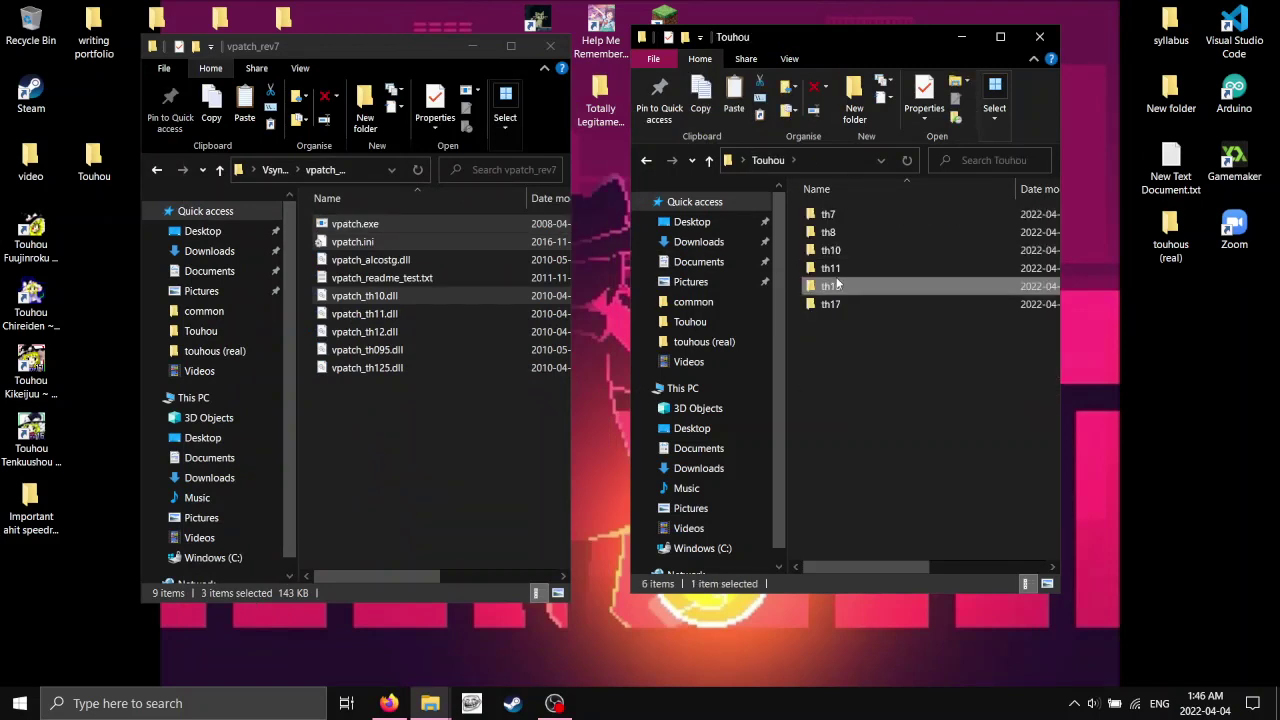
{"action": "key", "text": "BackSpace"}
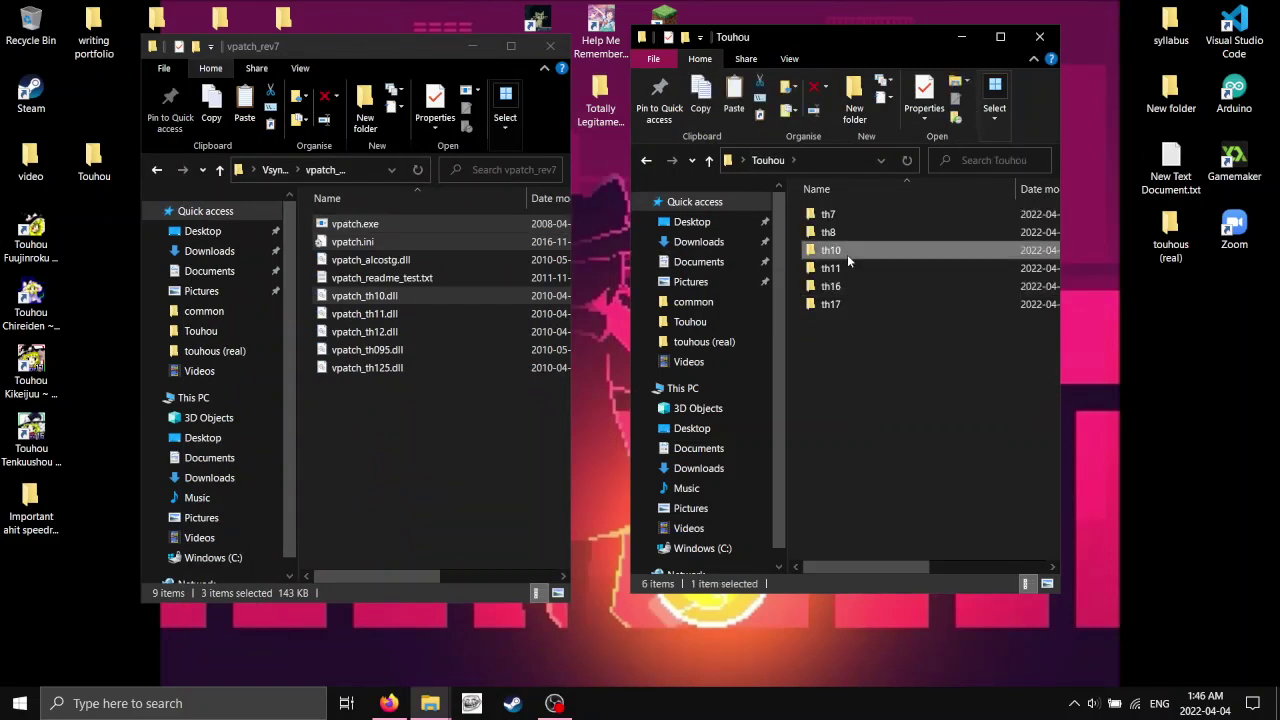
{"action": "double_click", "coordinate": [847, 252]}
{"action": "double_click", "coordinate": [868, 377]}
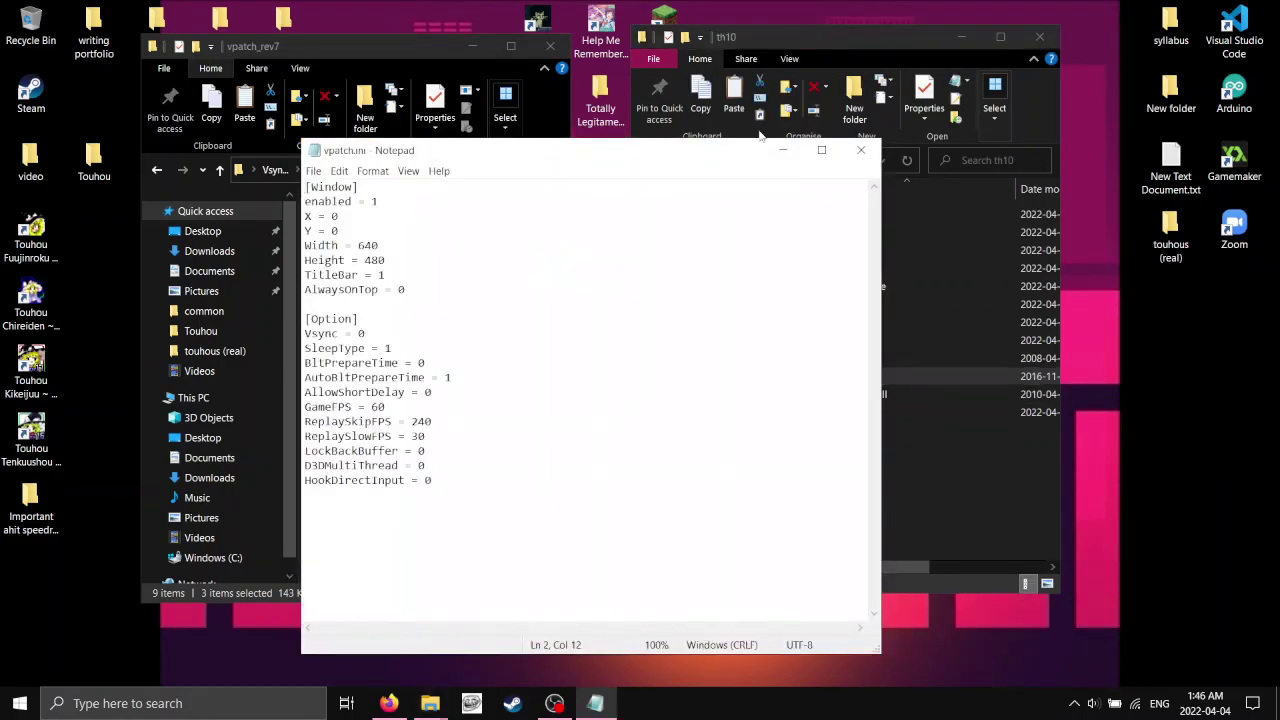
{"action": "left_click", "coordinate": [861, 151]}
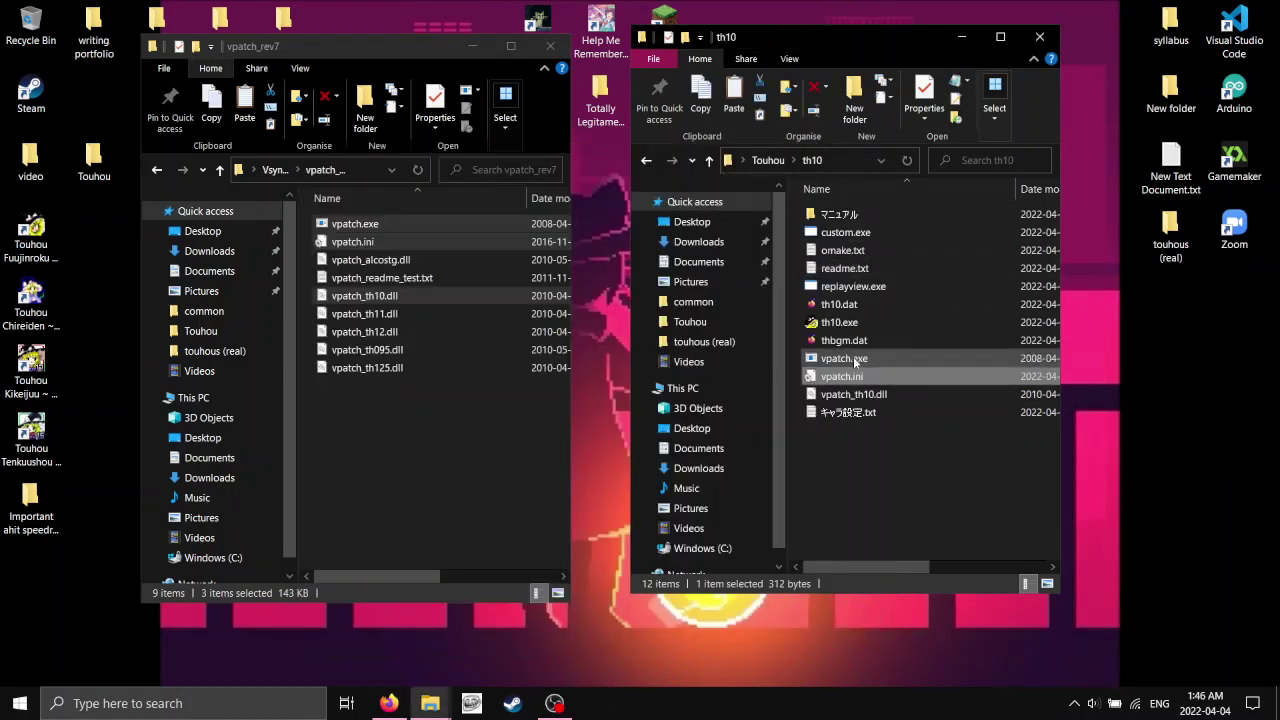
{"action": "left_click", "coordinate": [776, 163]}
Copy vpatch.exe, vpatch.ini and vpatch_th11.dll from the vpatch_rev7 folder into the th11 game folder.
{"action": "left_click", "coordinate": [362, 224]}
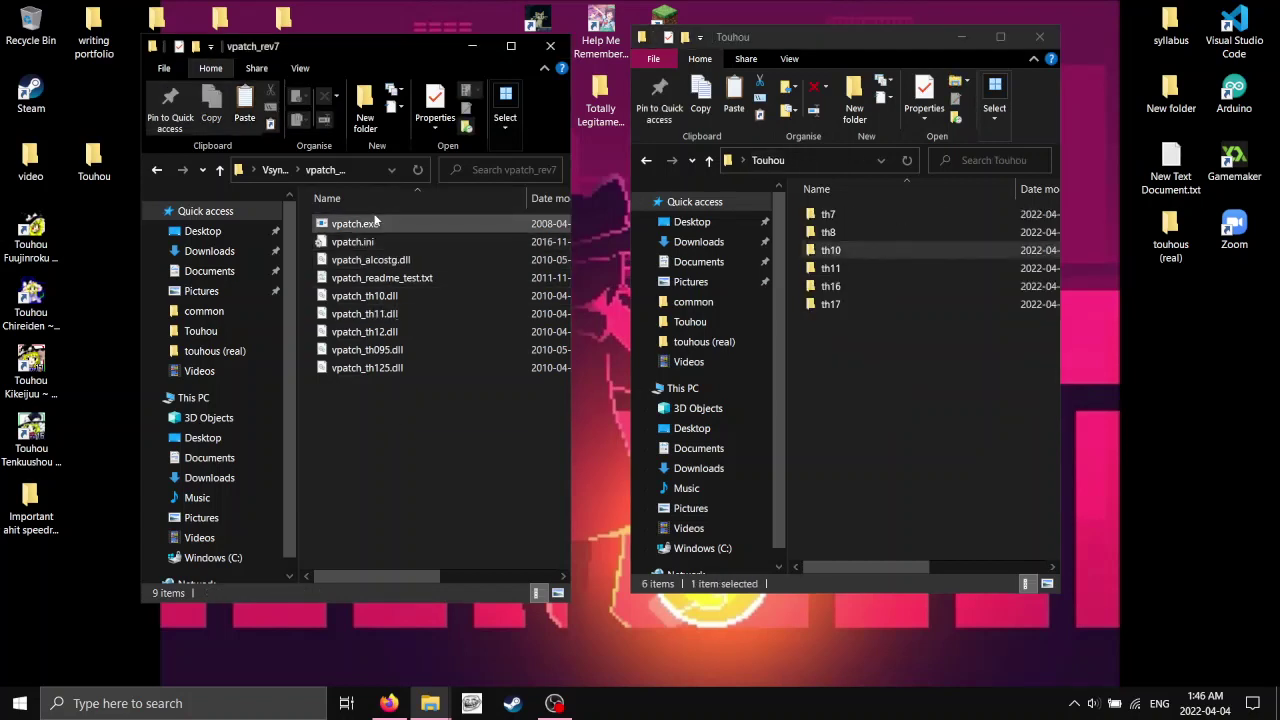
{"action": "left_click", "coordinate": [375, 243], "text": "ctrl"}
{"action": "left_click", "coordinate": [398, 313], "text": "ctrl"}
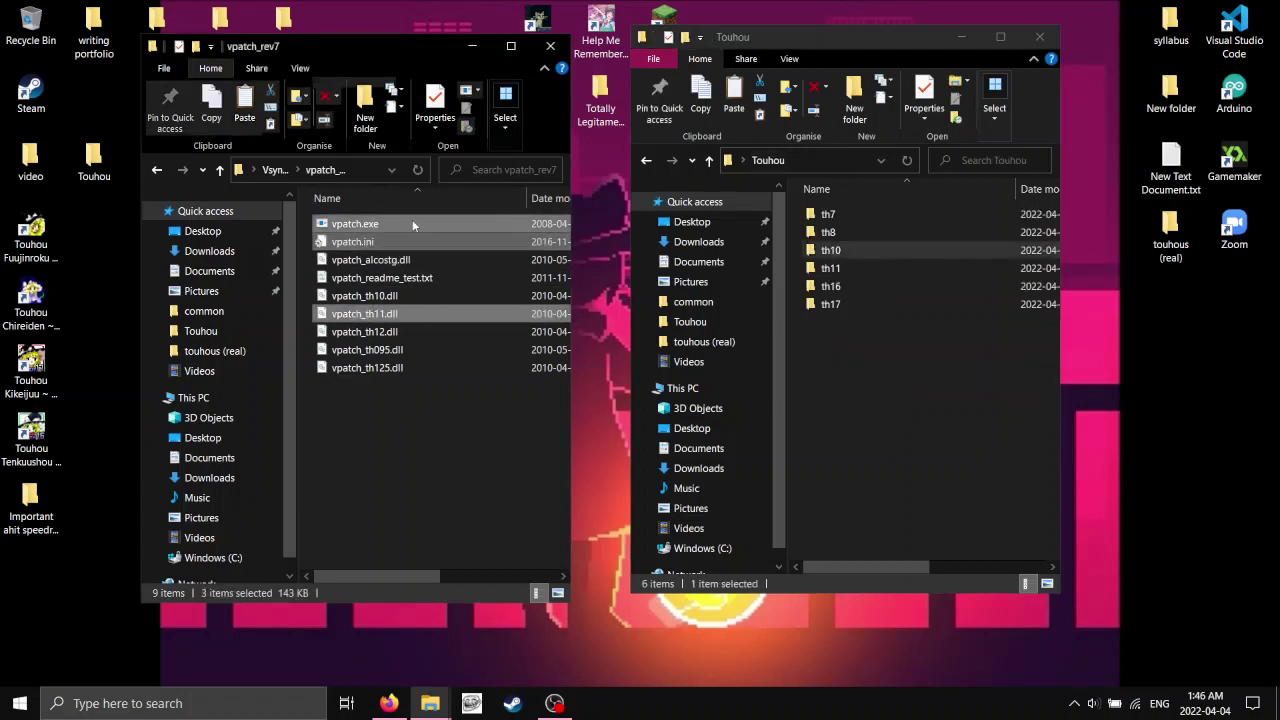
{"action": "right_click", "coordinate": [416, 224]}
{"action": "left_click", "coordinate": [508, 443]}
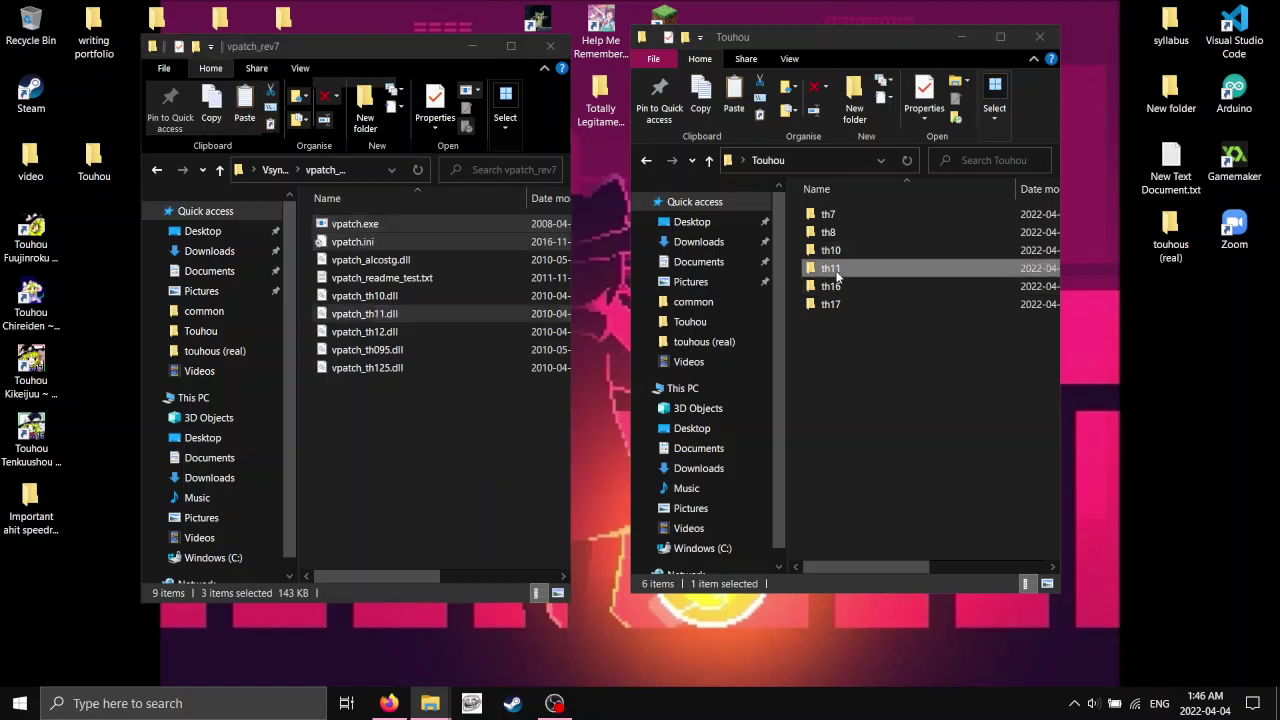
{"action": "double_click", "coordinate": [830, 268]}
{"action": "right_click", "coordinate": [866, 430]}
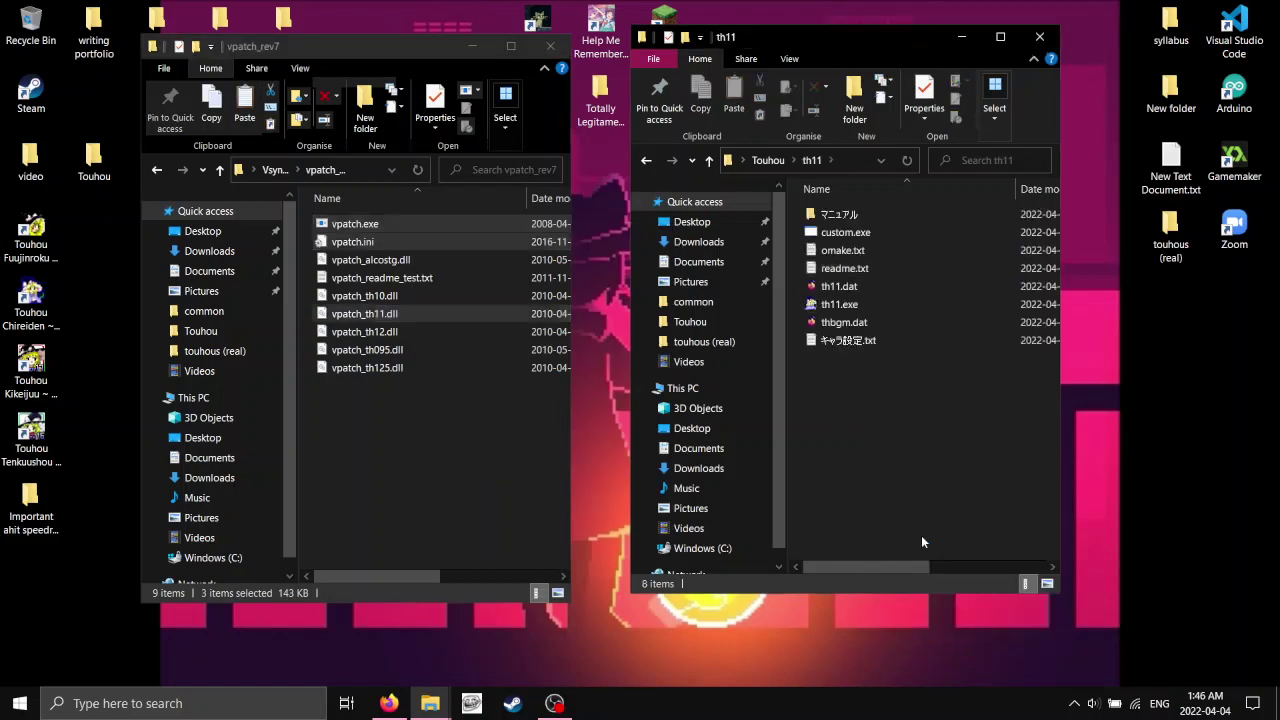
{"action": "key", "text": "ctrl+v"}
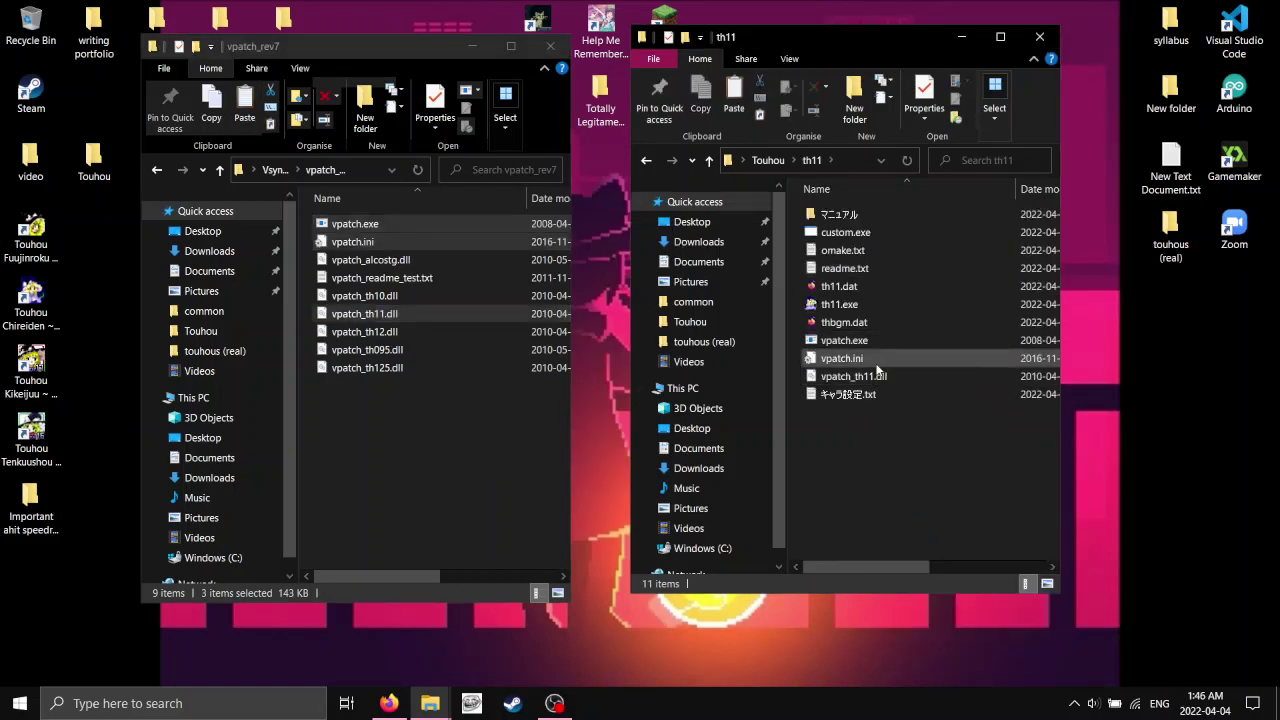
Set enabled to 1 in the th11 folder's vpatch.ini, then save and close the file.
{"action": "right_click", "coordinate": [877, 362]}
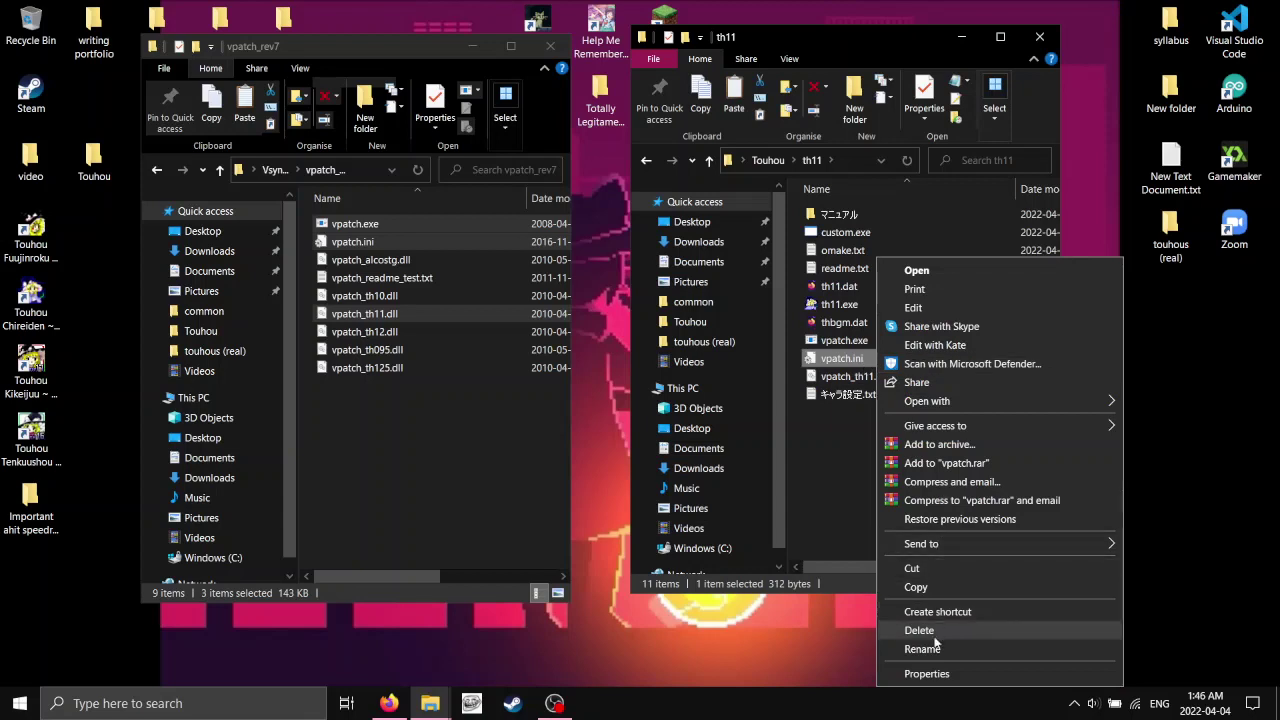
{"action": "left_click", "coordinate": [922, 648]}
{"action": "double_click", "coordinate": [870, 362]}
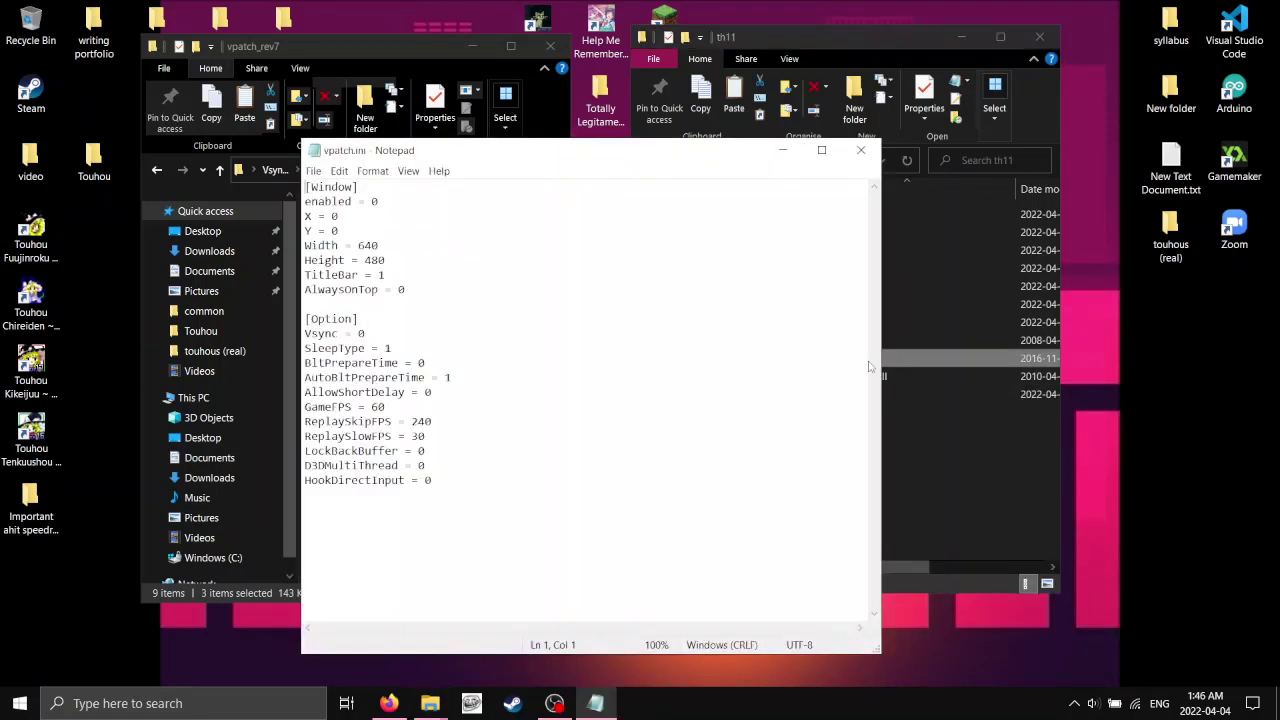
{"action": "key", "text": "BackSpace"}
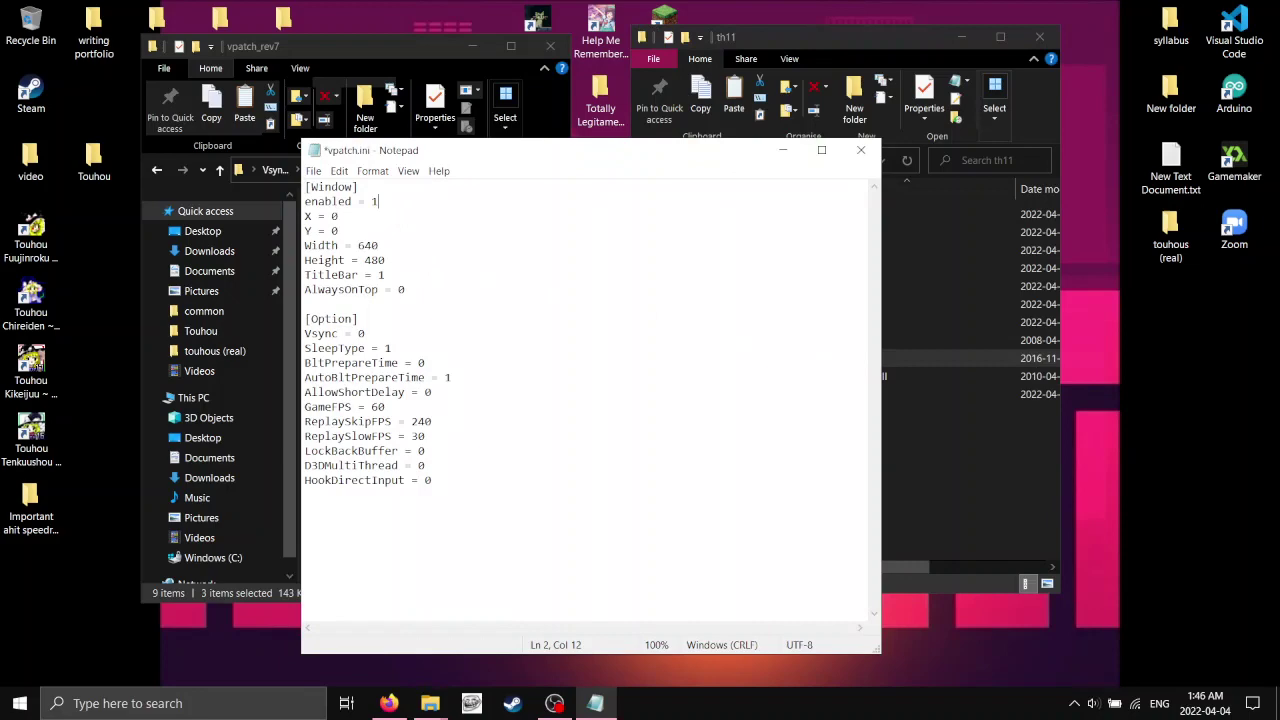
{"action": "key", "text": "ctrl+s"}
{"action": "left_click", "coordinate": [862, 150]}
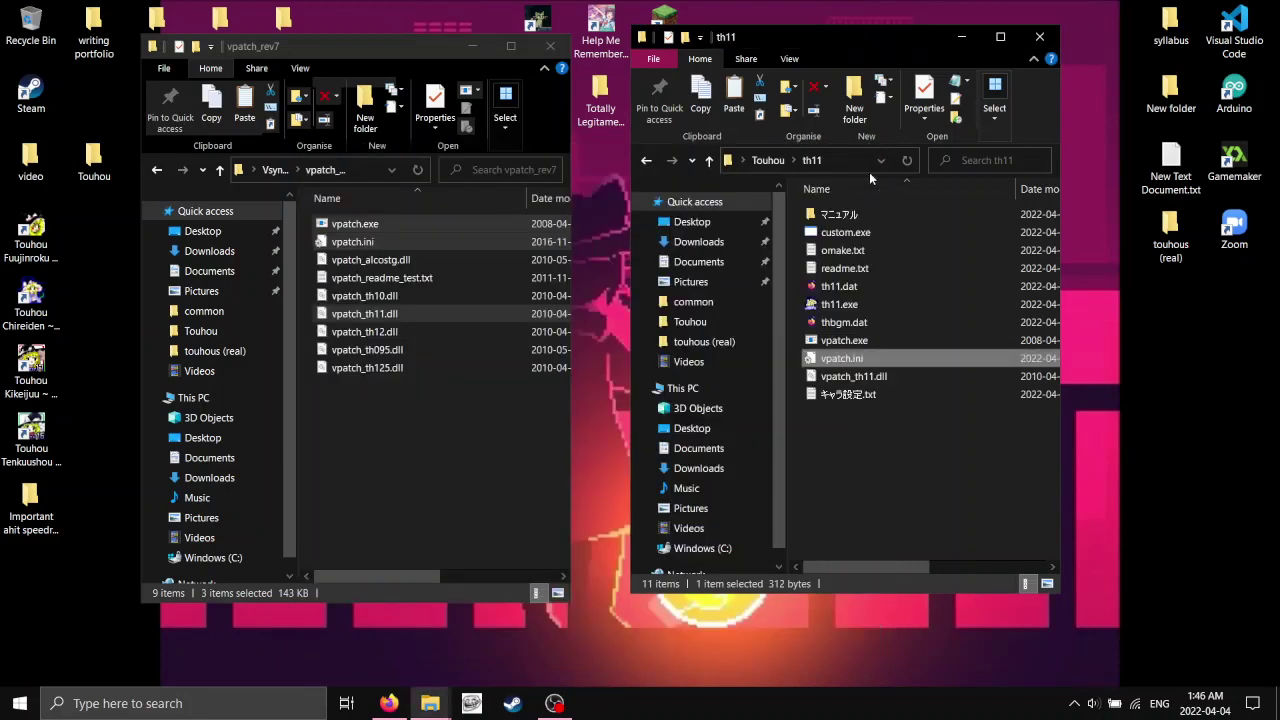
Close the vpatch_rev7 folder window and return from the th11 folder to the Touhou folder.
{"action": "left_click", "coordinate": [550, 46]}
{"action": "left_click", "coordinate": [774, 166]}
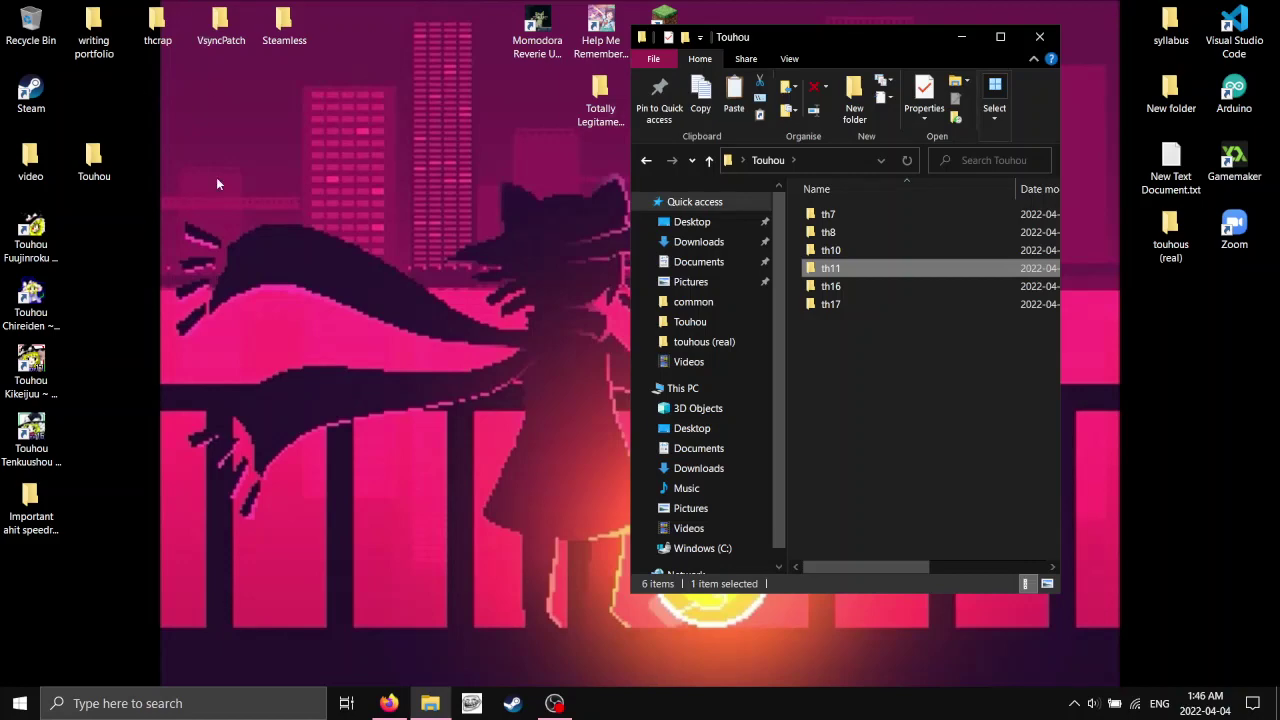
Switch to Firefox to look at the Touhou Patch Center download result in the thcrap search, and minimize the browser.
{"action": "left_click", "coordinate": [388, 700]}
{"action": "left_click", "coordinate": [79, 8]}
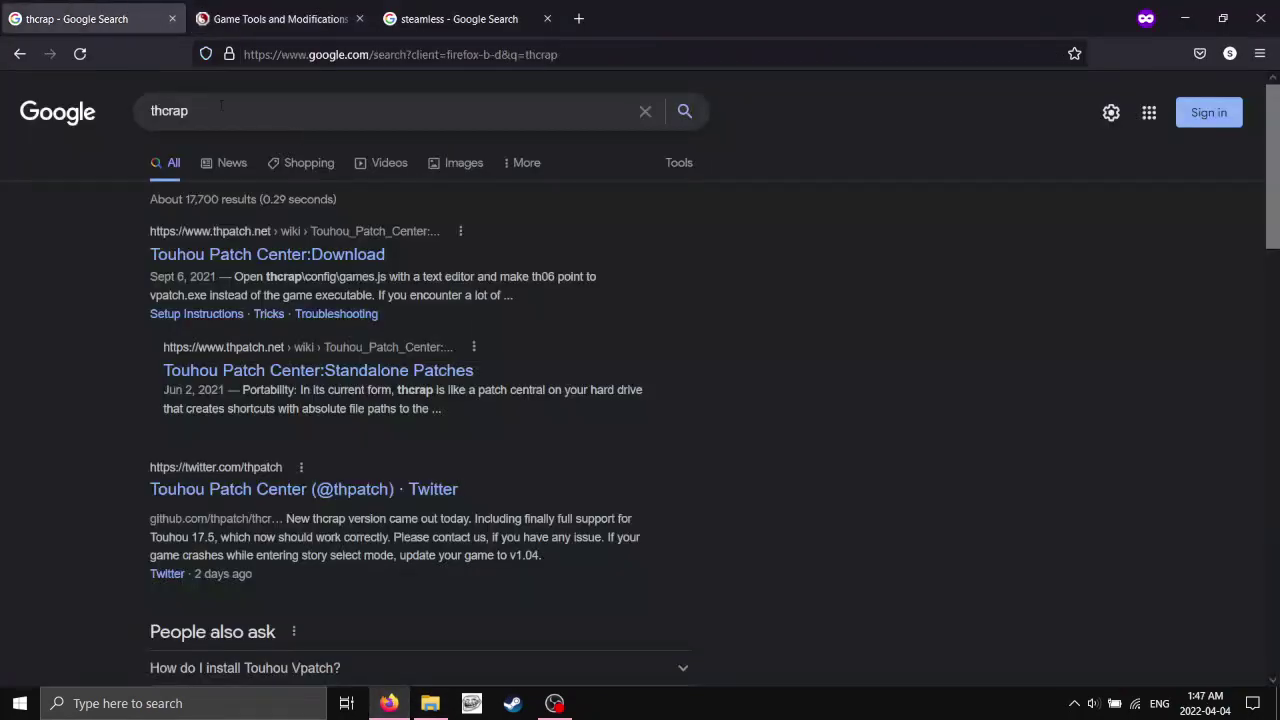
{"action": "left_click", "coordinate": [163, 110]}
{"action": "left_click", "coordinate": [9, 271]}
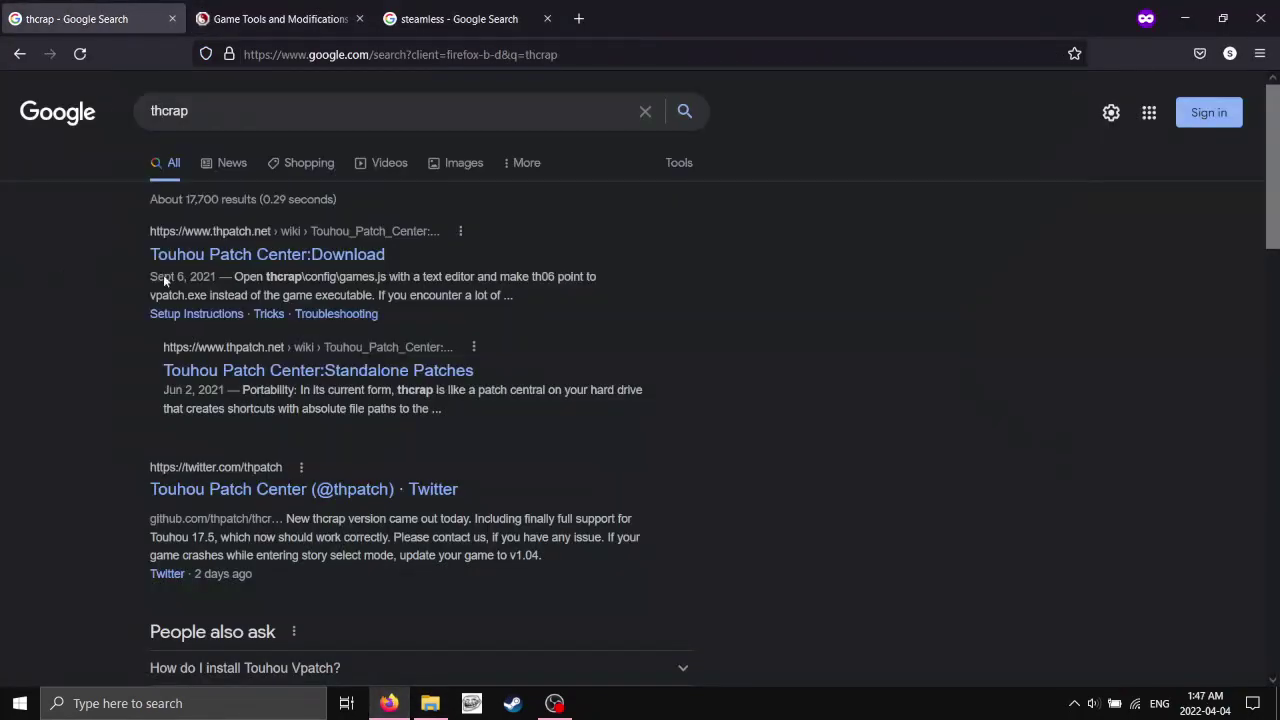
{"action": "left_click", "coordinate": [238, 258]}
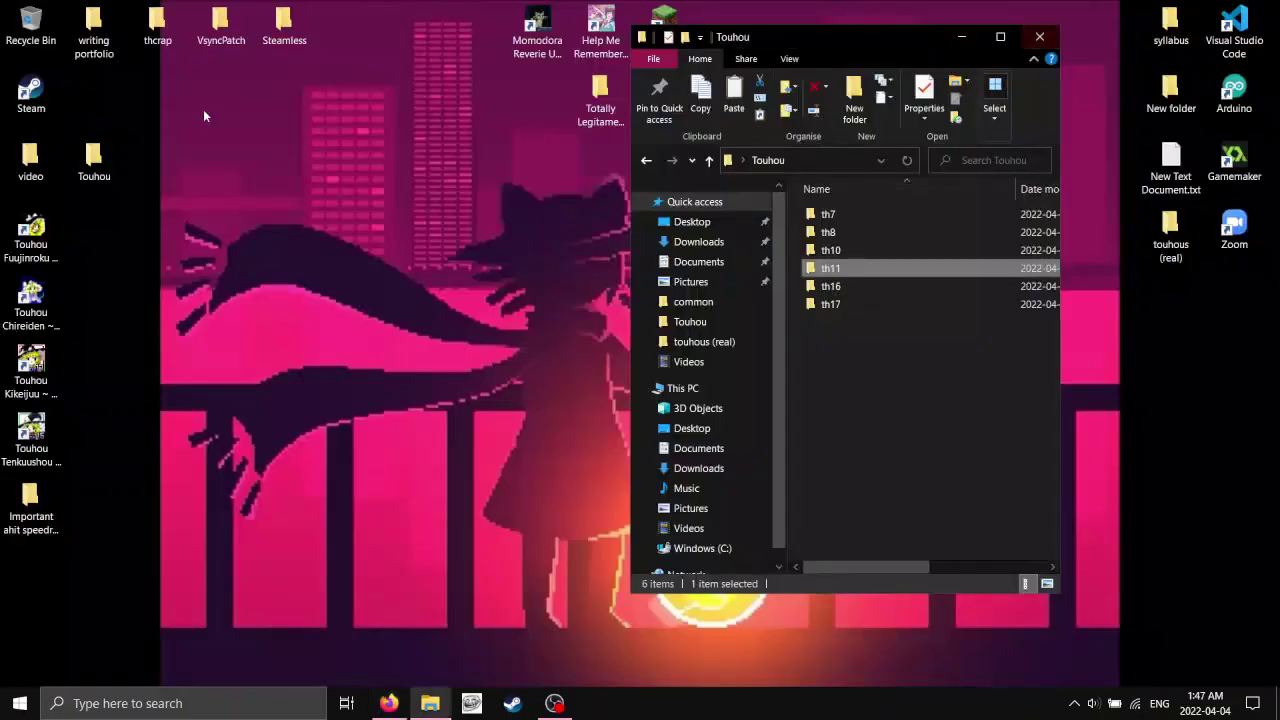
{"action": "left_click", "coordinate": [1184, 18]}
Look inside the desktop's thcrap folder, move that folder into the Touhou folder and open it there.
{"action": "double_click", "coordinate": [155, 37]}
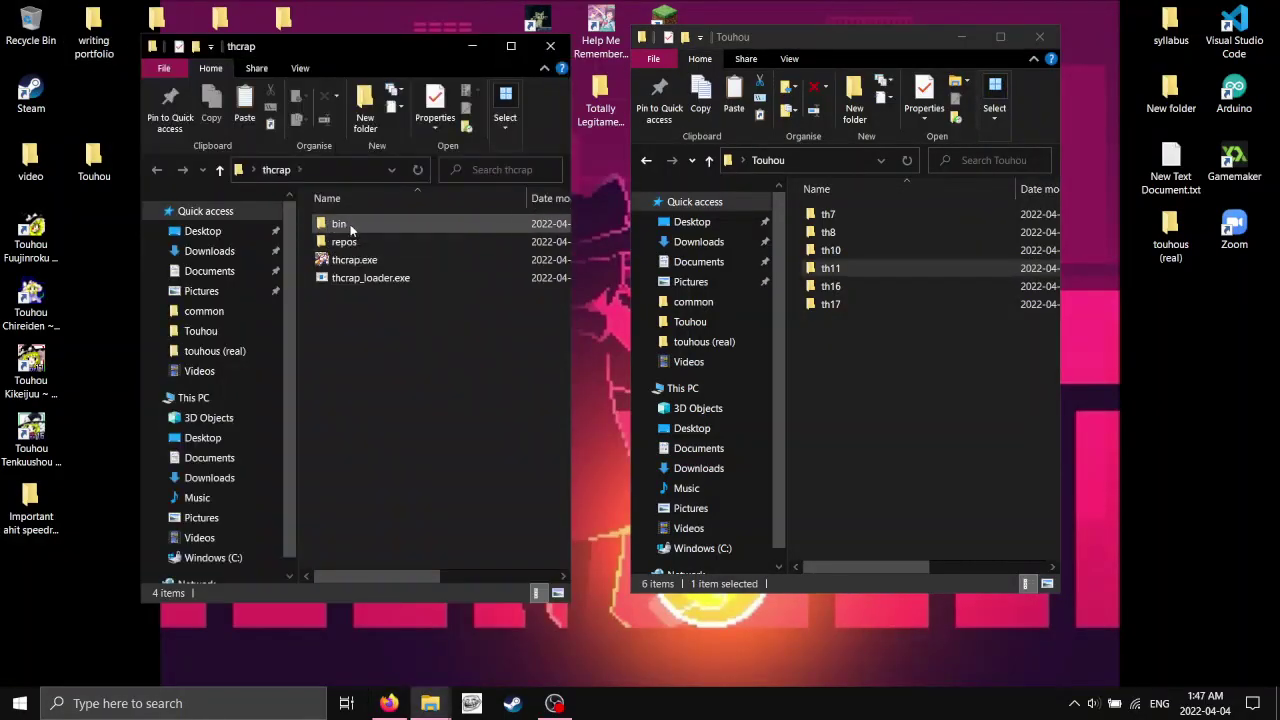
{"action": "left_click", "coordinate": [550, 46]}
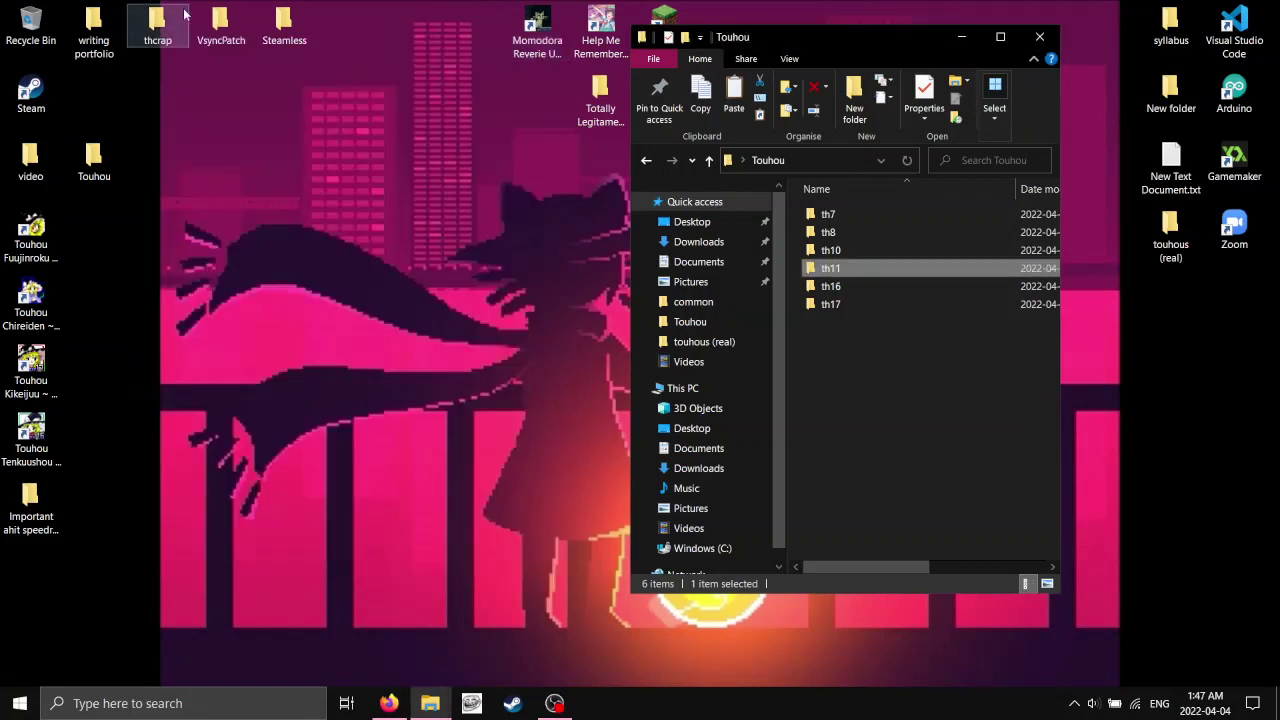
{"action": "left_click_drag", "start_coordinate": [155, 37], "coordinate": [846, 375]}
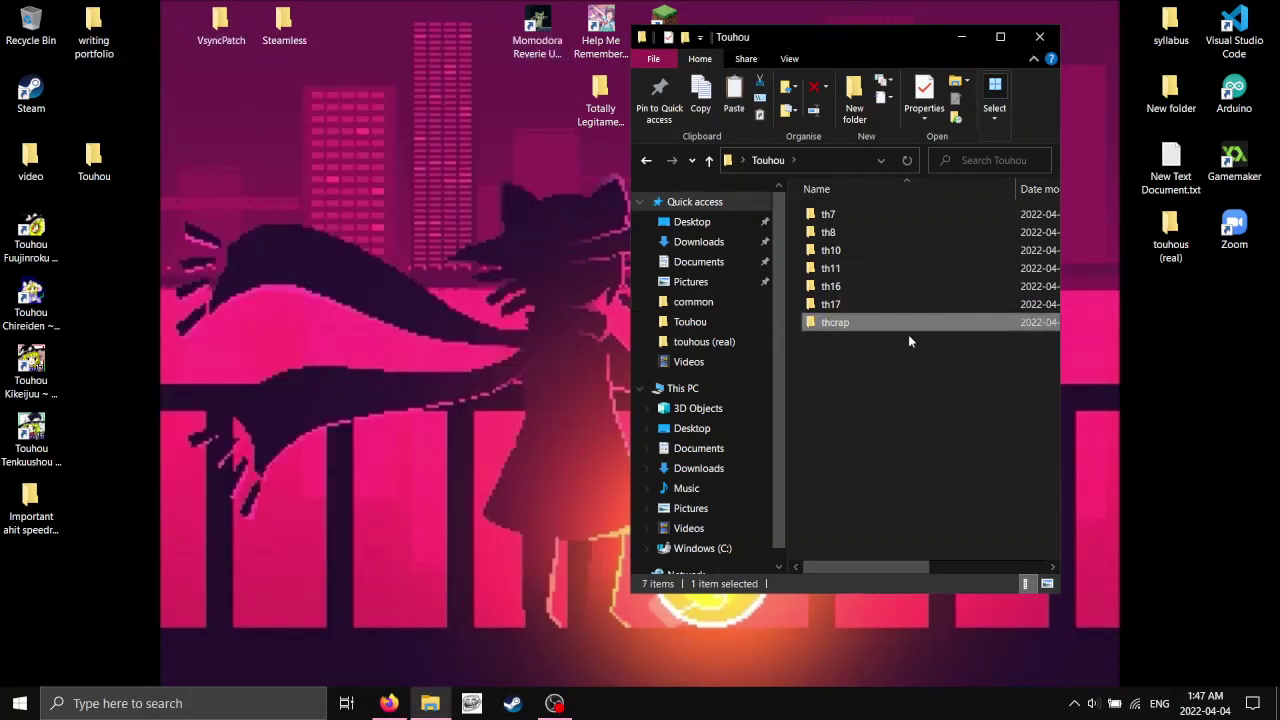
{"action": "double_click", "coordinate": [889, 322]}
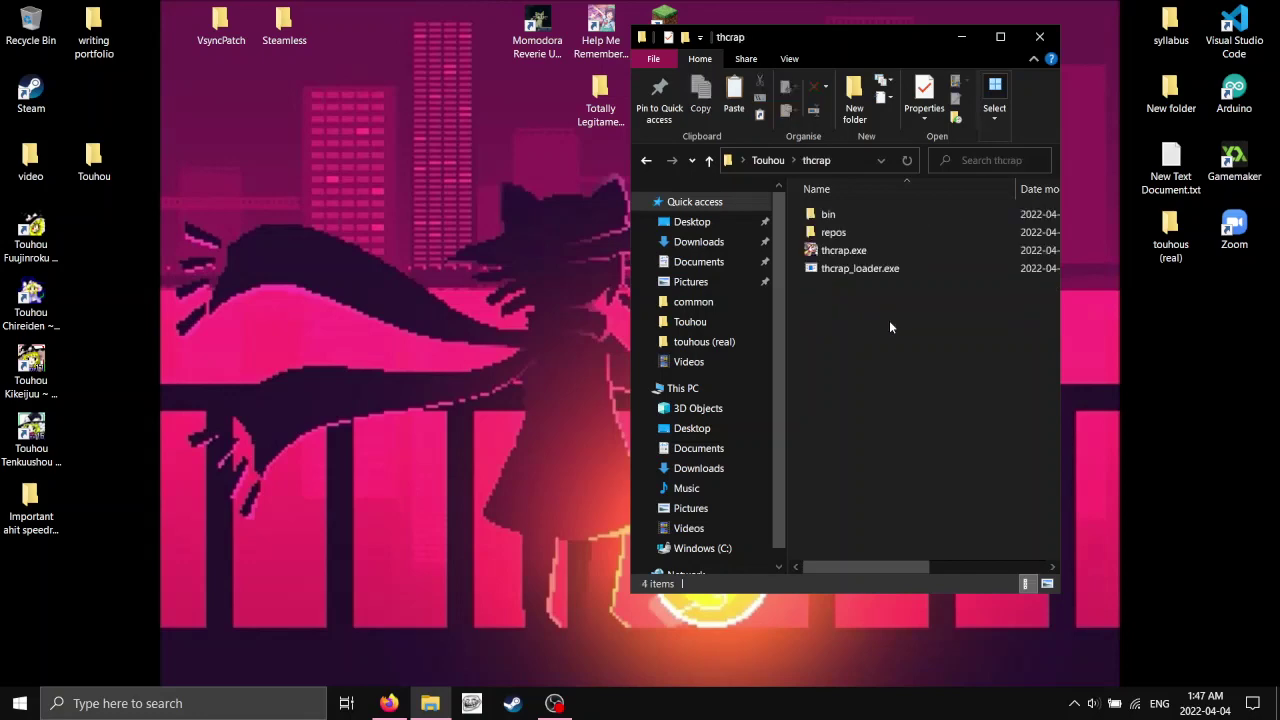
Maximize the folder window, run thcrap.exe and accept the English language pack as the patch.
{"action": "left_click", "coordinate": [988, 40]}
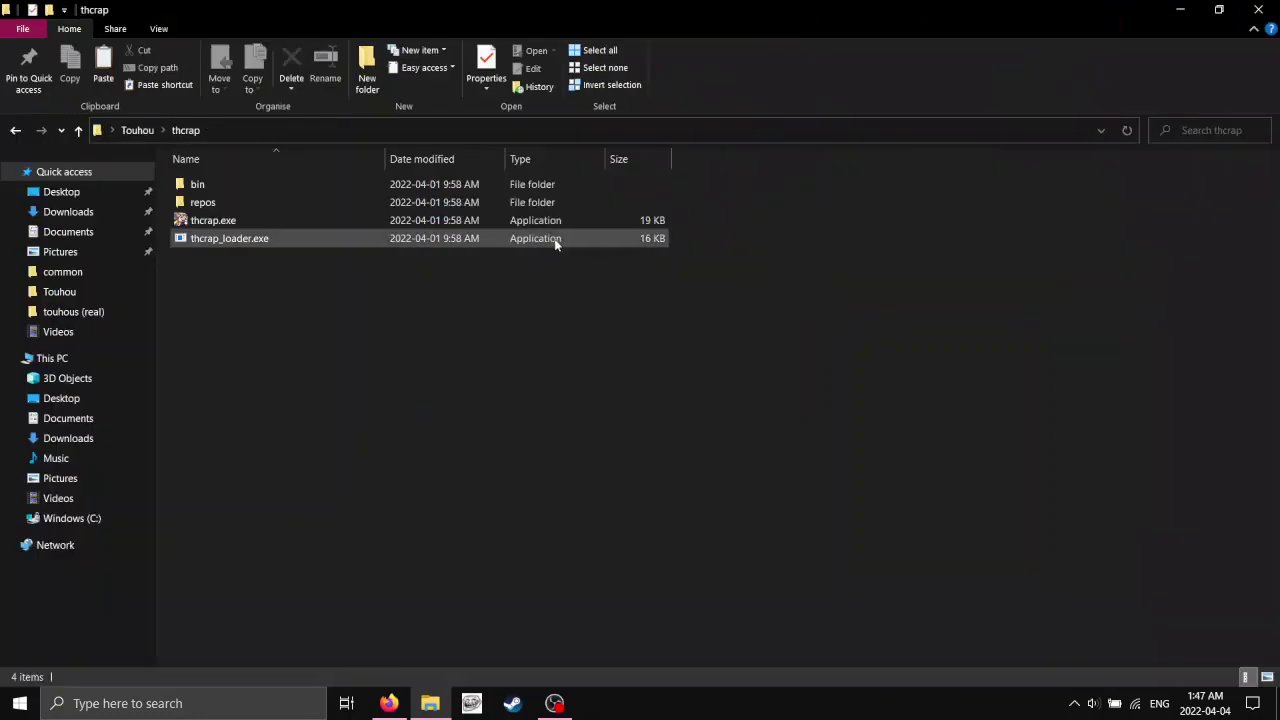
{"action": "left_click", "coordinate": [370, 220]}
{"action": "double_click", "coordinate": [370, 220]}
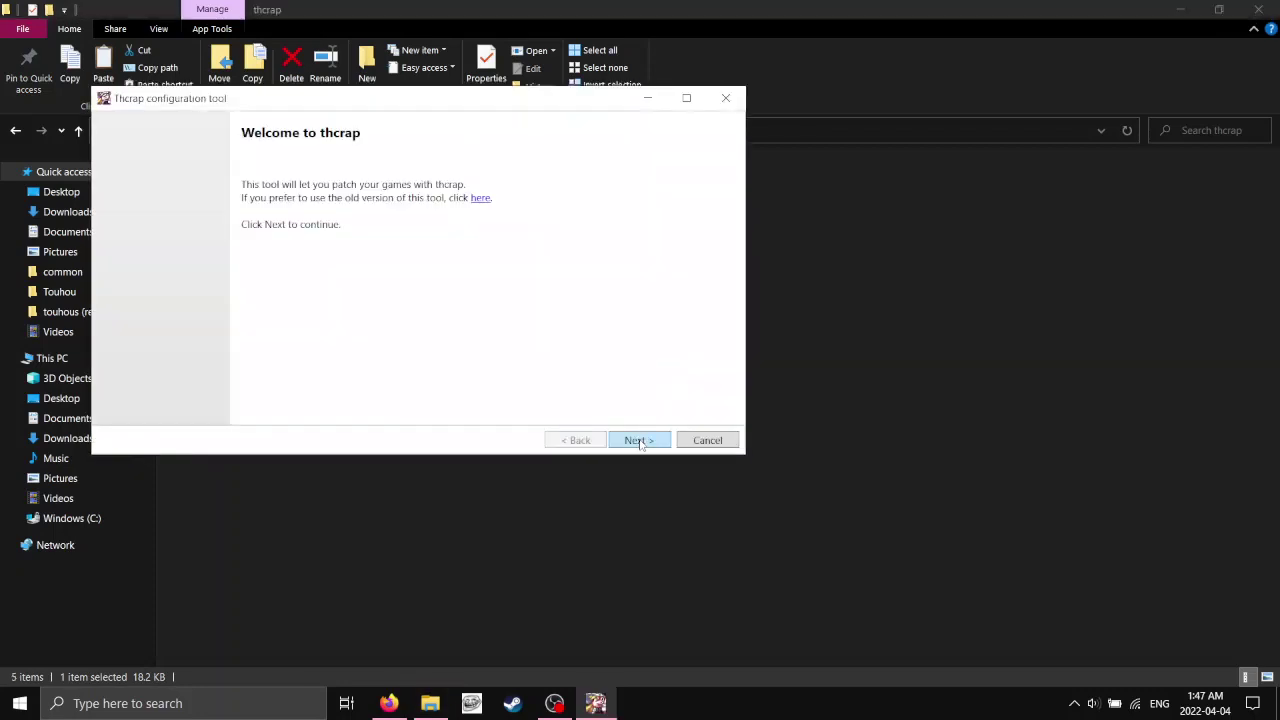
{"action": "left_click", "coordinate": [655, 449]}
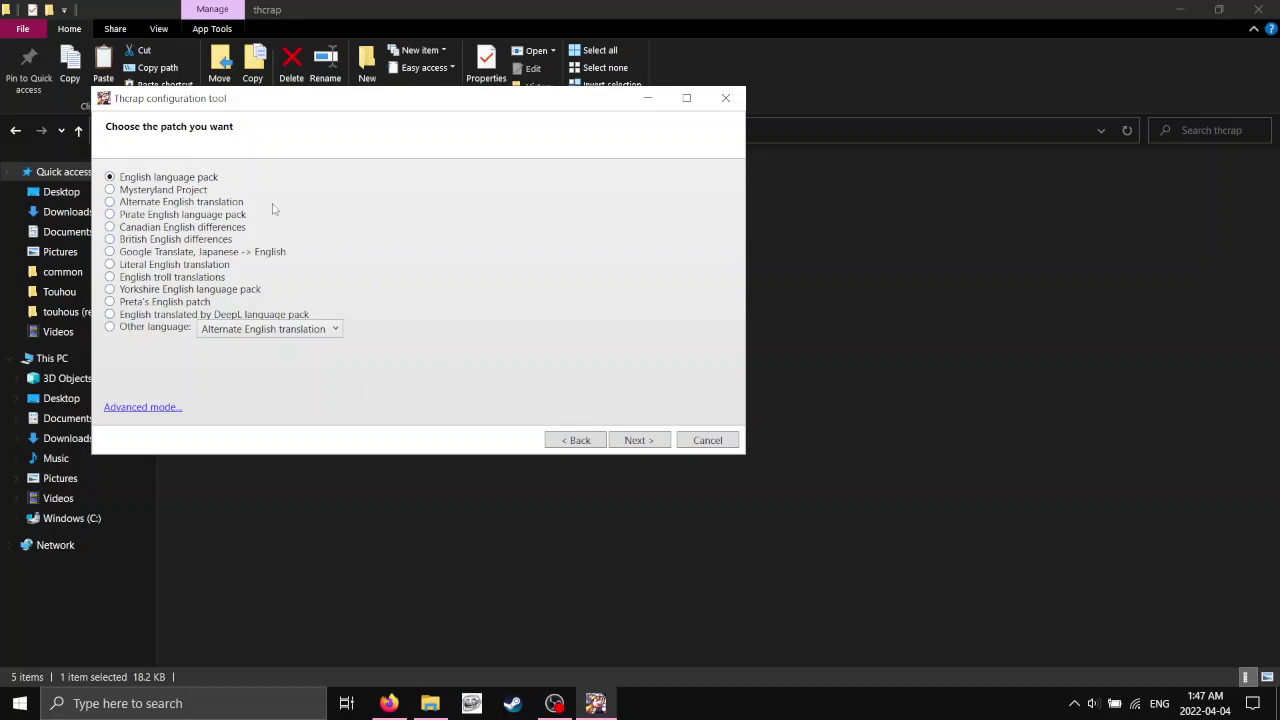
{"action": "left_click", "coordinate": [636, 441]}
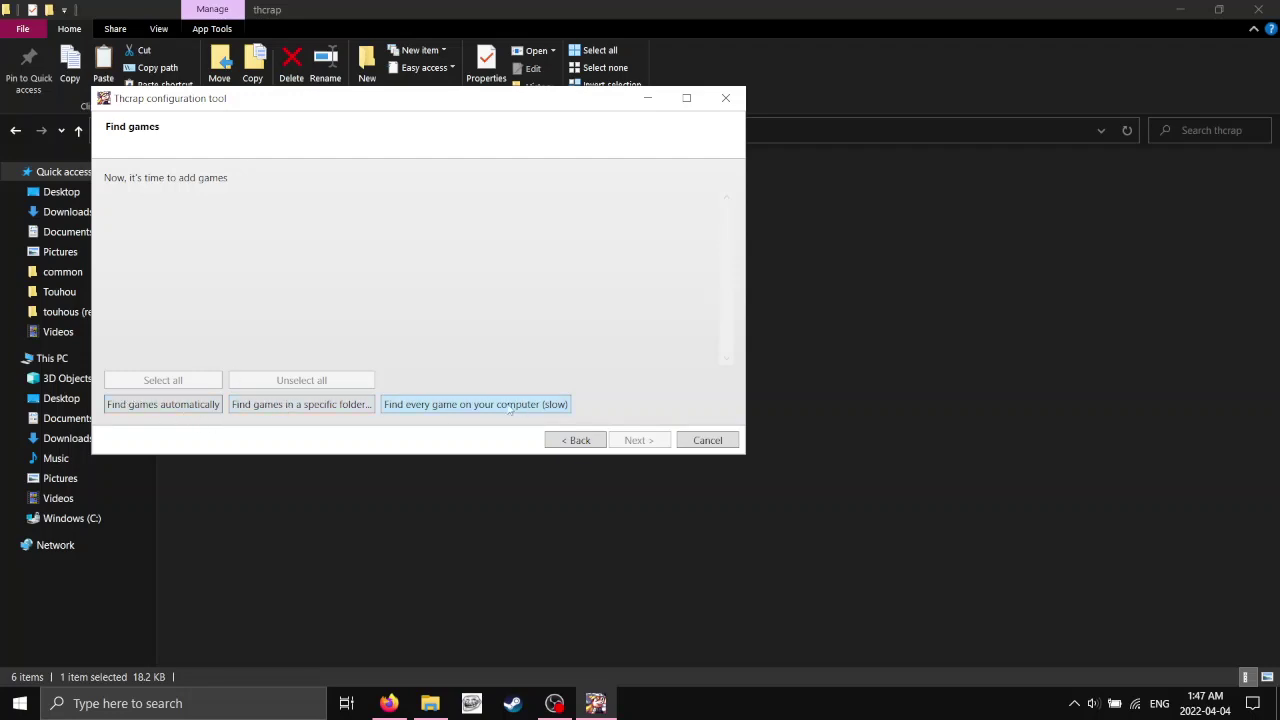
Find the games in the desktop's Touhou folder, review the list and continue with all of them selected.
{"action": "left_click", "coordinate": [241, 405]}
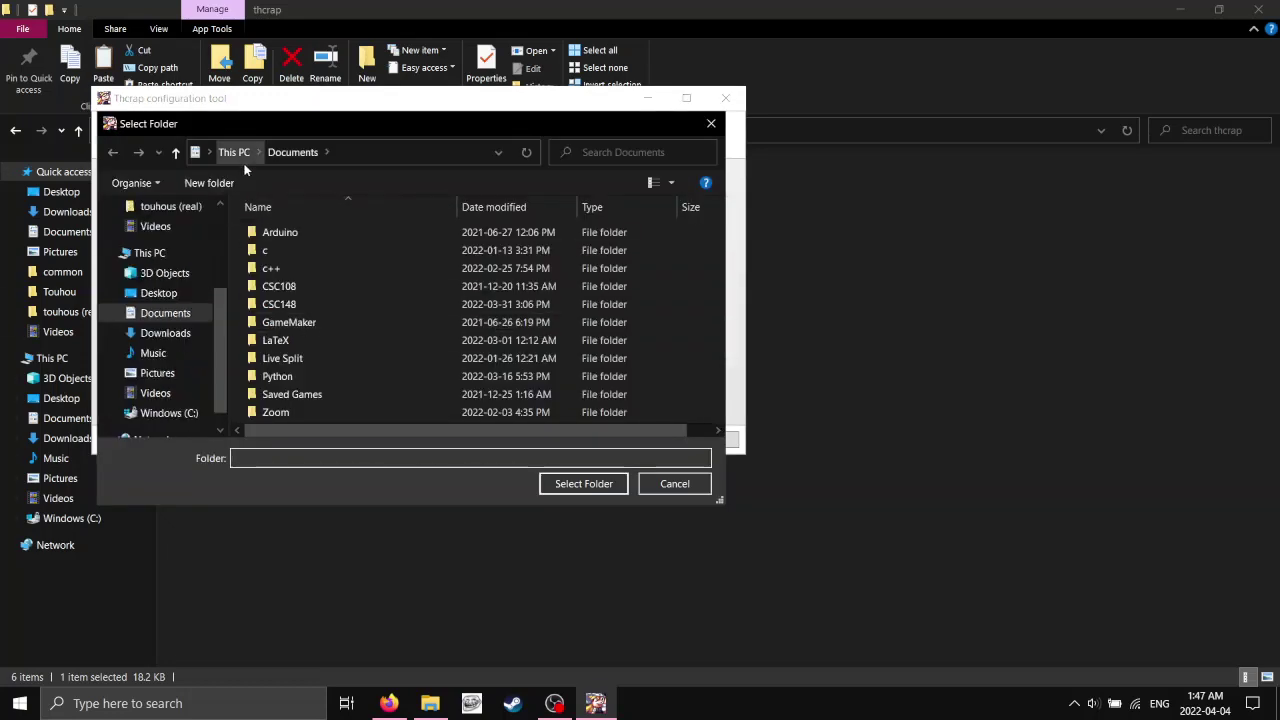
{"action": "left_click", "coordinate": [152, 293]}
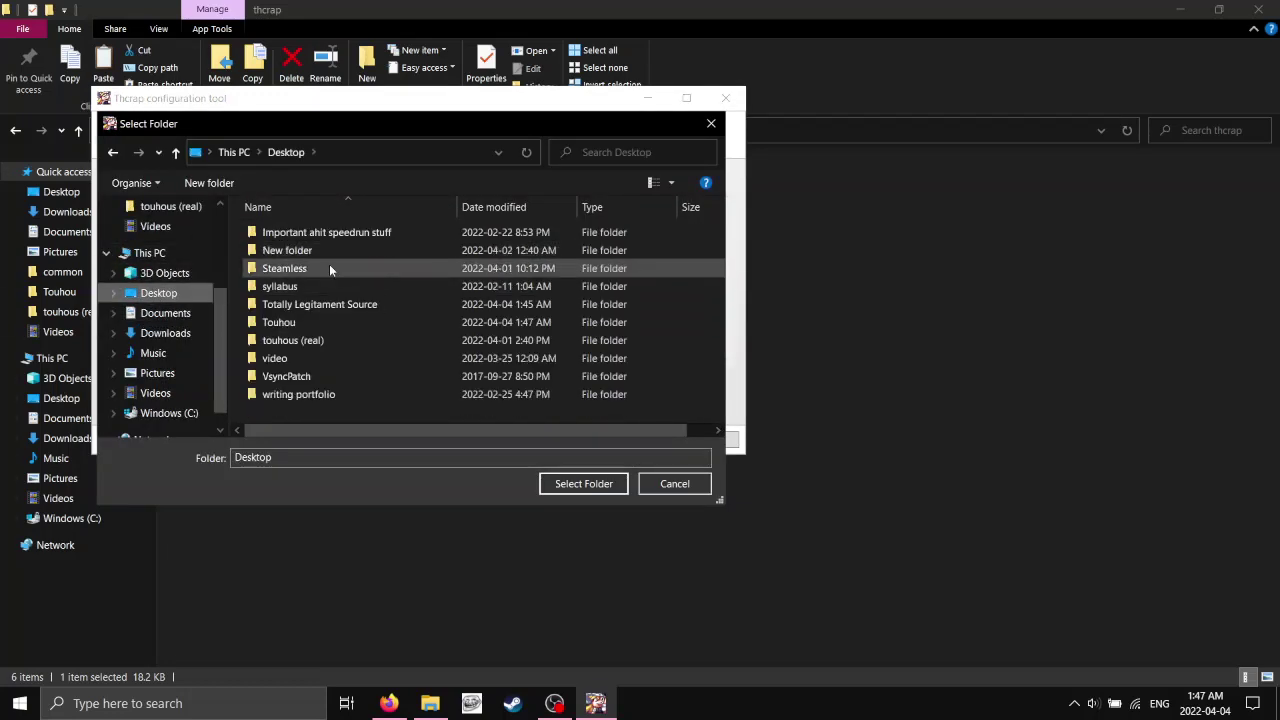
{"action": "left_click", "coordinate": [290, 322]}
{"action": "double_click", "coordinate": [295, 322]}
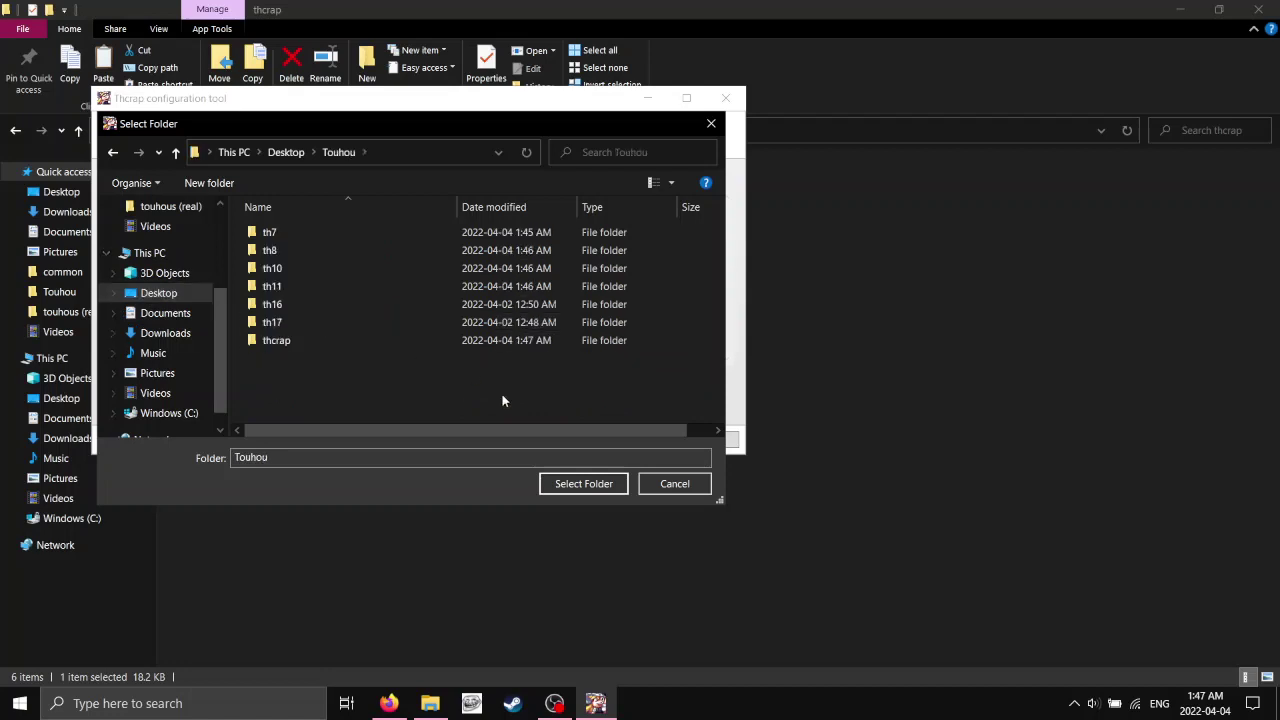
{"action": "left_click", "coordinate": [560, 483]}
{"action": "scroll", "coordinate": [558, 423], "scroll_direction": "down", "scroll_amount": 3}
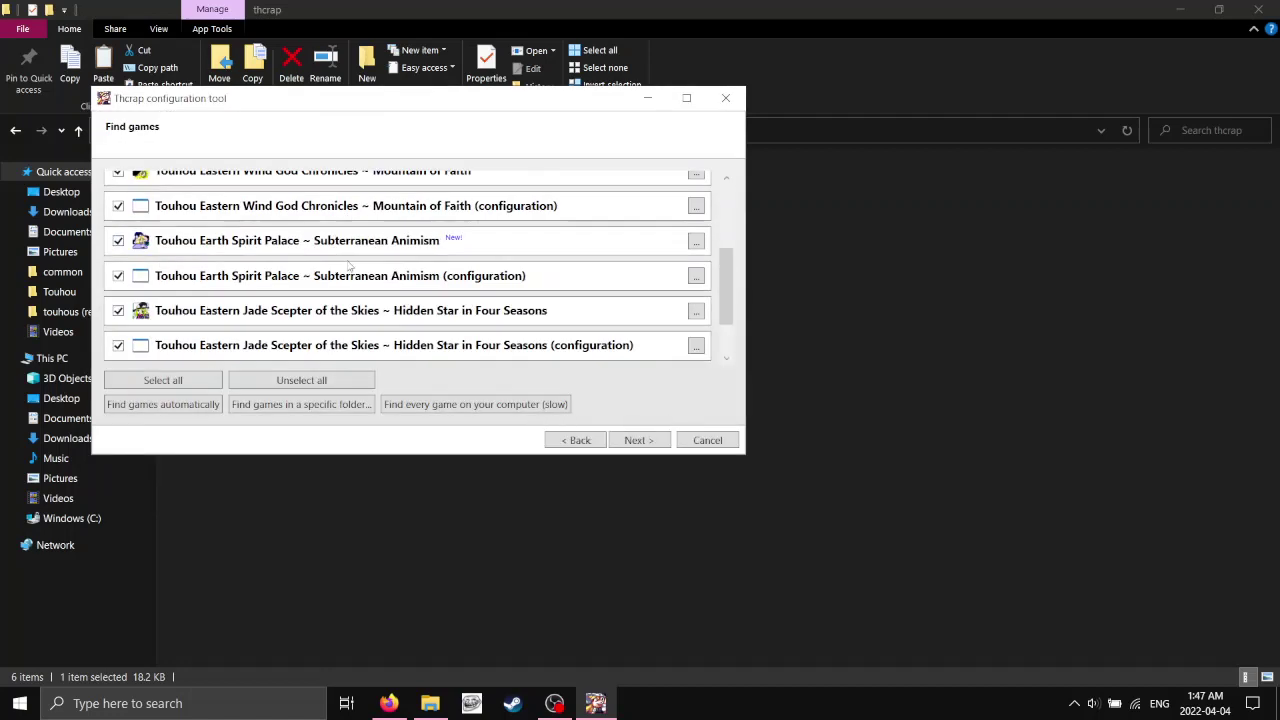
{"action": "scroll", "coordinate": [560, 378], "scroll_direction": "up", "scroll_amount": 3}
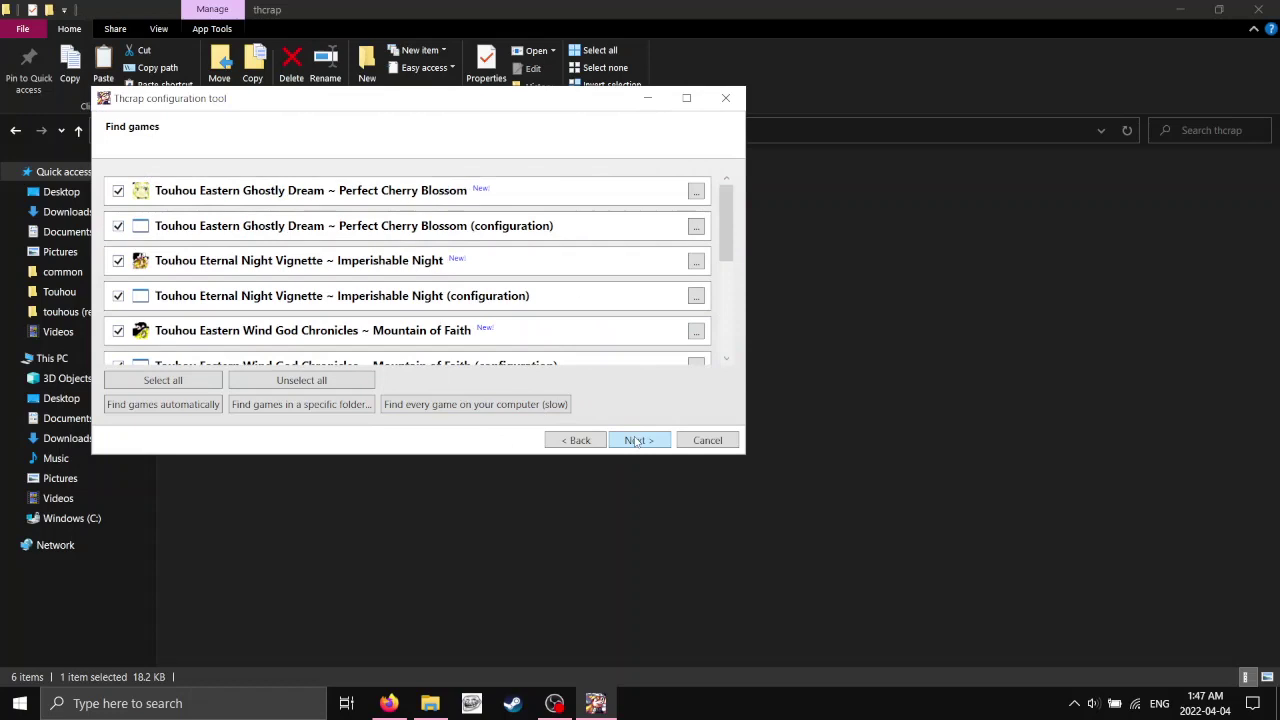
{"action": "left_click", "coordinate": [638, 441]}
Create the shortcuts only in the games' folder, leaving out the desktop, and finish the thcrap configuration.
{"action": "left_click", "coordinate": [137, 200]}
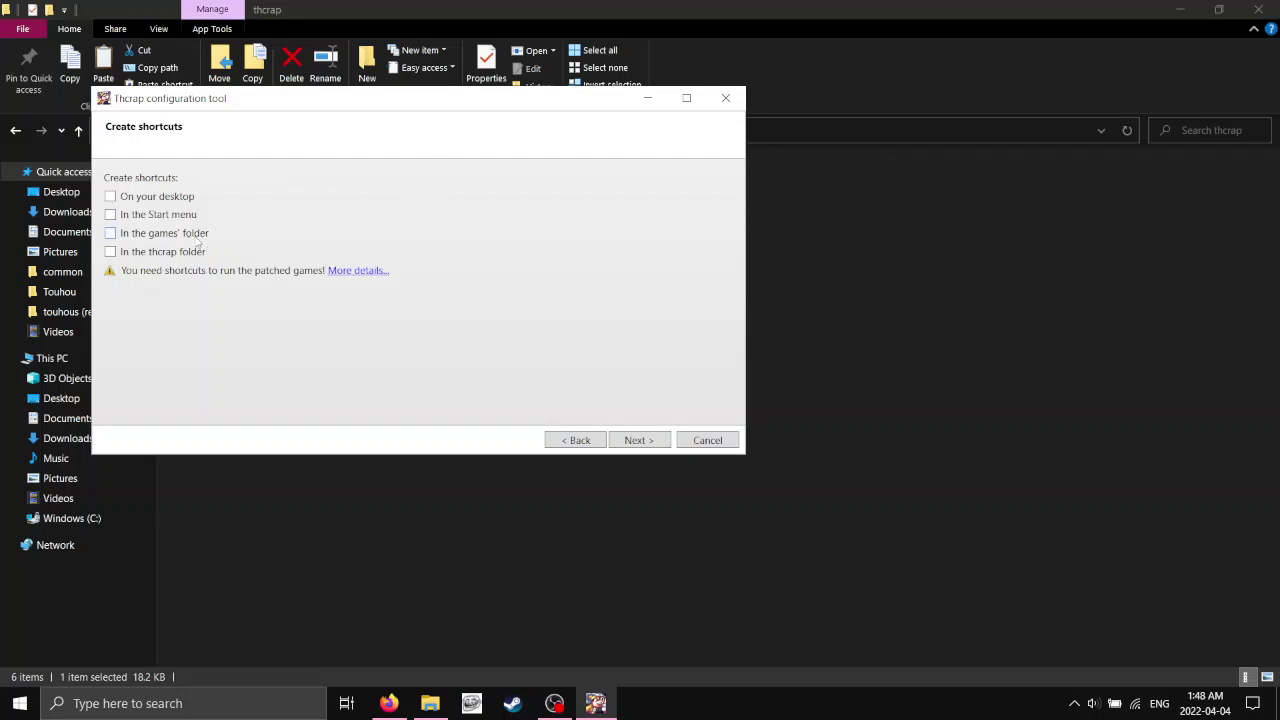
{"action": "left_click", "coordinate": [160, 233]}
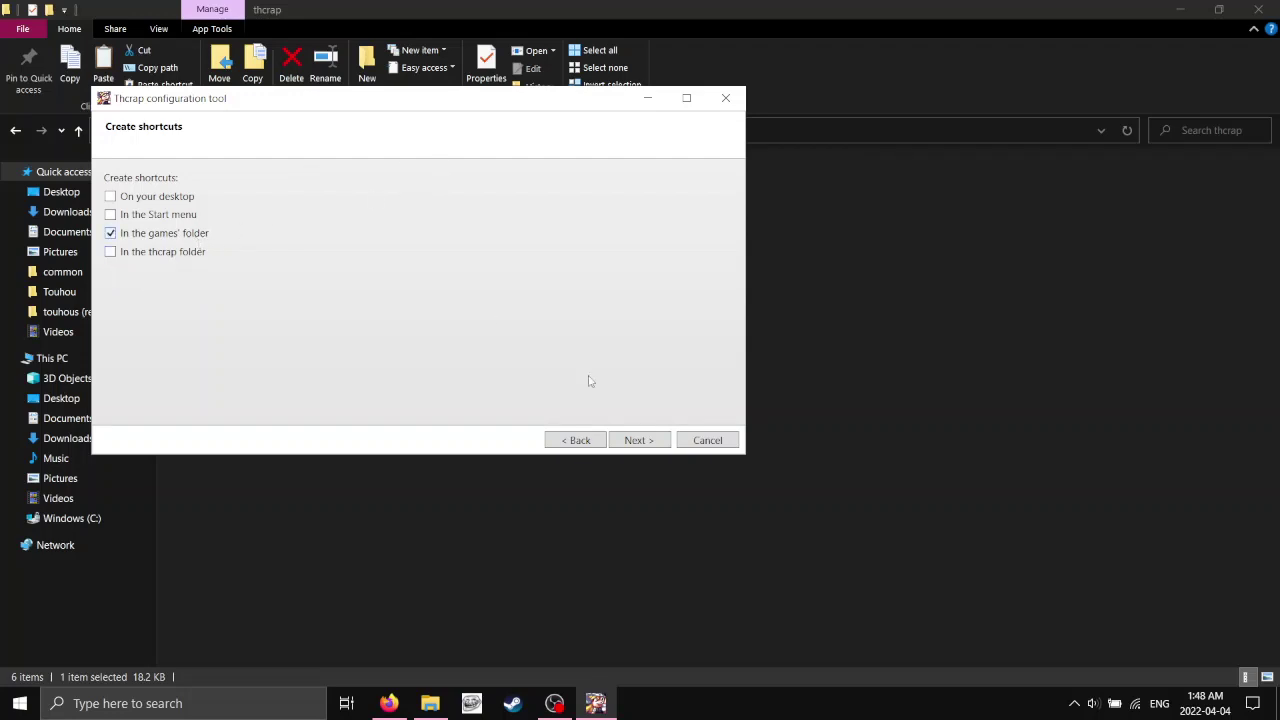
{"action": "left_click", "coordinate": [632, 441]}
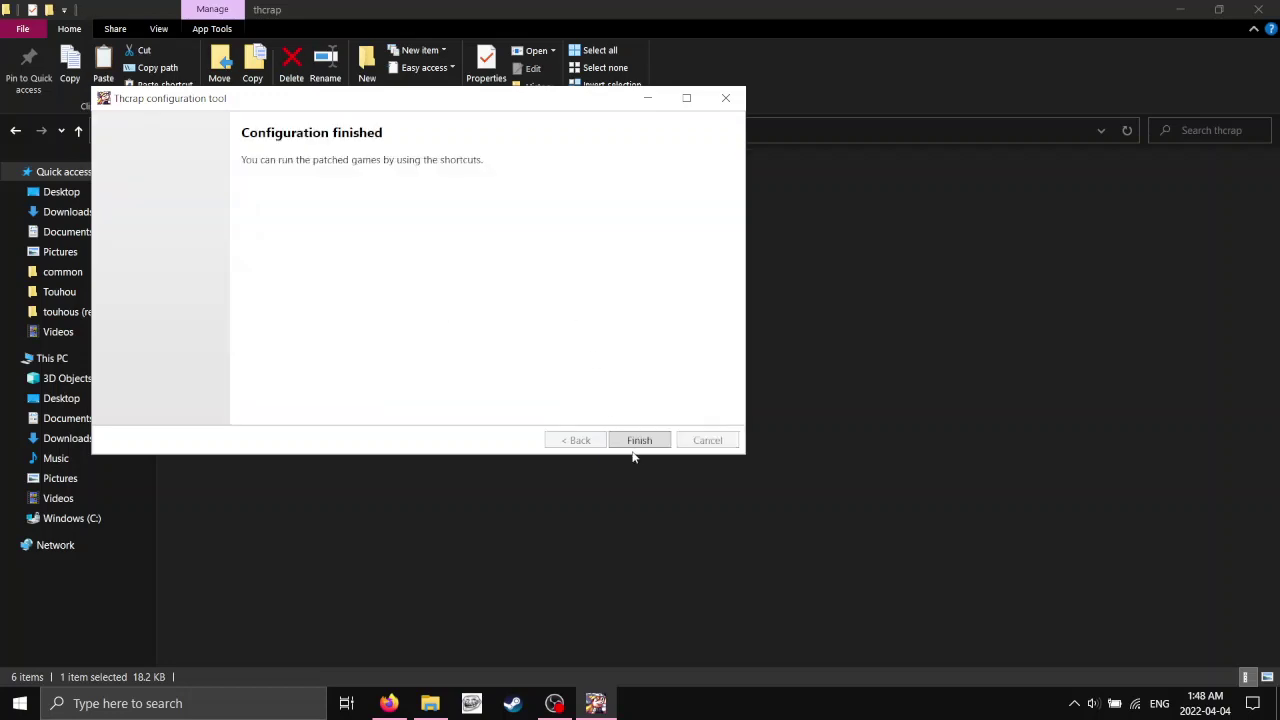
{"action": "left_click", "coordinate": [644, 446]}
Open games.js from the config folder inside Touhou's thcrap folder for editing, and close it again.
{"action": "left_click", "coordinate": [137, 130]}
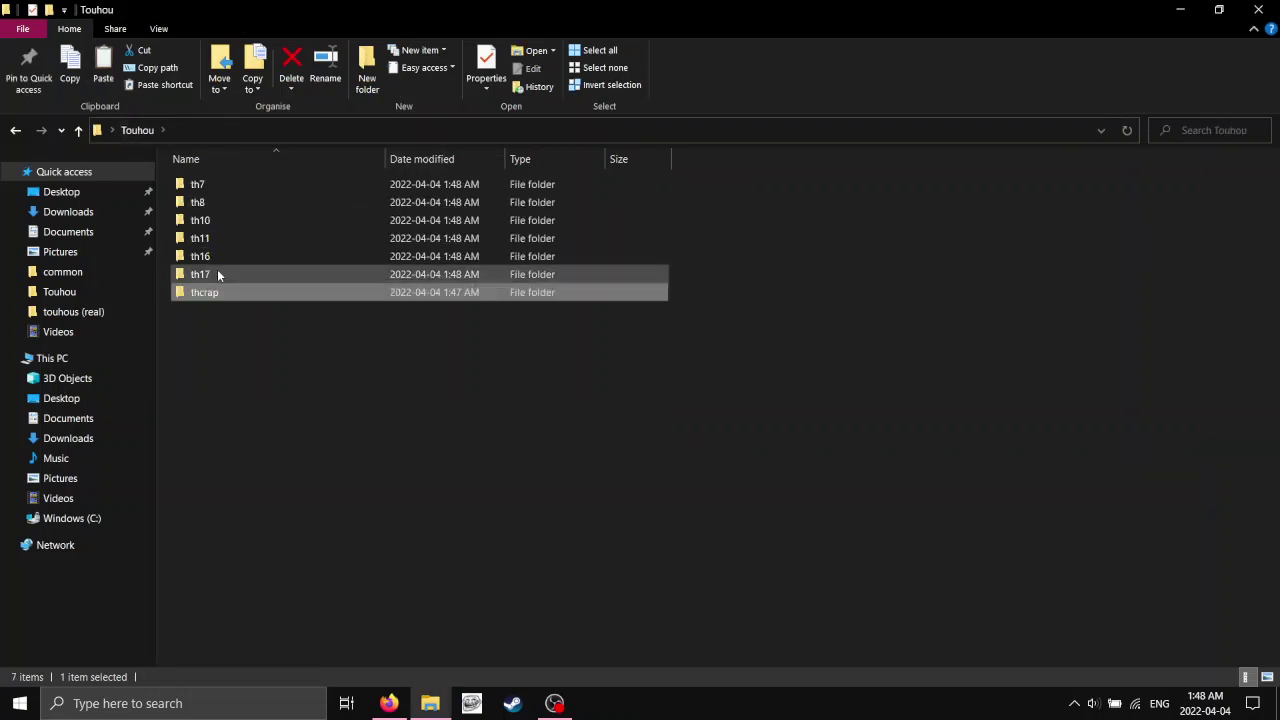
{"action": "double_click", "coordinate": [243, 293]}
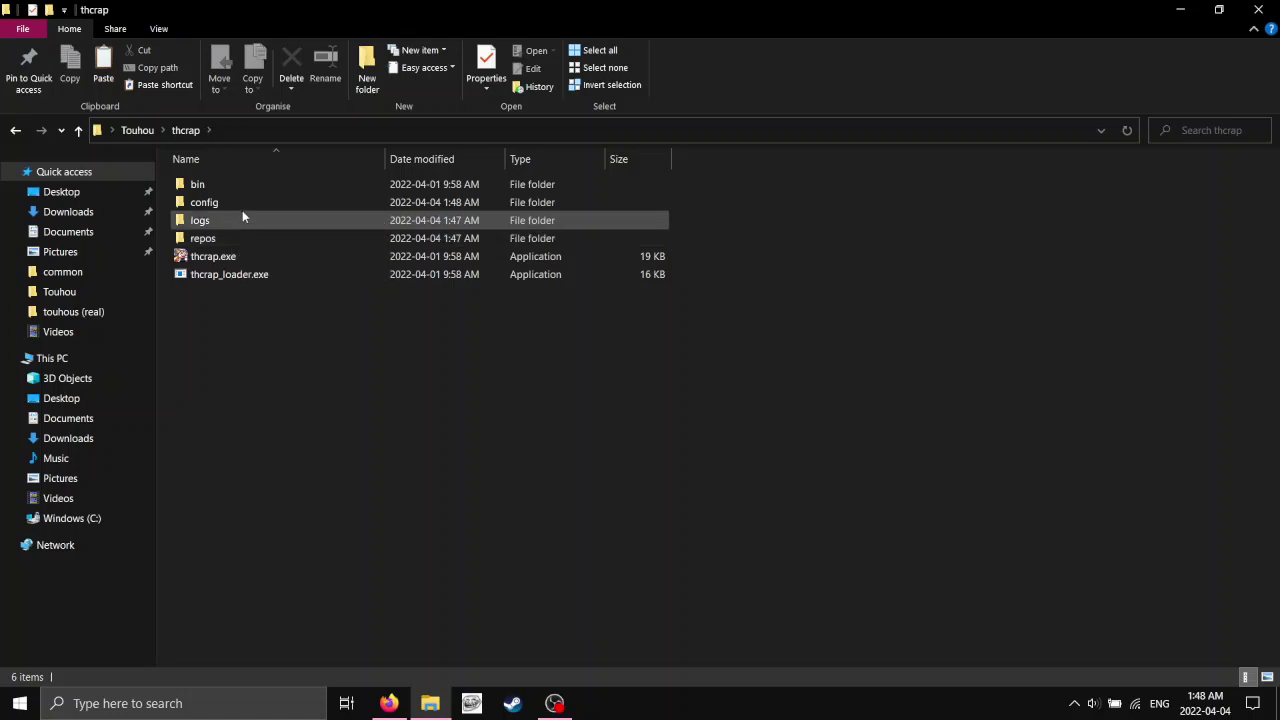
{"action": "left_click", "coordinate": [249, 209]}
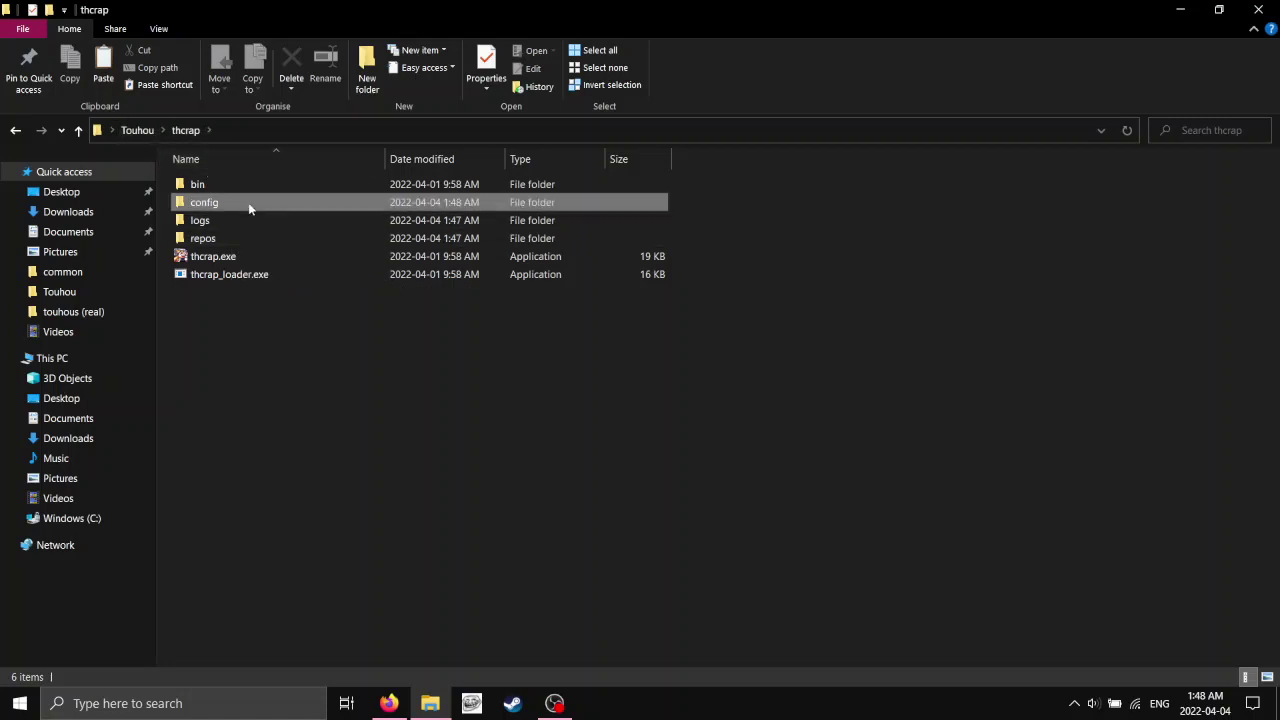
{"action": "double_click", "coordinate": [249, 209]}
{"action": "left_click", "coordinate": [230, 222]}
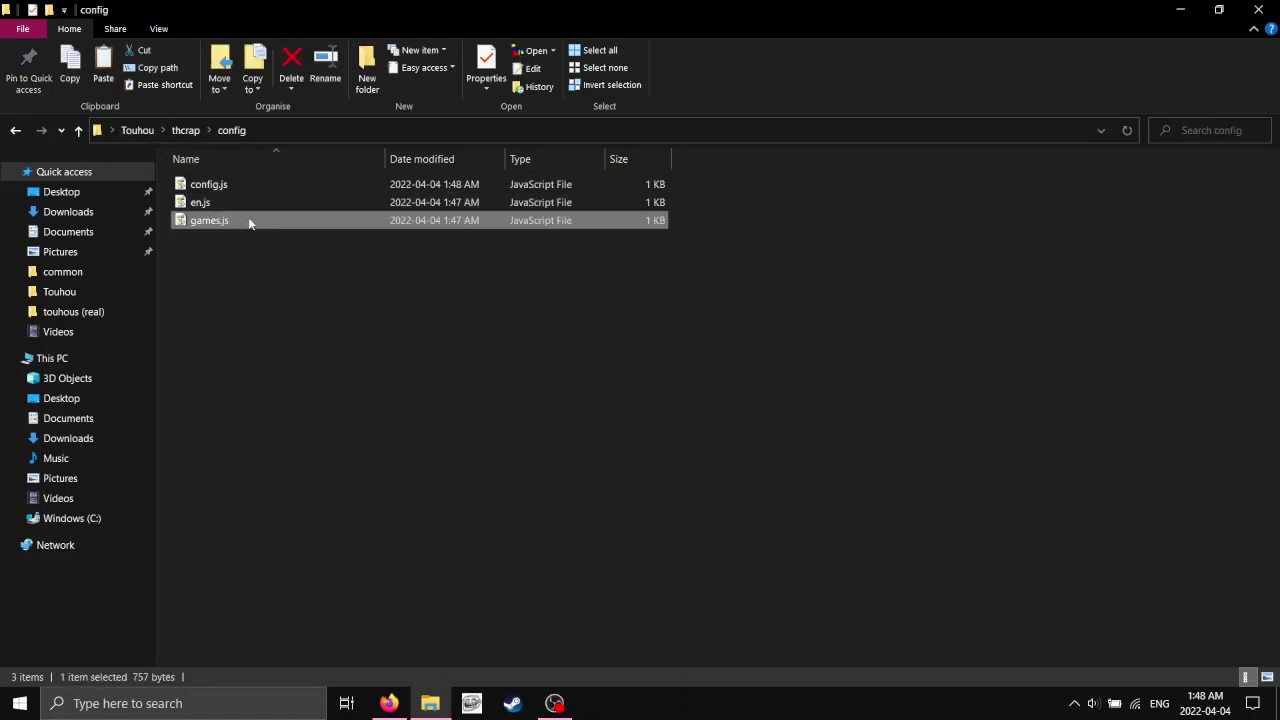
{"action": "right_click", "coordinate": [290, 226]}
{"action": "right_click", "coordinate": [260, 217]}
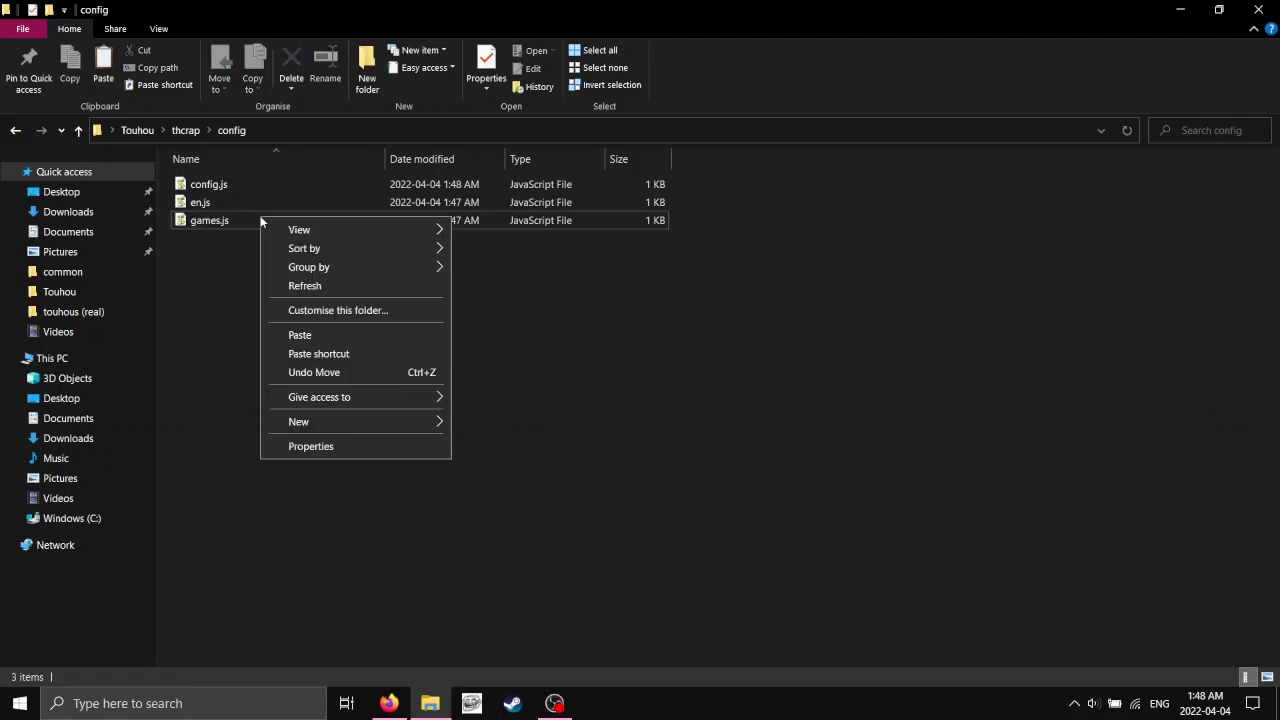
{"action": "right_click", "coordinate": [235, 222]}
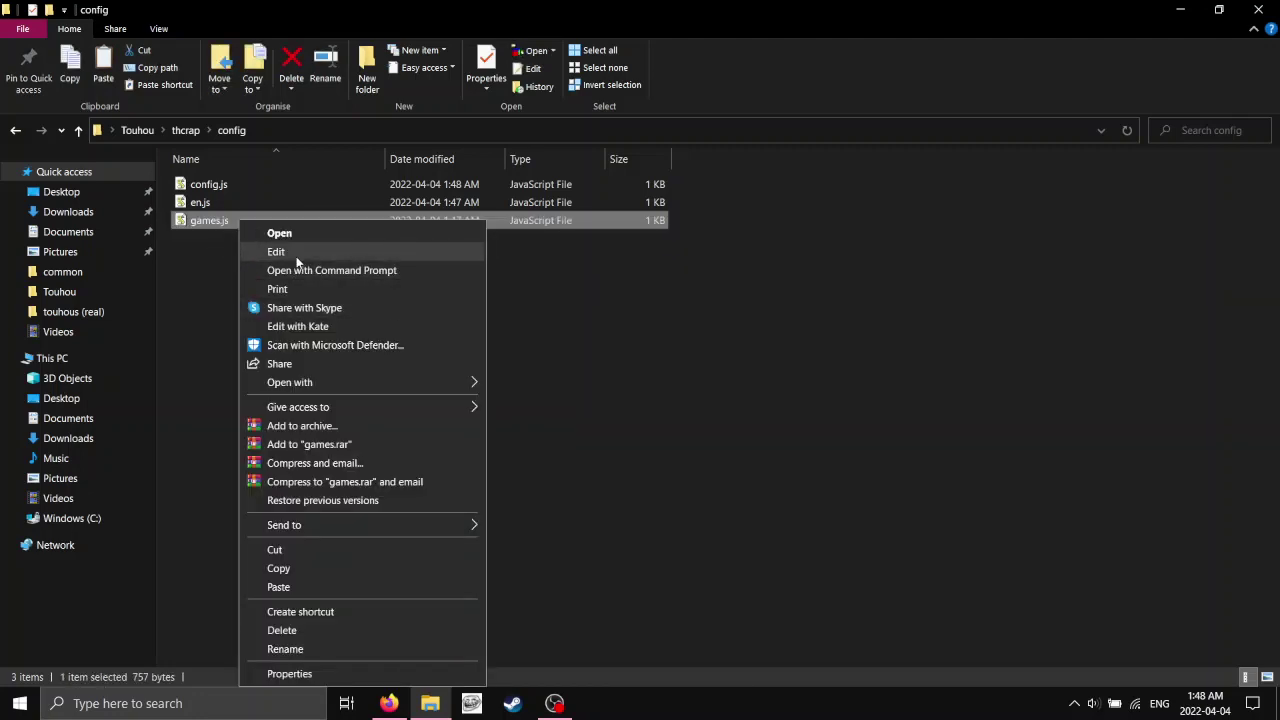
{"action": "left_click", "coordinate": [276, 252]}
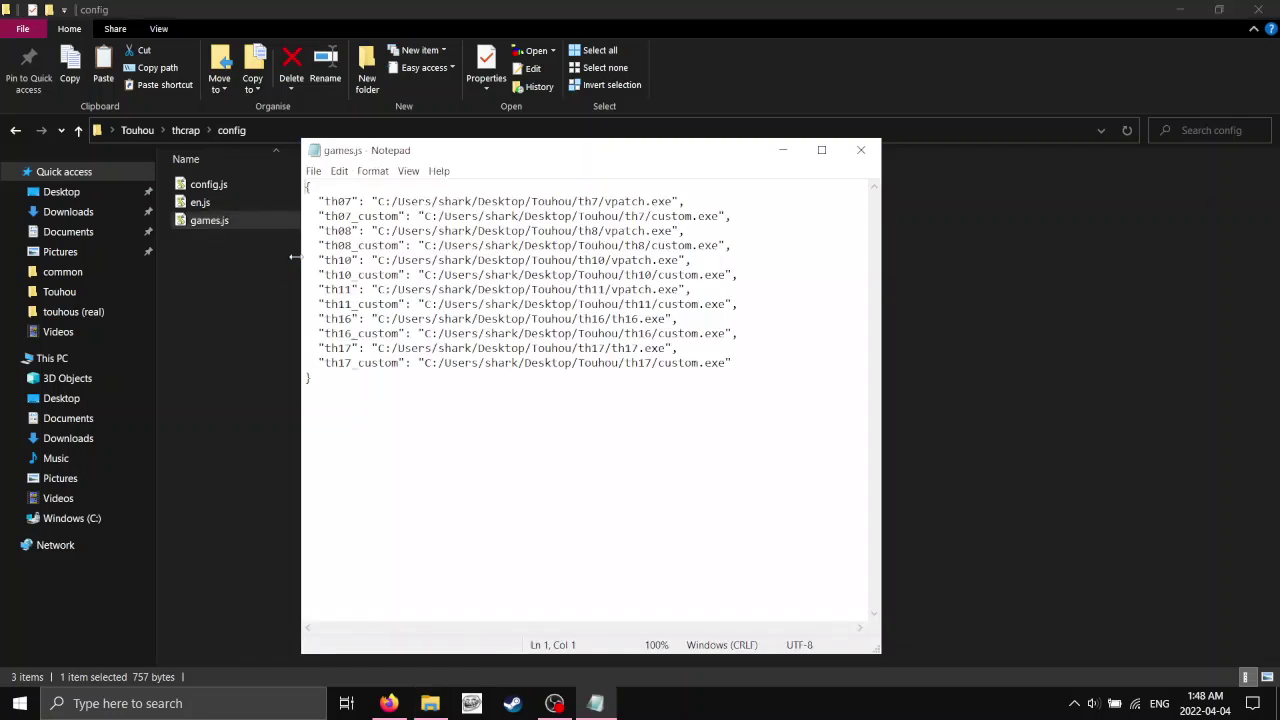
{"action": "left_click", "coordinate": [860, 150]}
Open games.js with Notepad, check the executable paths of the th07 and th07_custom entries, and close the file.
{"action": "right_click", "coordinate": [320, 218]}
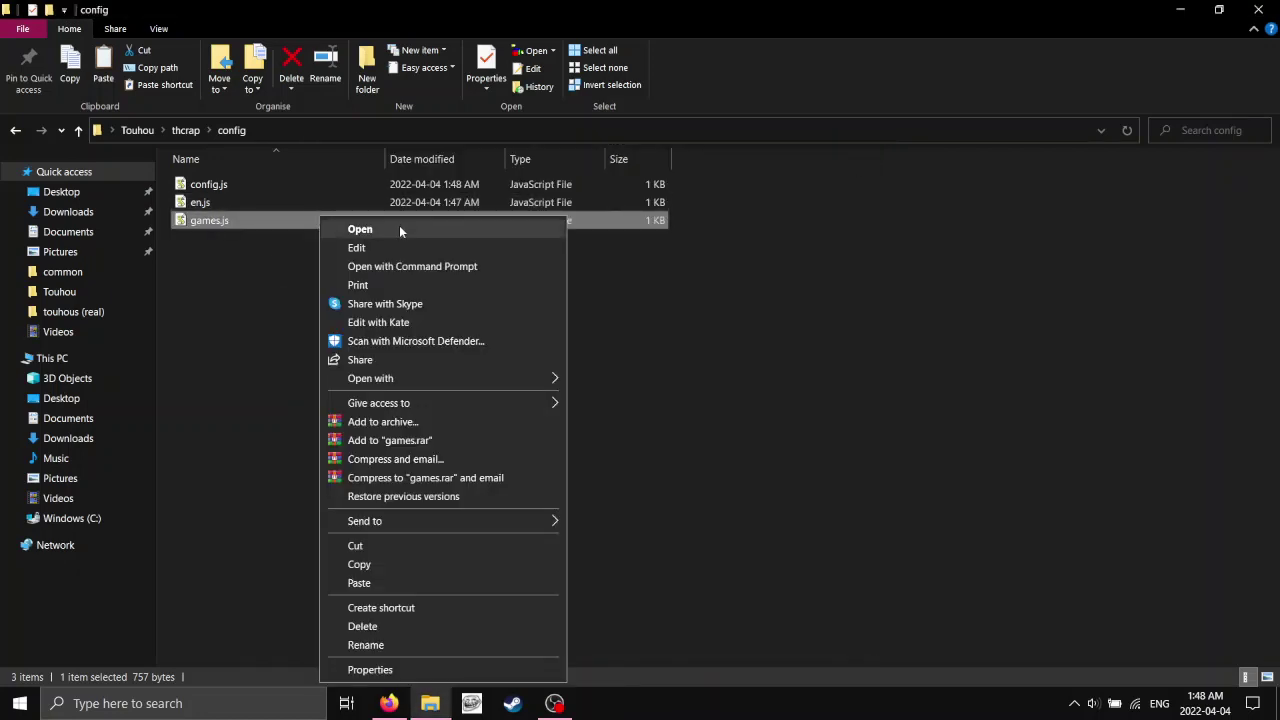
{"action": "mouse_move", "coordinate": [551, 381]}
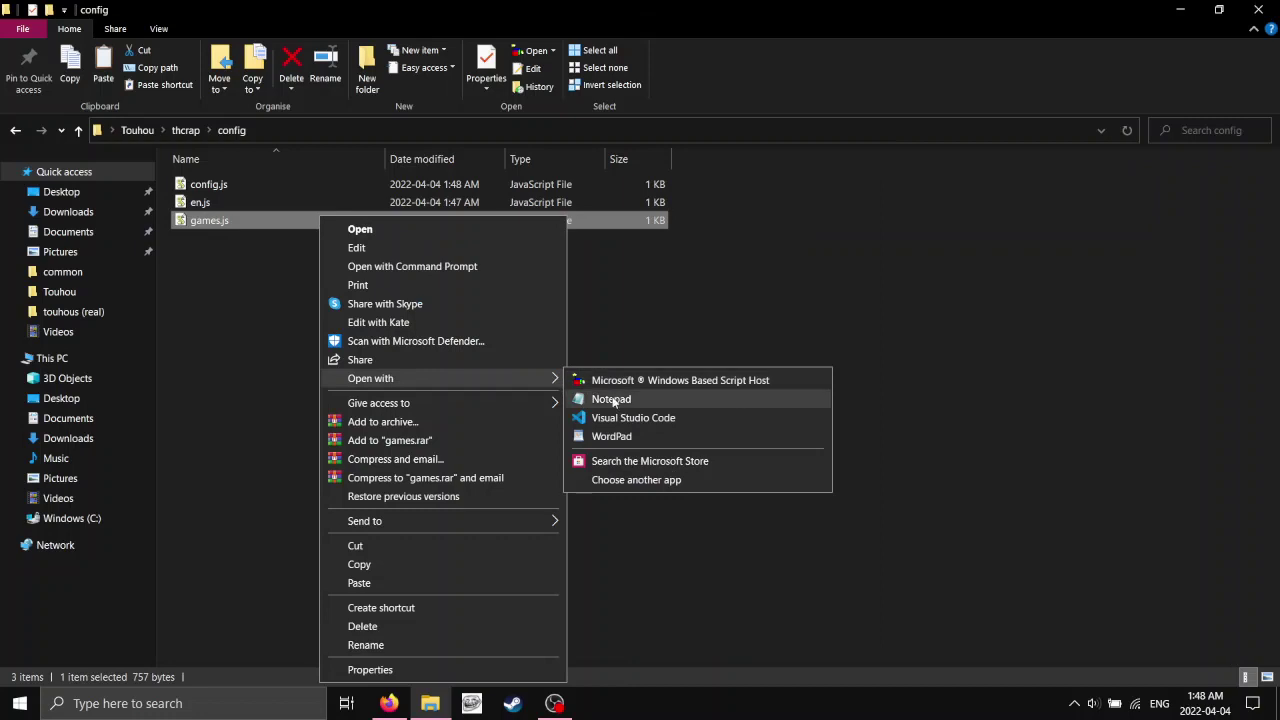
{"action": "left_click", "coordinate": [612, 400]}
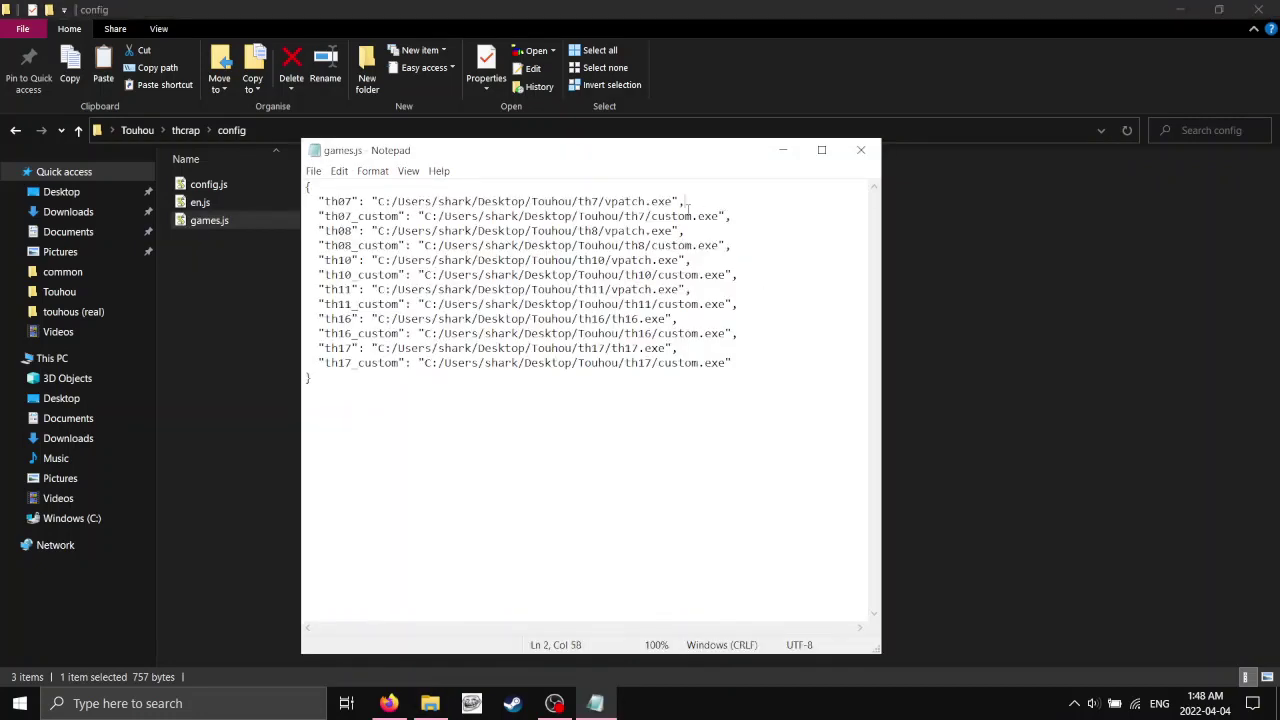
{"action": "left_click_drag", "start_coordinate": [318, 201], "coordinate": [358, 201]}
{"action": "left_click", "coordinate": [346, 202]}
{"action": "left_click_drag", "start_coordinate": [602, 201], "coordinate": [672, 201]}
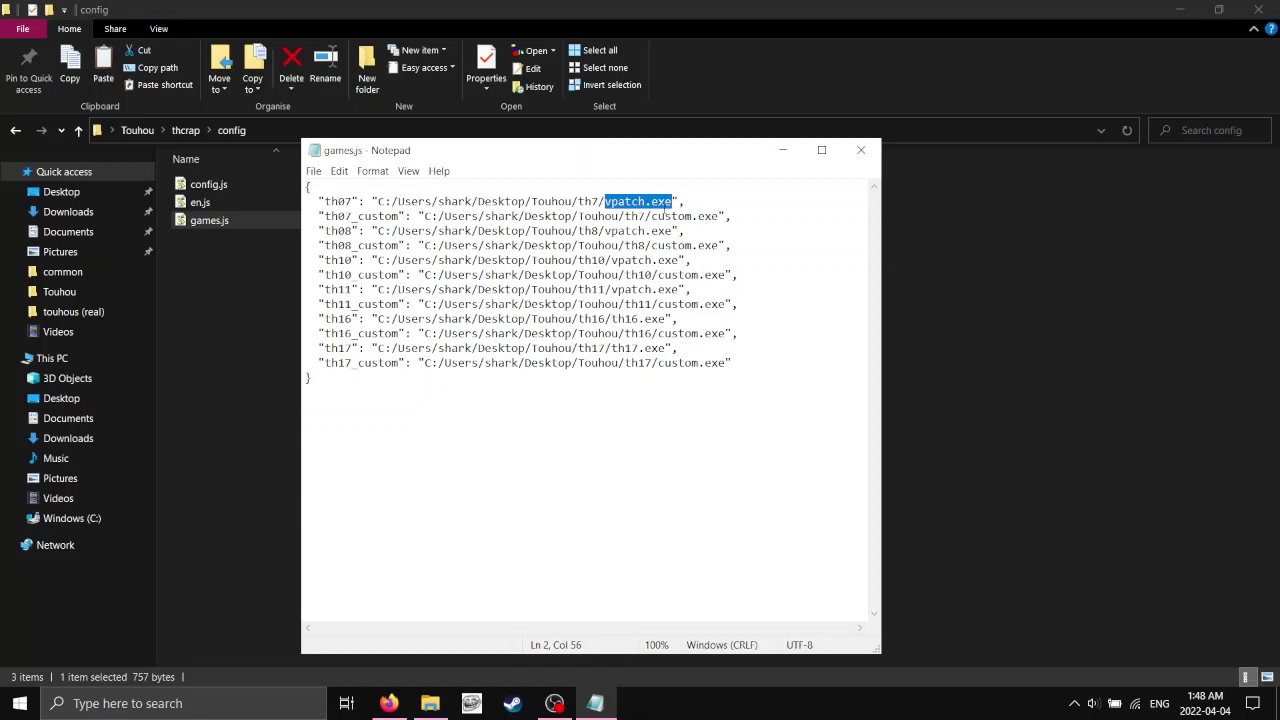
{"action": "key", "text": "Down"}
{"action": "key", "text": "Down"}
{"action": "mouse_move", "coordinate": [319, 216]}
{"action": "left_mouse_down"}
{"action": "mouse_move", "coordinate": [688, 231]}
{"action": "mouse_move", "coordinate": [735, 216]}
{"action": "mouse_move", "coordinate": [326, 203]}
{"action": "mouse_move", "coordinate": [306, 216]}
{"action": "left_mouse_up"}
{"action": "left_click", "coordinate": [735, 216]}
{"action": "left_click", "coordinate": [861, 150]}
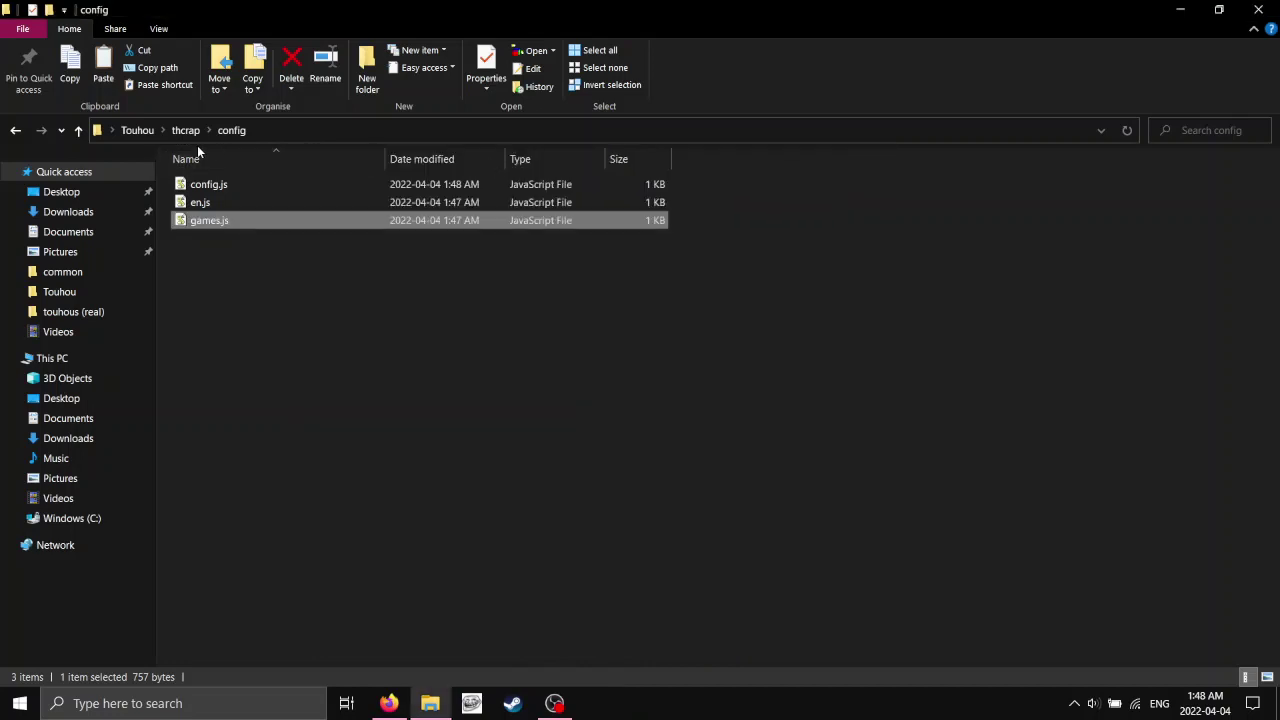
Go back from the config folder to the Touhou folder and open the th10 game folder.
{"action": "left_click", "coordinate": [181, 131]}
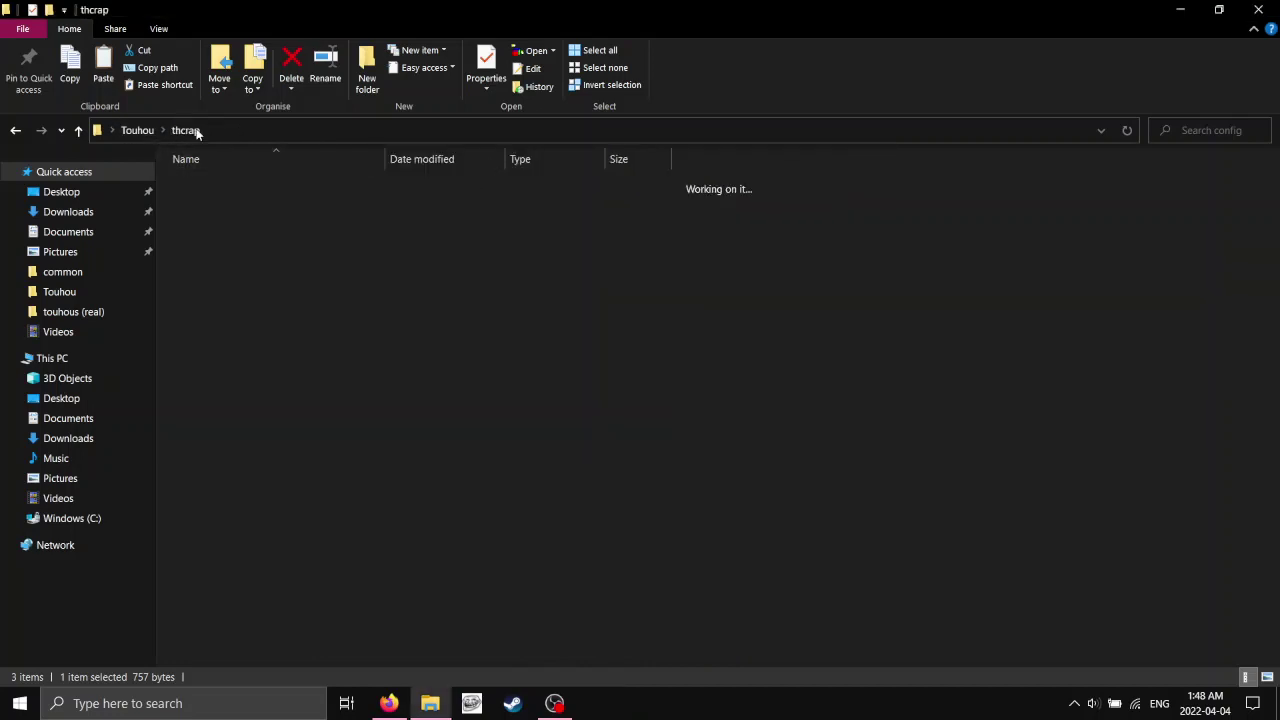
{"action": "left_click", "coordinate": [131, 134]}
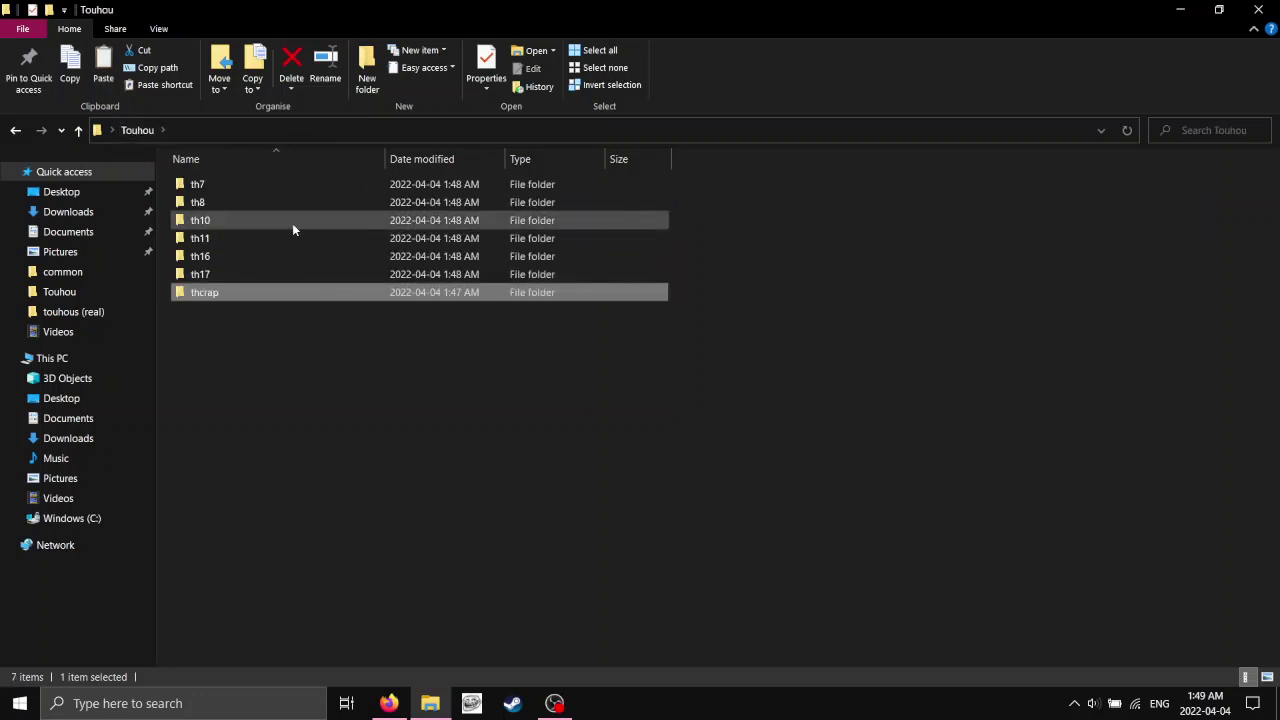
{"action": "double_click", "coordinate": [282, 218]}
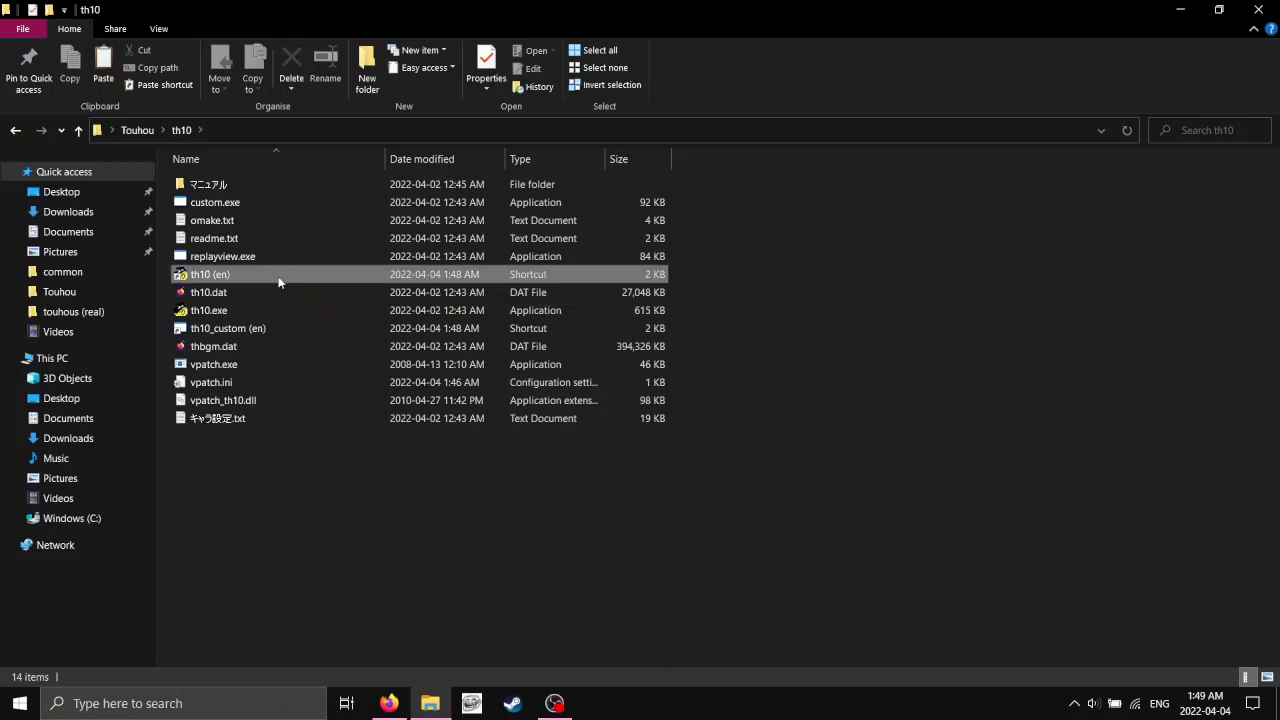
Launch Mountain of Faith with the th10 (en) shortcut and choose full-screen mode.
{"action": "double_click", "coordinate": [278, 282]}
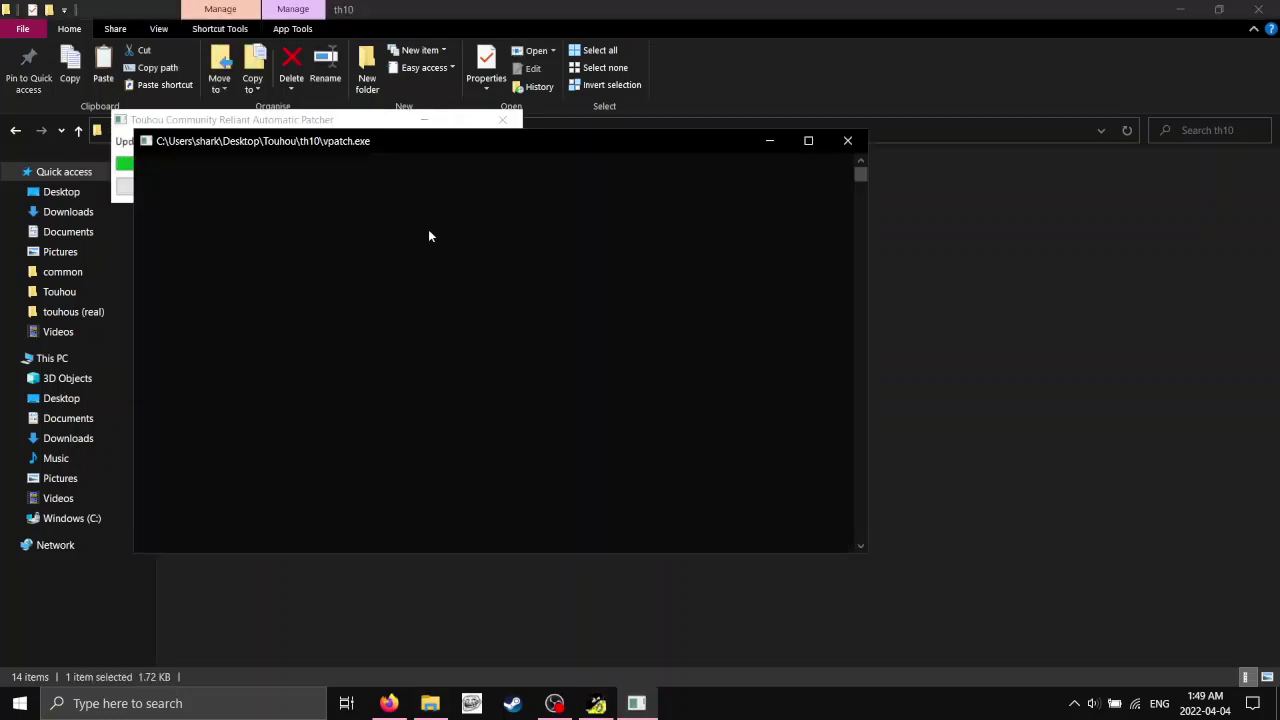
{"action": "left_click", "coordinate": [431, 231]}
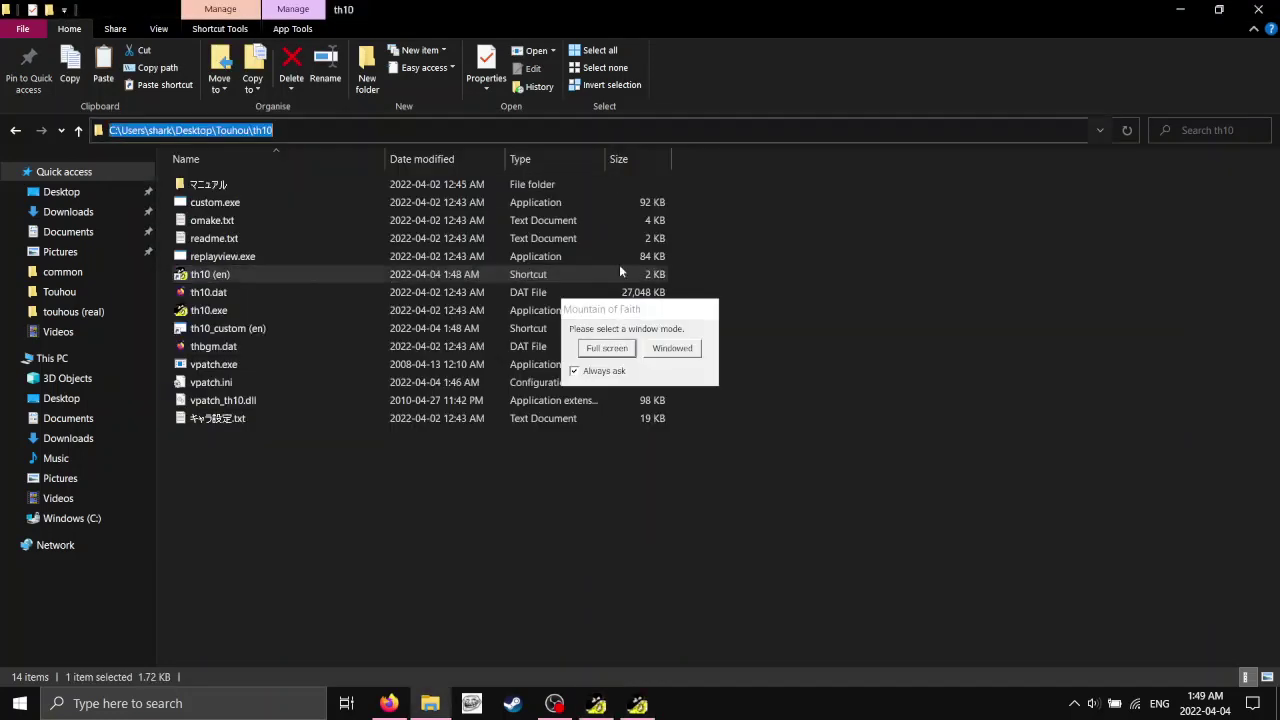
{"action": "left_click", "coordinate": [839, 217]}
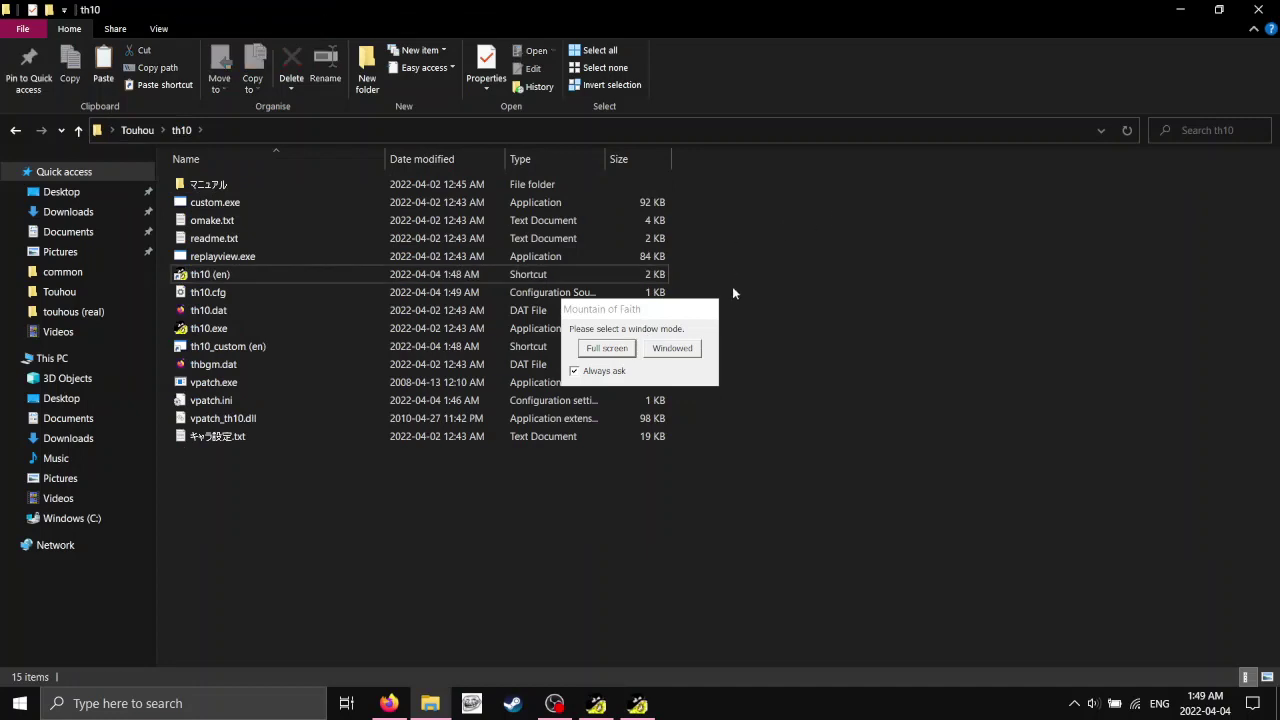
{"action": "left_click", "coordinate": [630, 350]}
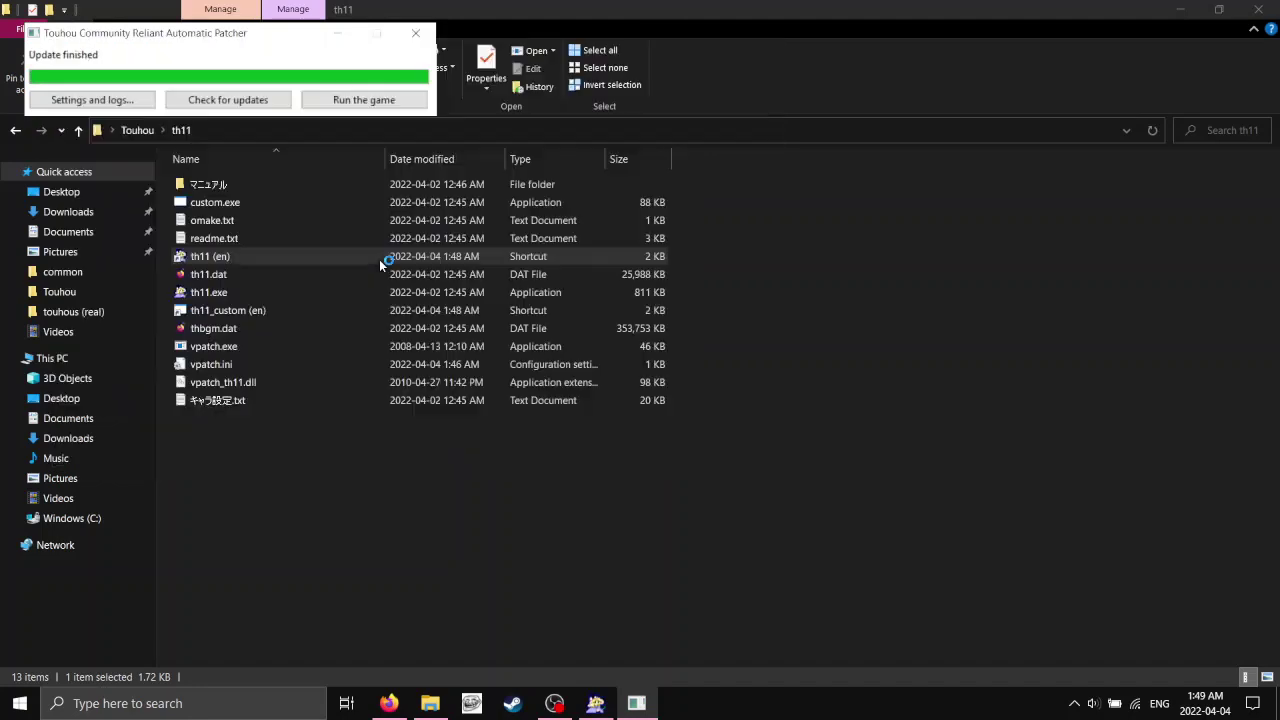
Try to launch th11 through vpatch.exe and the th11 (en) shortcut, and close the thcrap patcher window.
{"action": "left_click", "coordinate": [821, 286]}
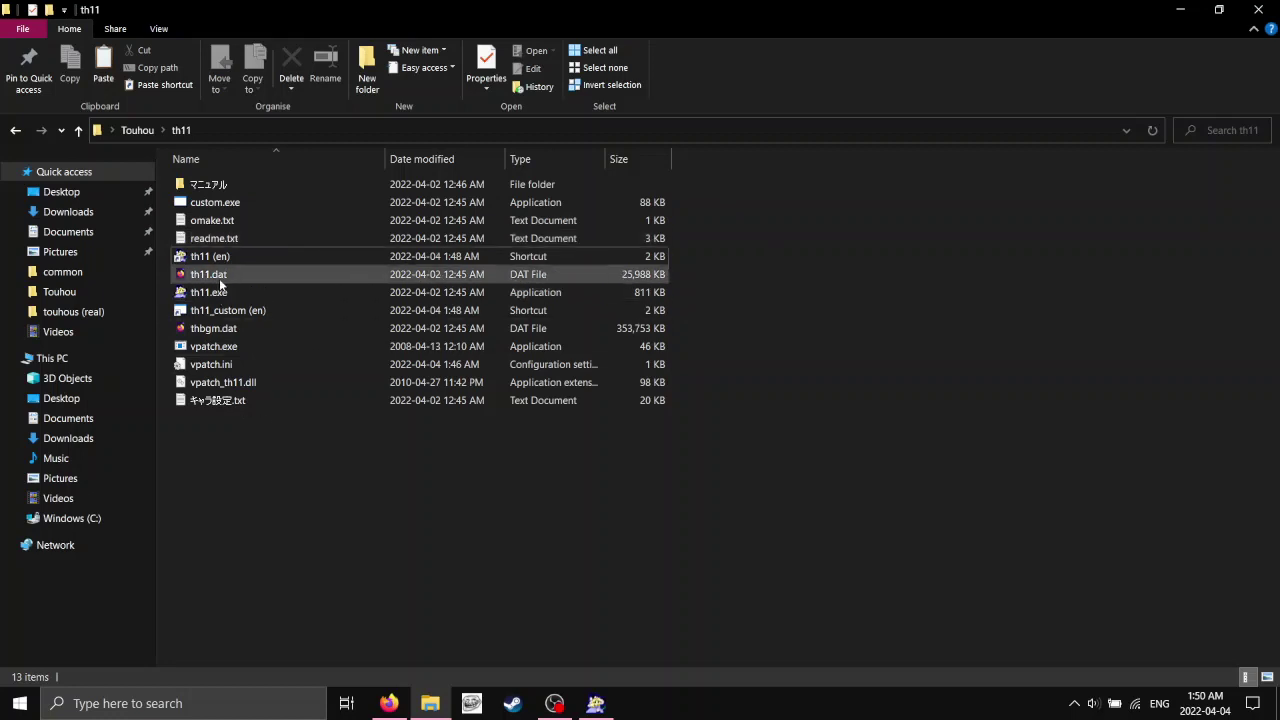
{"action": "double_click", "coordinate": [256, 352]}
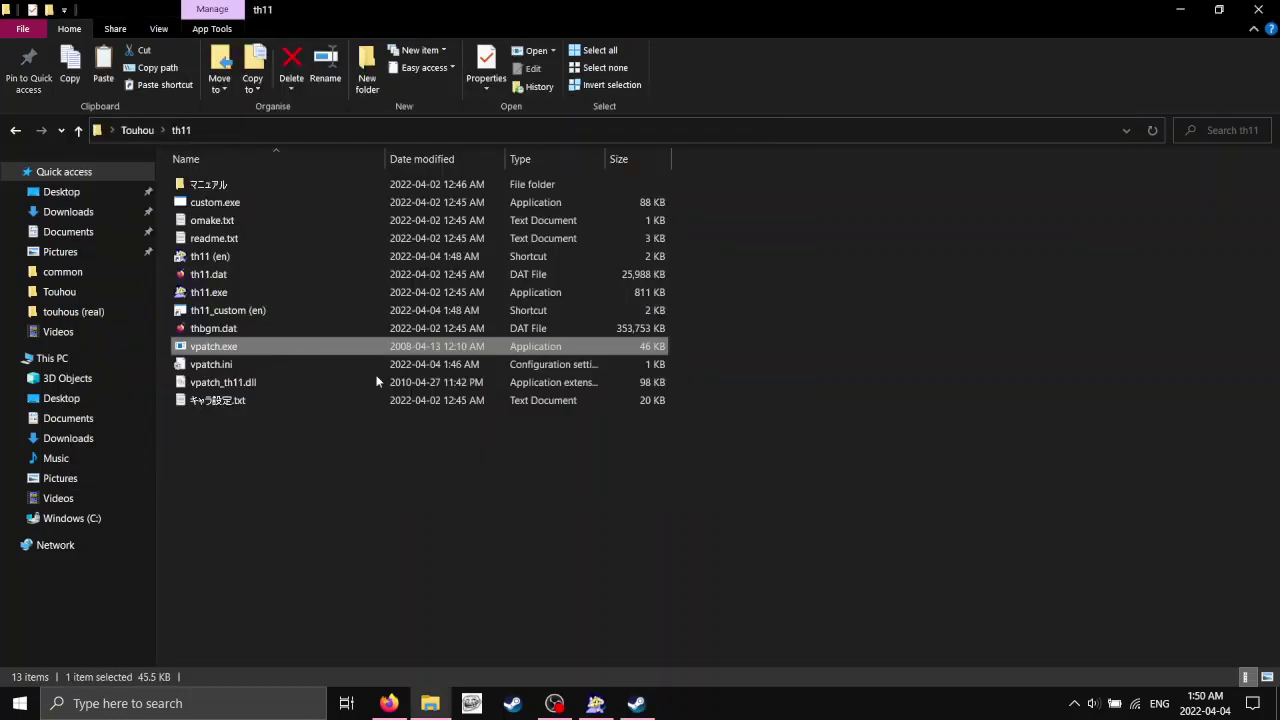
{"action": "left_click", "coordinate": [724, 414]}
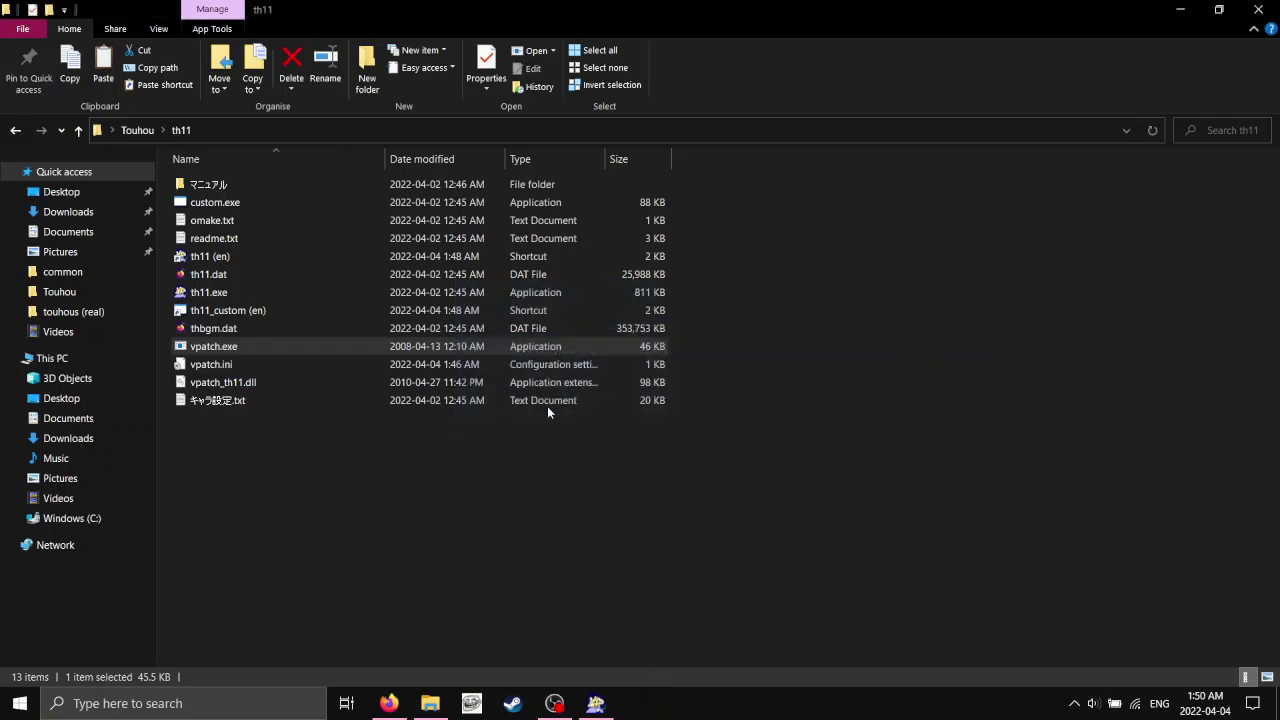
{"action": "left_click", "coordinate": [573, 510]}
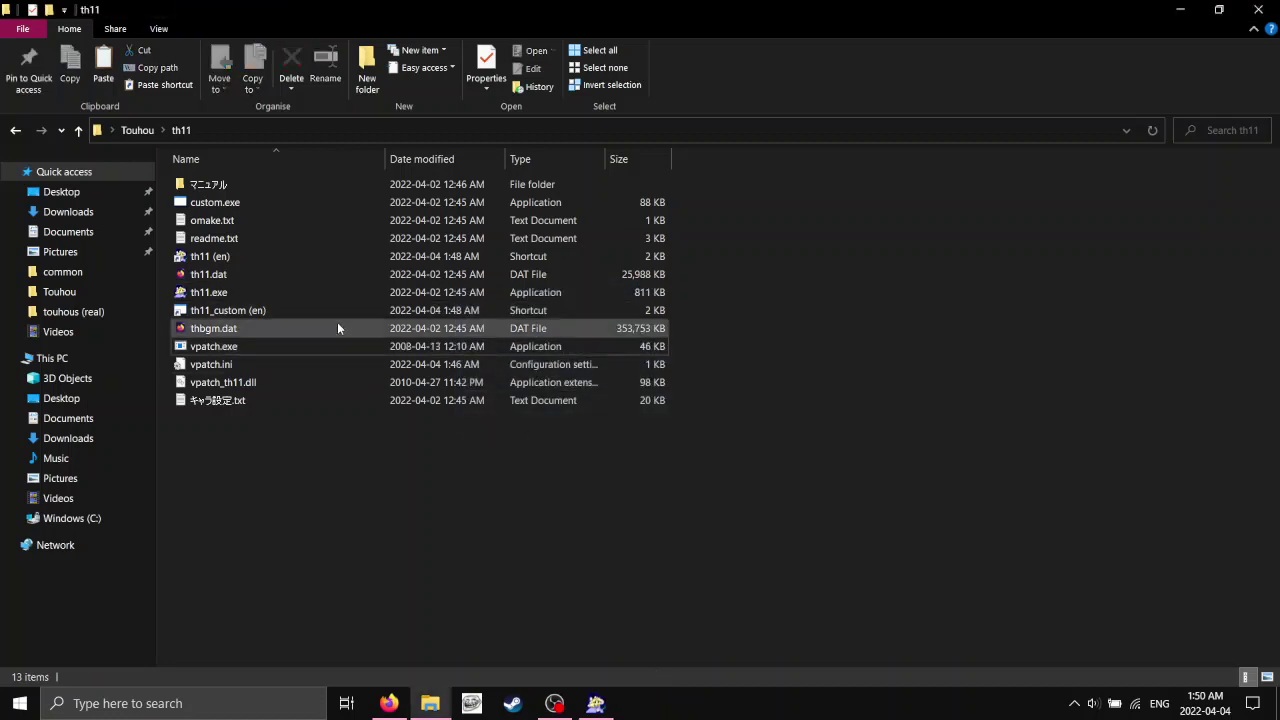
{"action": "double_click", "coordinate": [319, 256]}
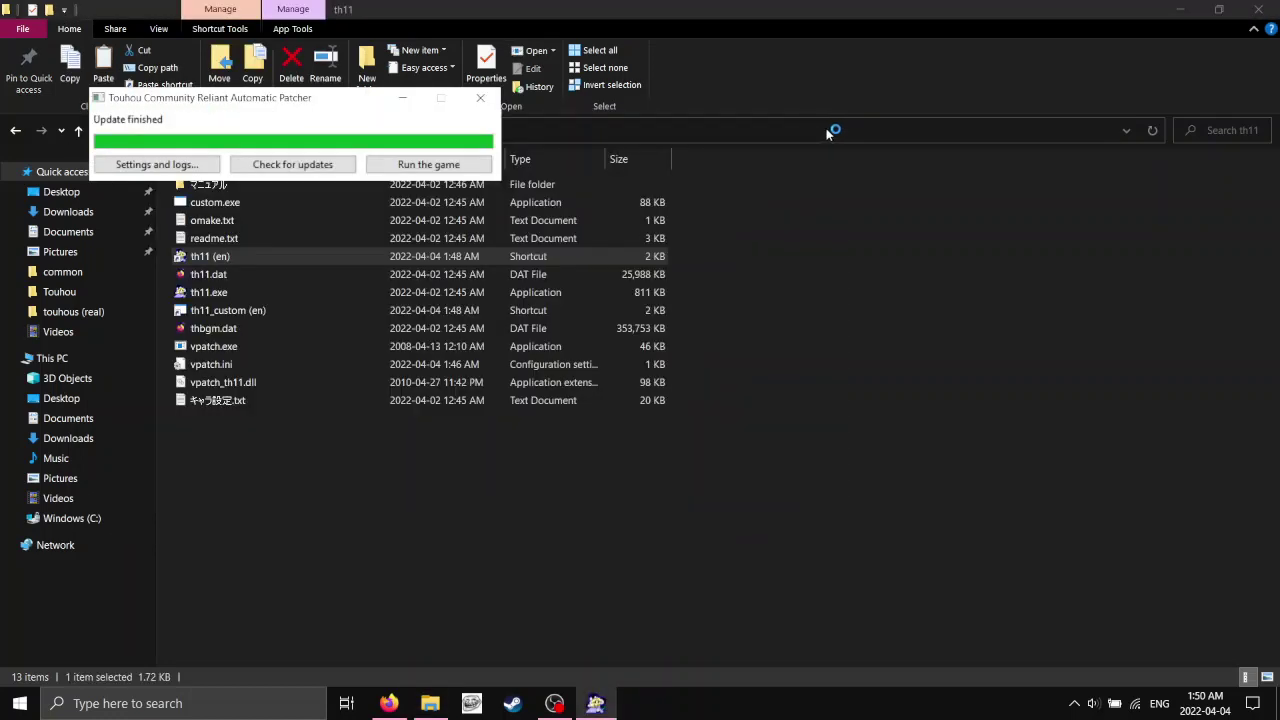
{"action": "left_click", "coordinate": [493, 95]}
{"action": "left_click", "coordinate": [471, 508]}
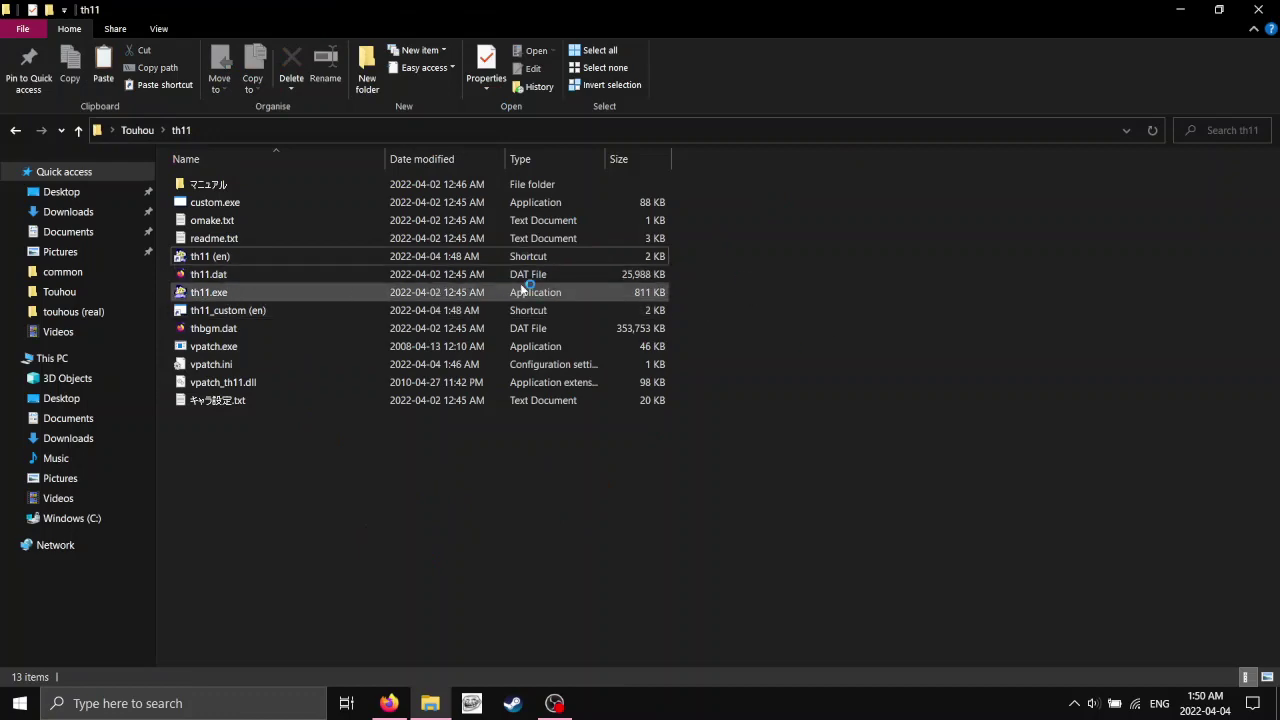
Switch to Firefox, open the Steamless v3.0.0.13 release on GitHub, and look through its notes and downloadable assets.
{"action": "left_click", "coordinate": [398, 700]}
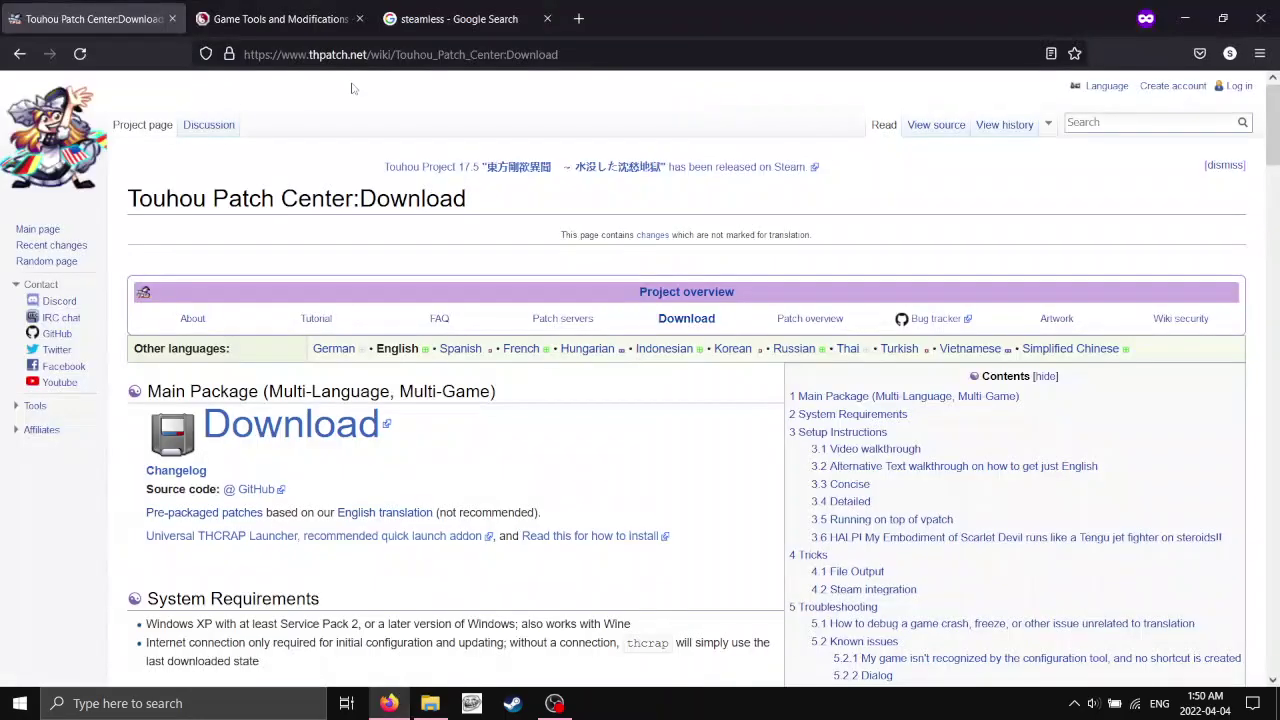
{"action": "left_click", "coordinate": [497, 17]}
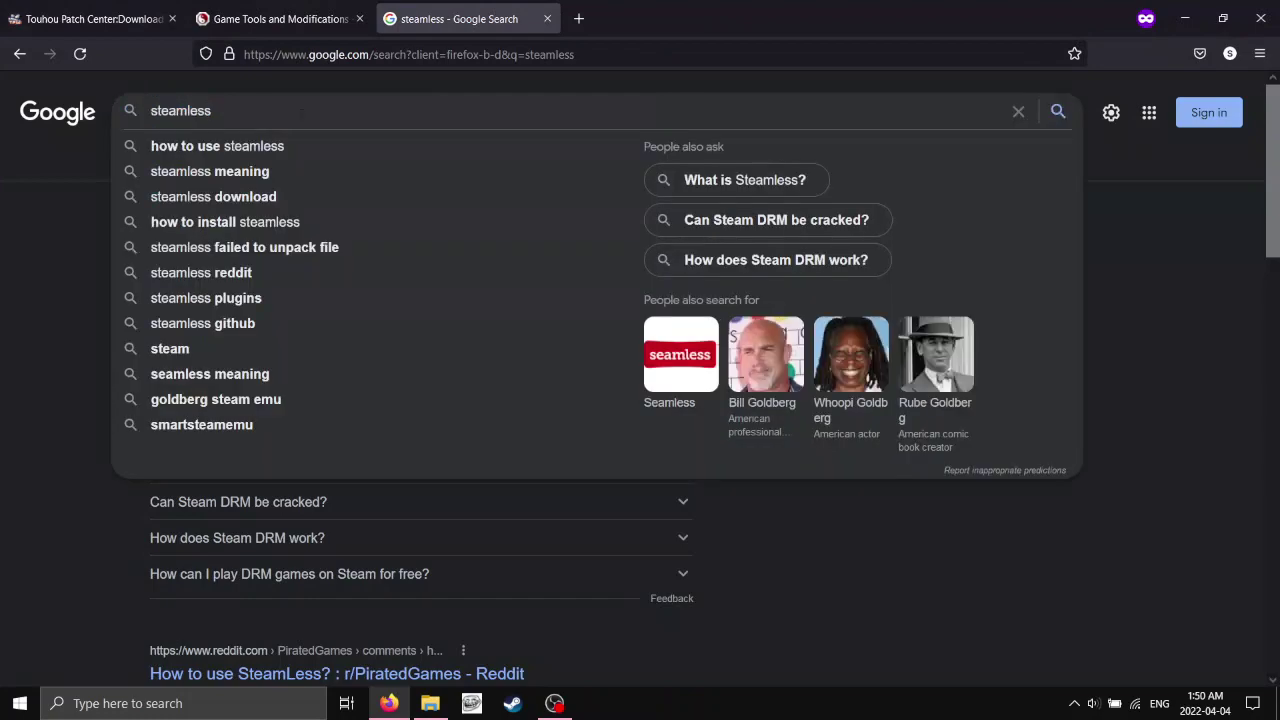
{"action": "left_click", "coordinate": [2, 270]}
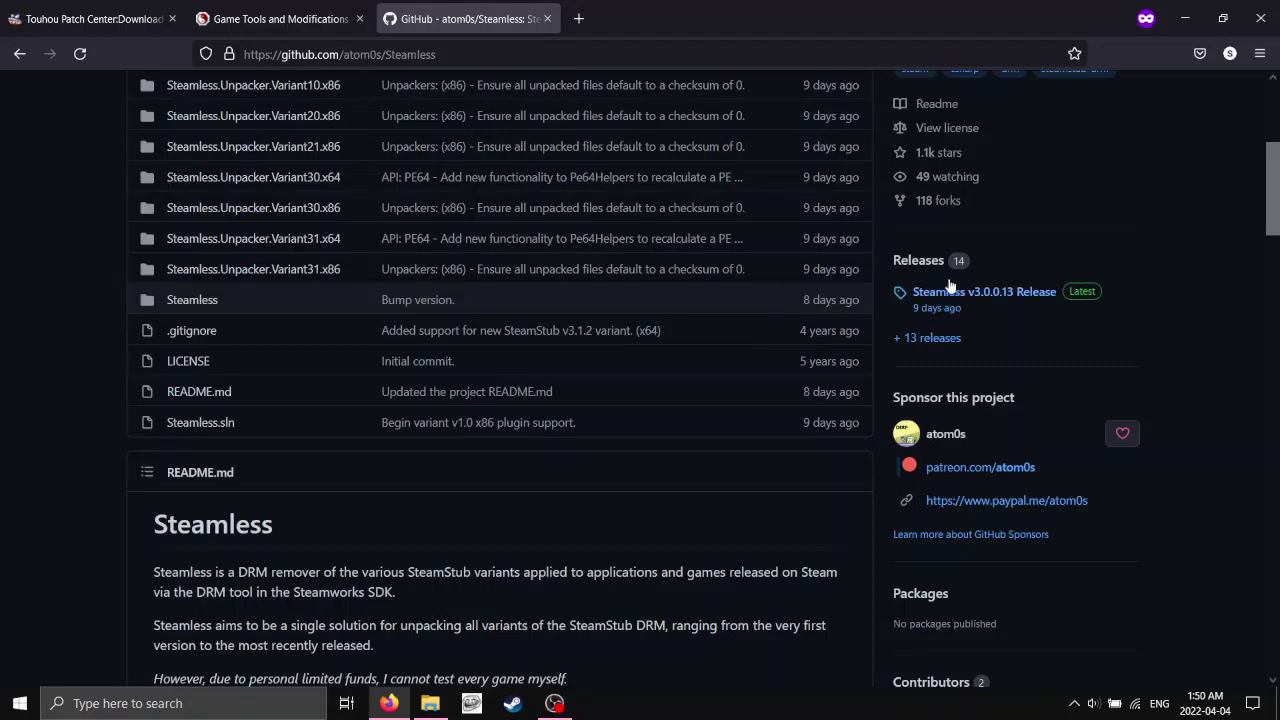
{"action": "left_click", "coordinate": [974, 295]}
{"action": "scroll", "coordinate": [627, 322], "scroll_direction": "down", "scroll_amount": 10}
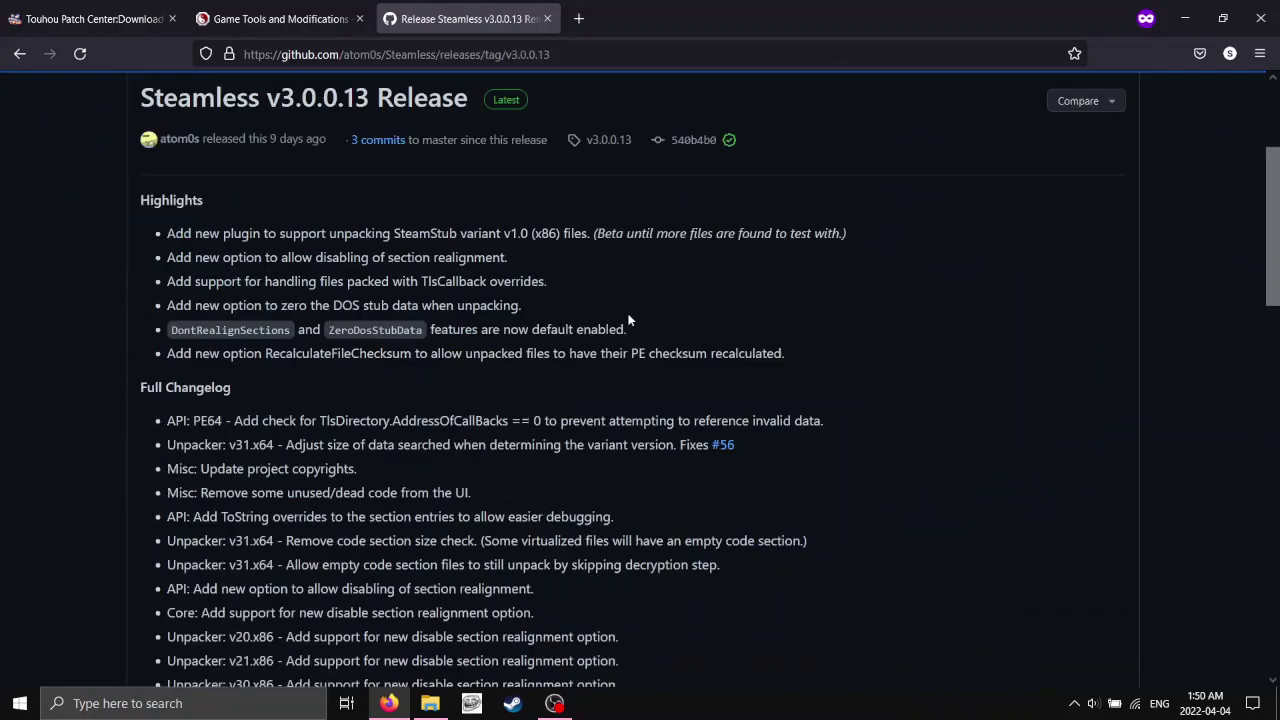
{"action": "scroll", "coordinate": [627, 325], "scroll_direction": "down", "scroll_amount": 10}
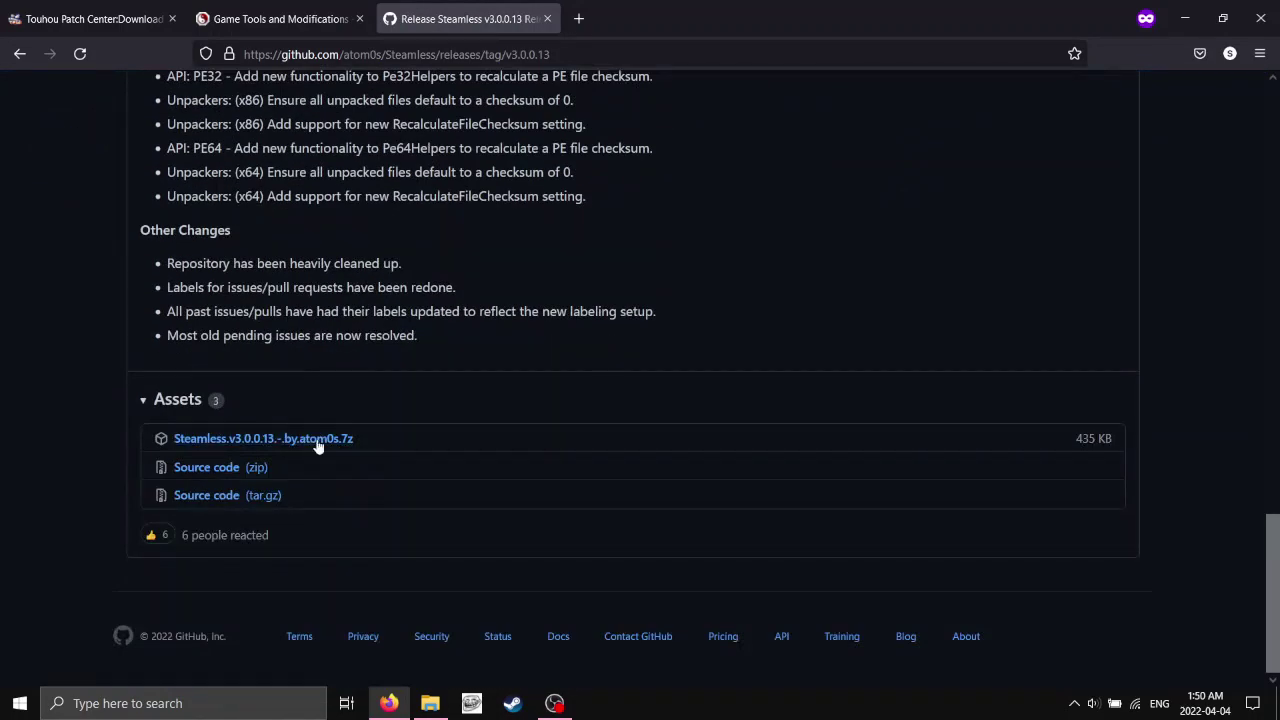
{"action": "scroll", "coordinate": [621, 326], "scroll_direction": "up", "scroll_amount": 20}
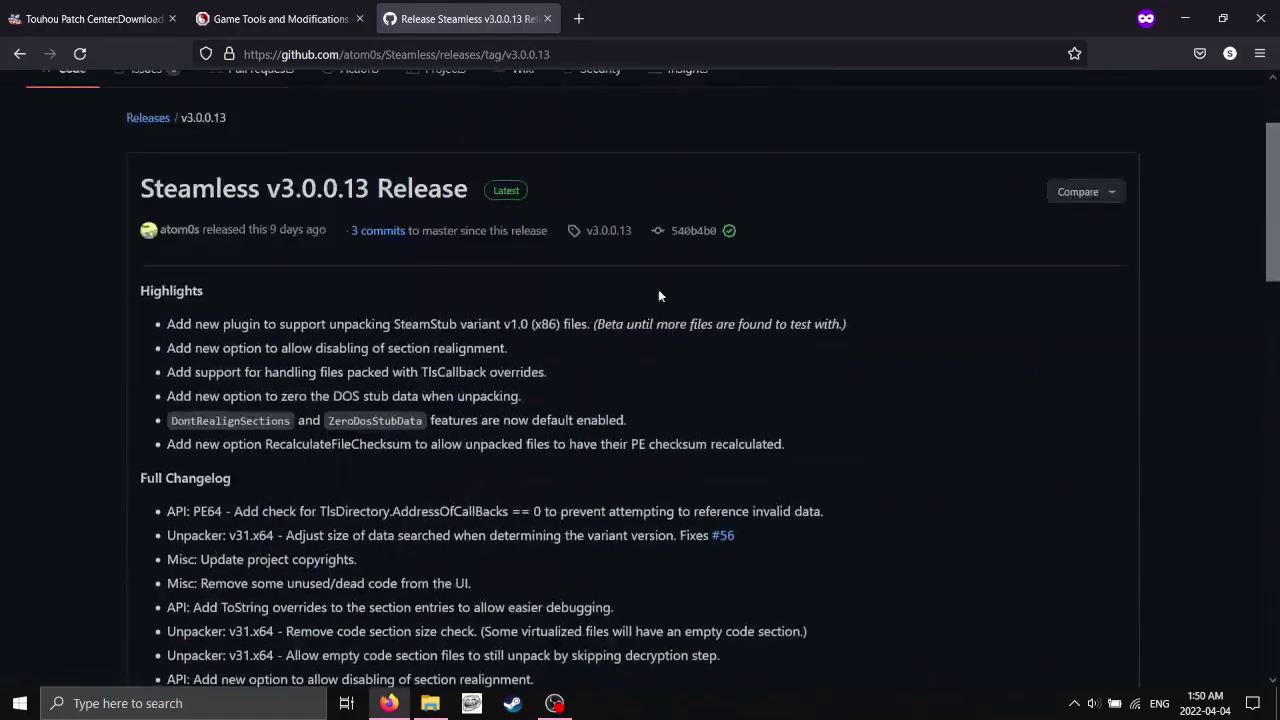
Minimise the browser and the th11 folder window, and start Steamless.exe from the desktop's Steamless folder.
{"action": "left_click", "coordinate": [1186, 16]}
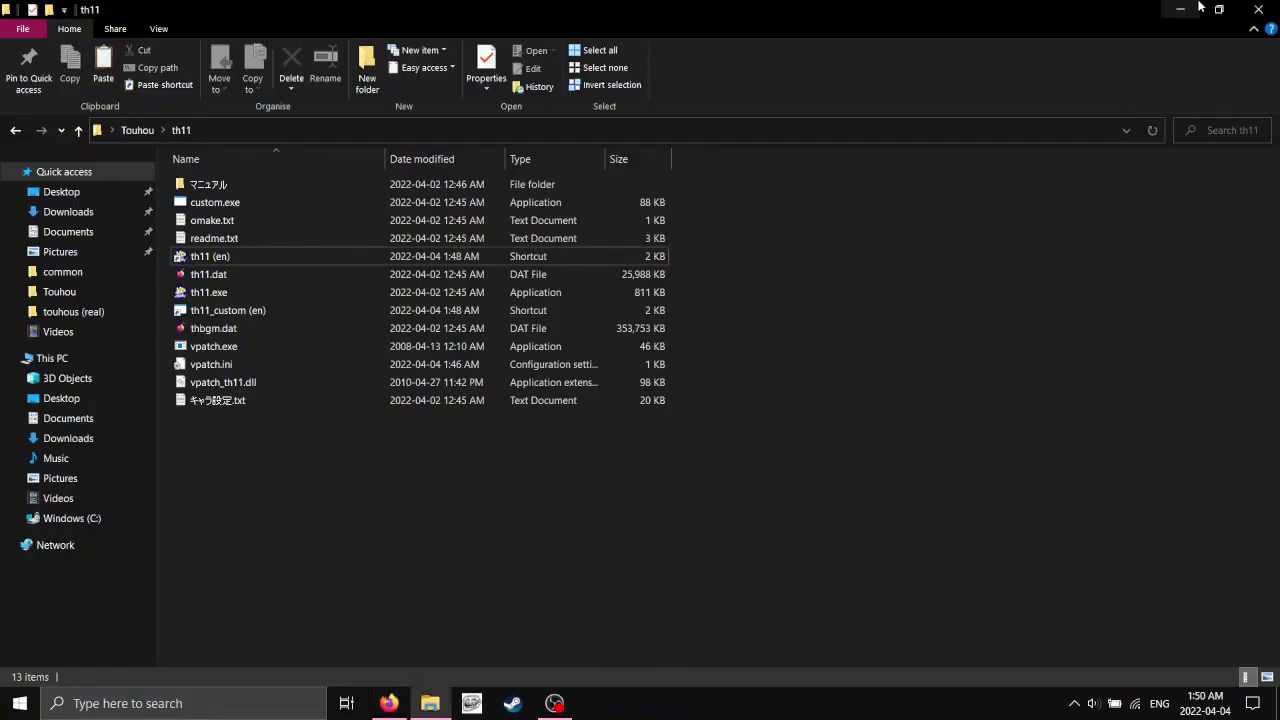
{"action": "left_click", "coordinate": [1199, 8]}
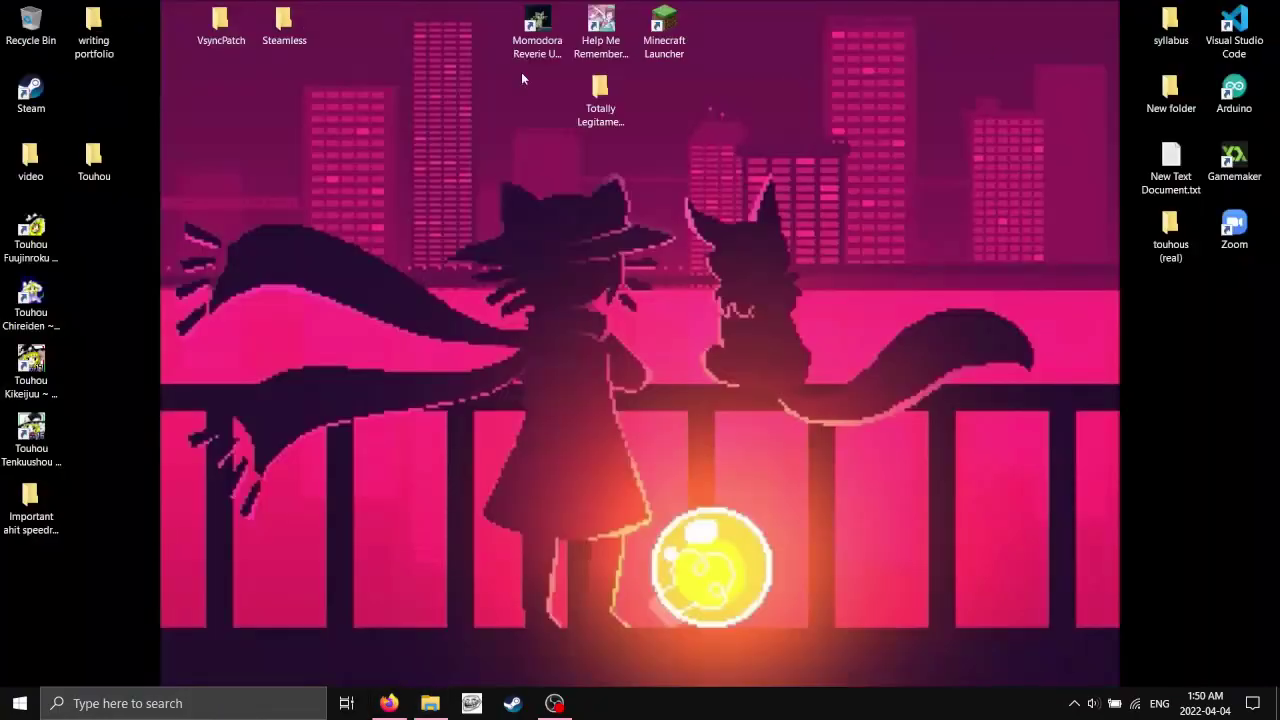
{"action": "double_click", "coordinate": [284, 25]}
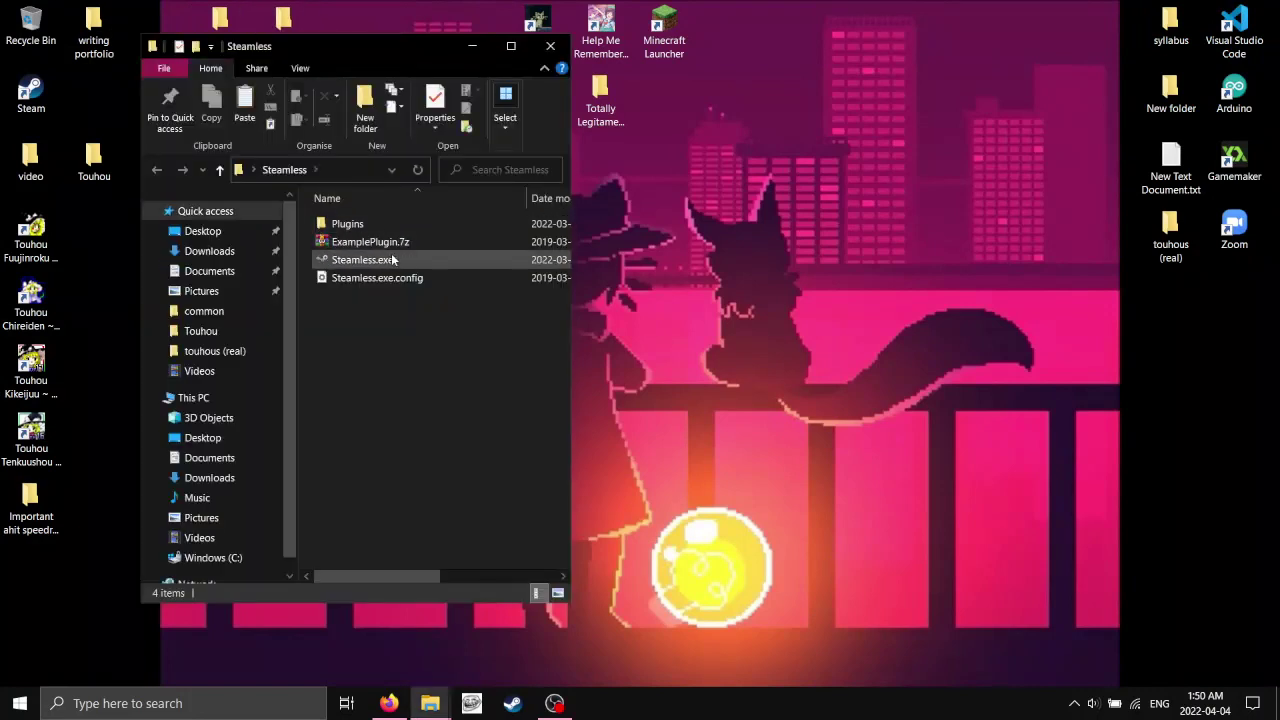
{"action": "left_click", "coordinate": [550, 46]}
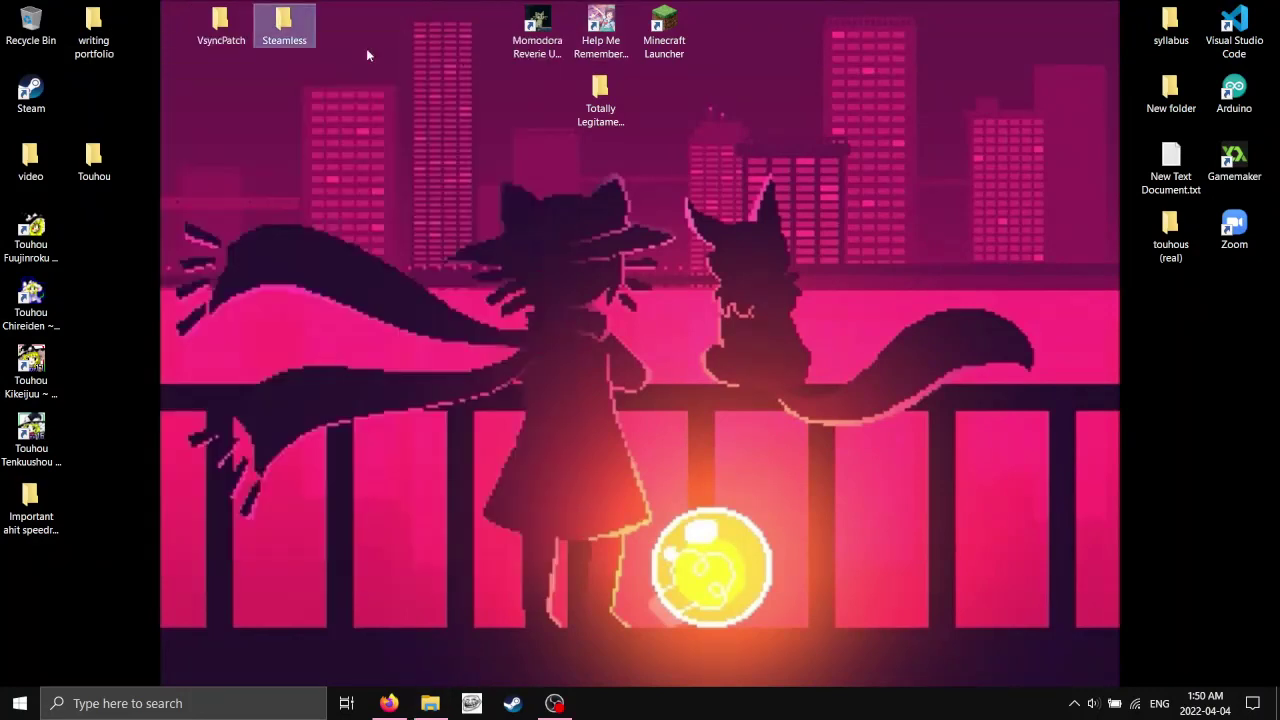
{"action": "double_click", "coordinate": [287, 28]}
{"action": "left_click", "coordinate": [318, 256]}
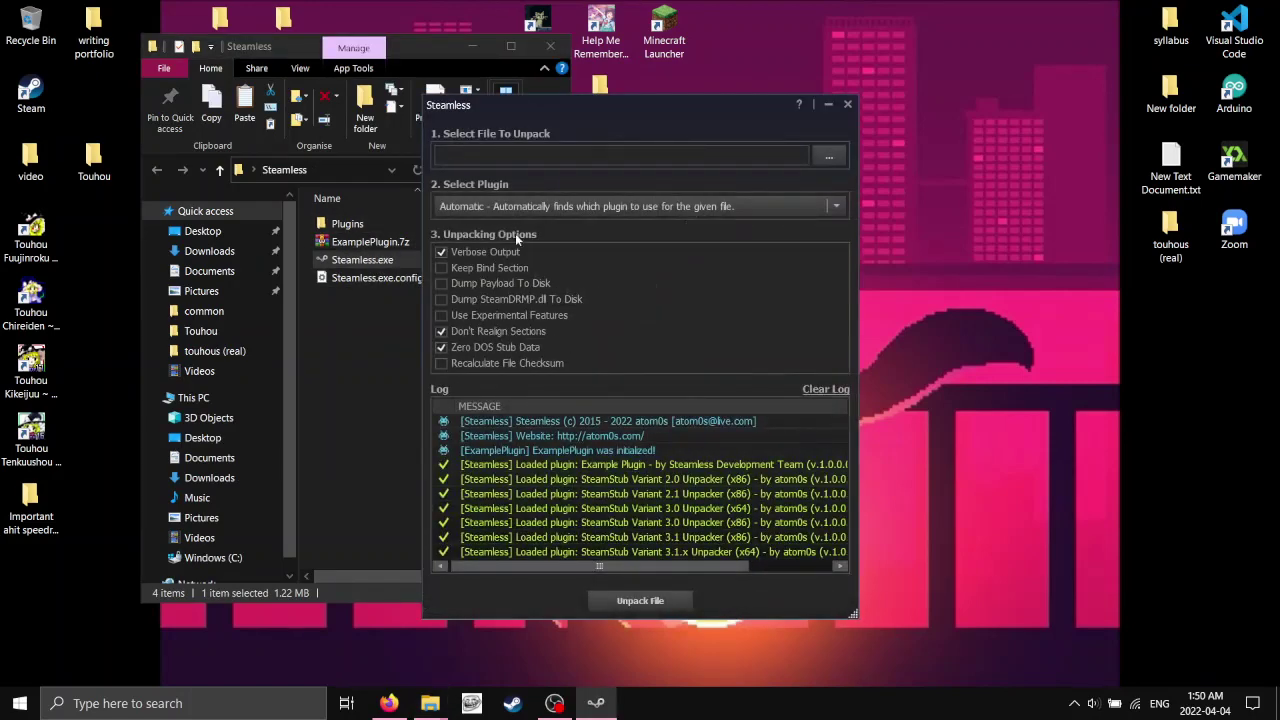
Choose th11.exe from the desktop's Touhou\th11 folder as the file to unpack.
{"action": "left_click", "coordinate": [829, 155]}
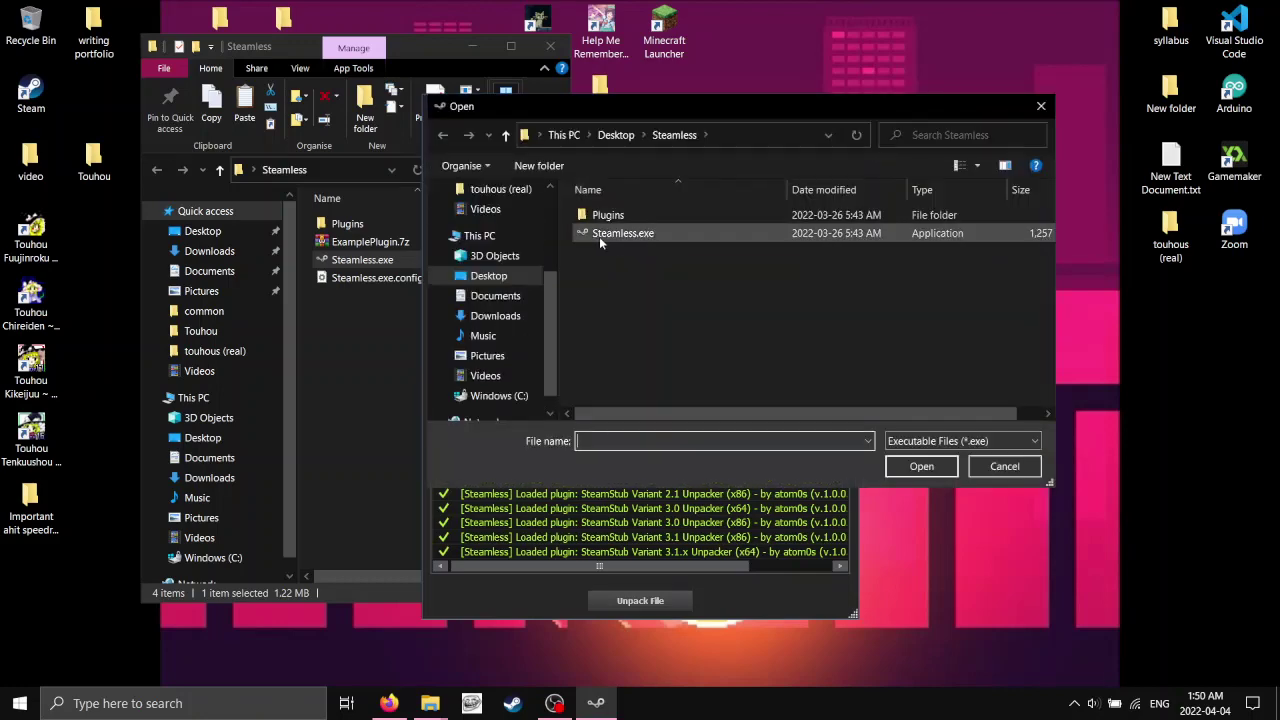
{"action": "left_click", "coordinate": [503, 277]}
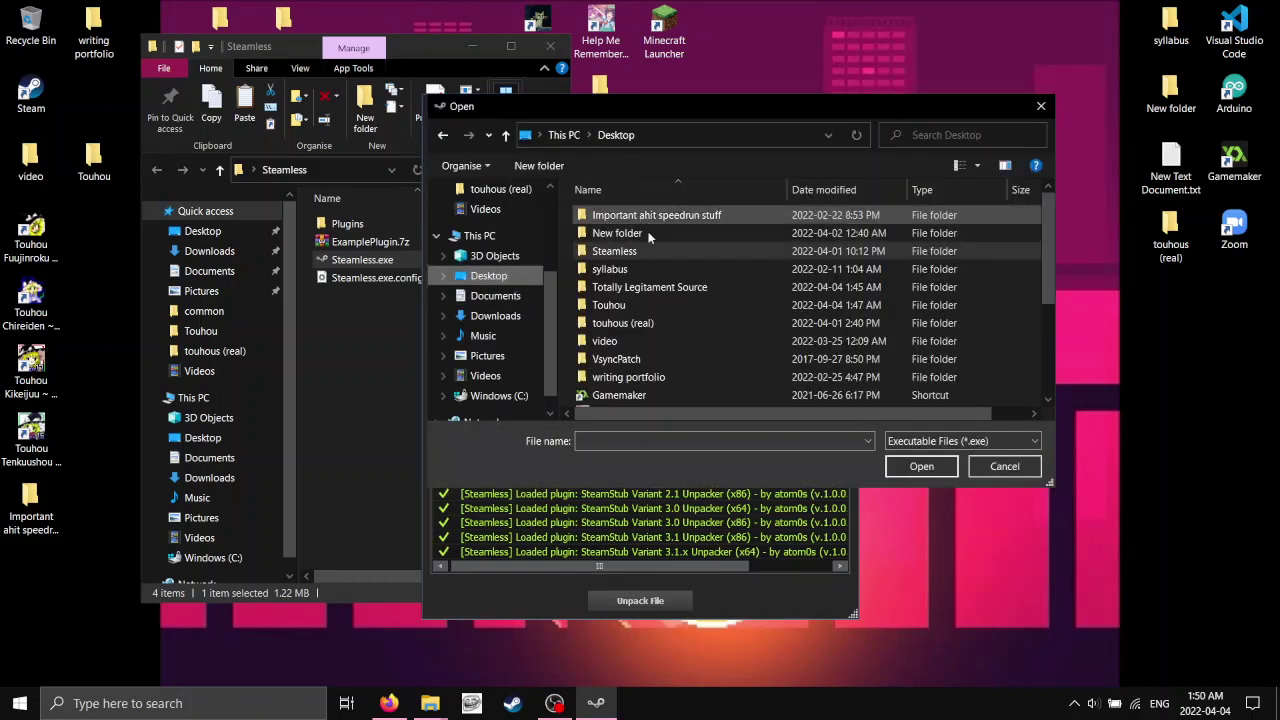
{"action": "double_click", "coordinate": [612, 305]}
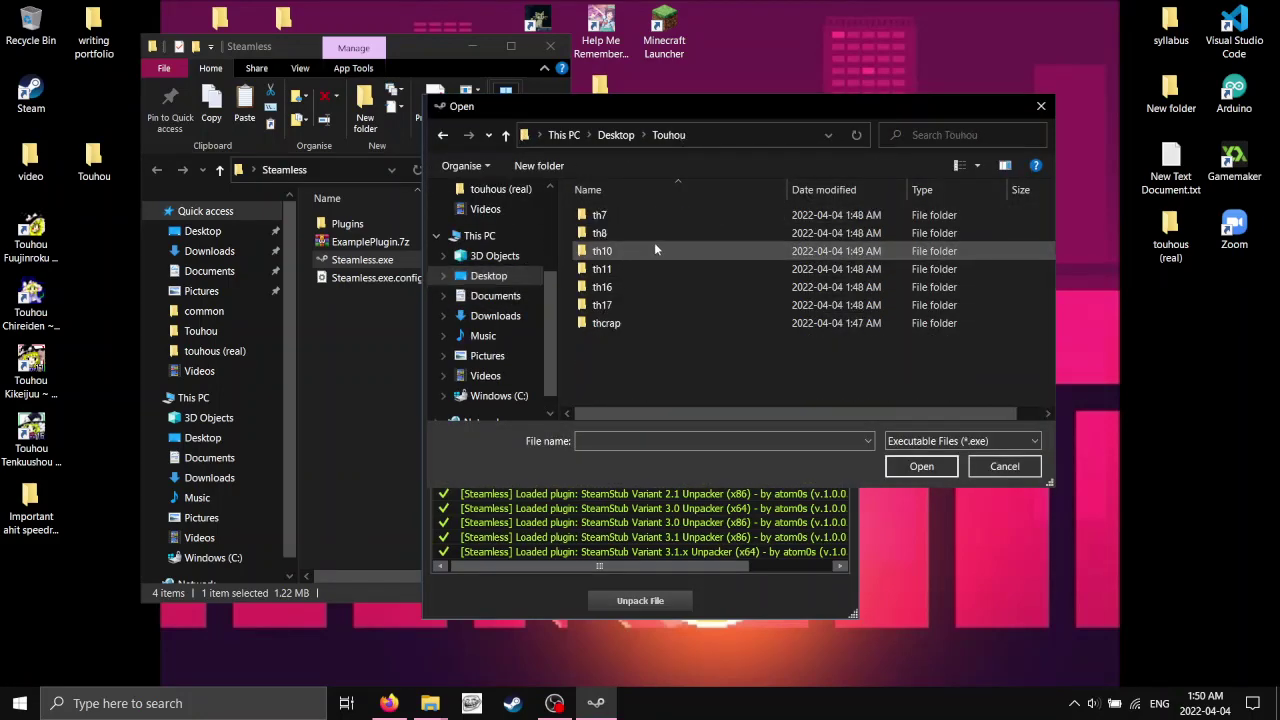
{"action": "double_click", "coordinate": [633, 264]}
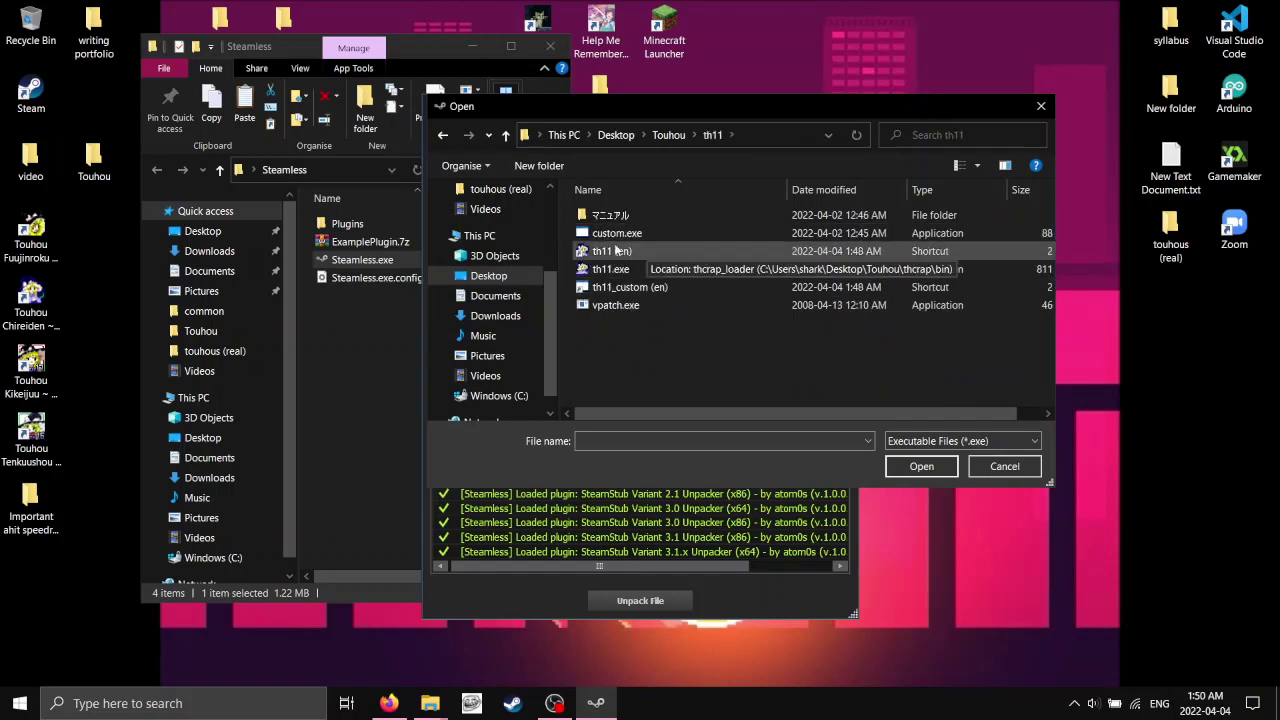
{"action": "left_click", "coordinate": [637, 270]}
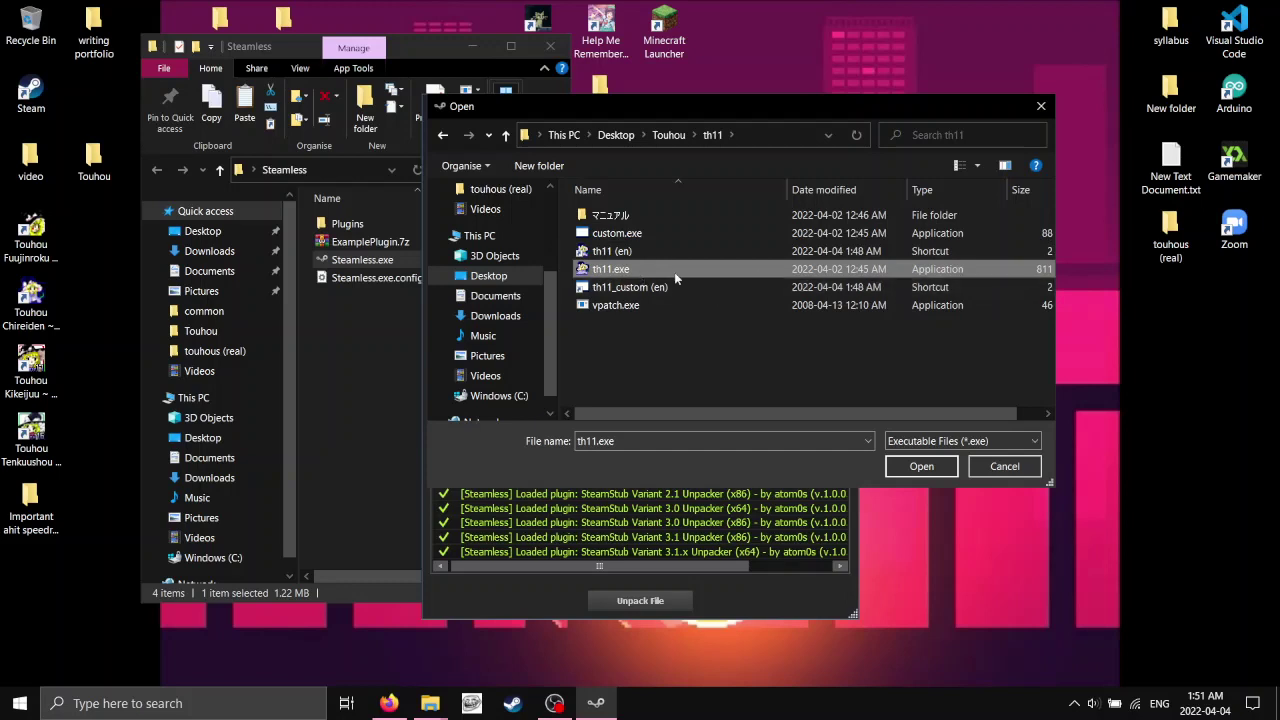
{"action": "left_click", "coordinate": [919, 465]}
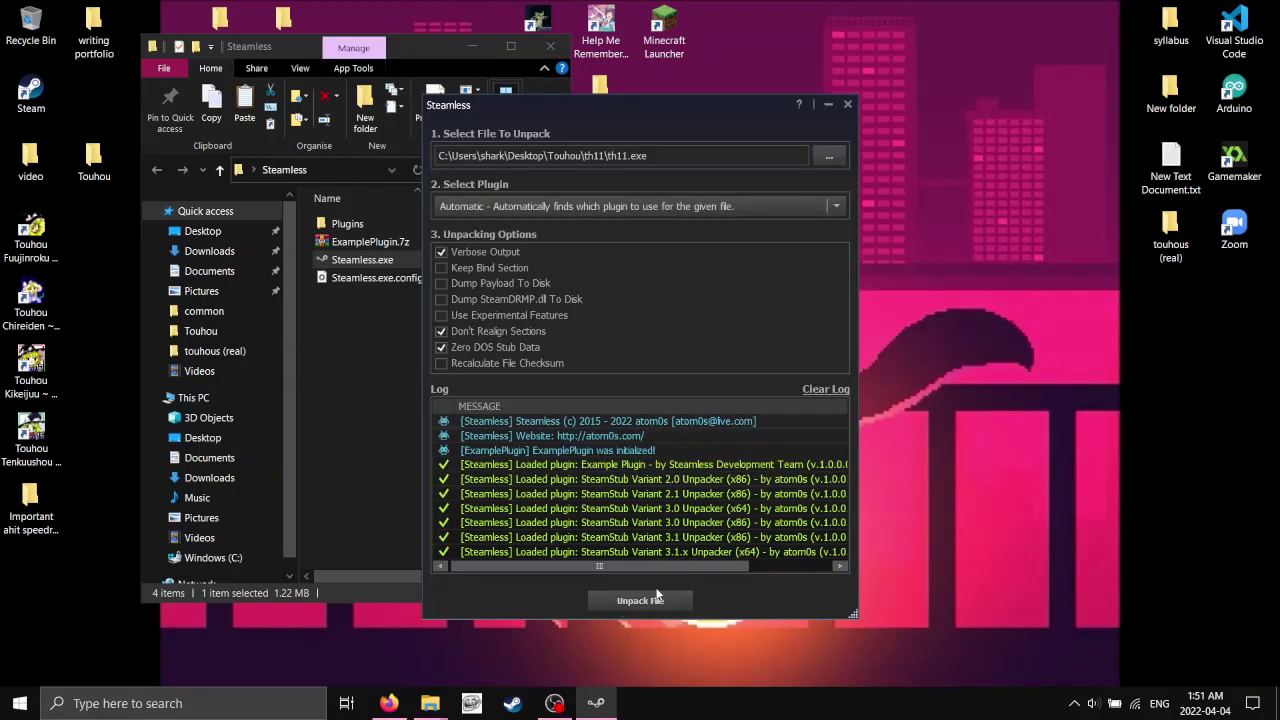
Unpack th11.exe with the default unpacking options, and close Steamless and its folder window.
{"action": "left_click", "coordinate": [656, 596]}
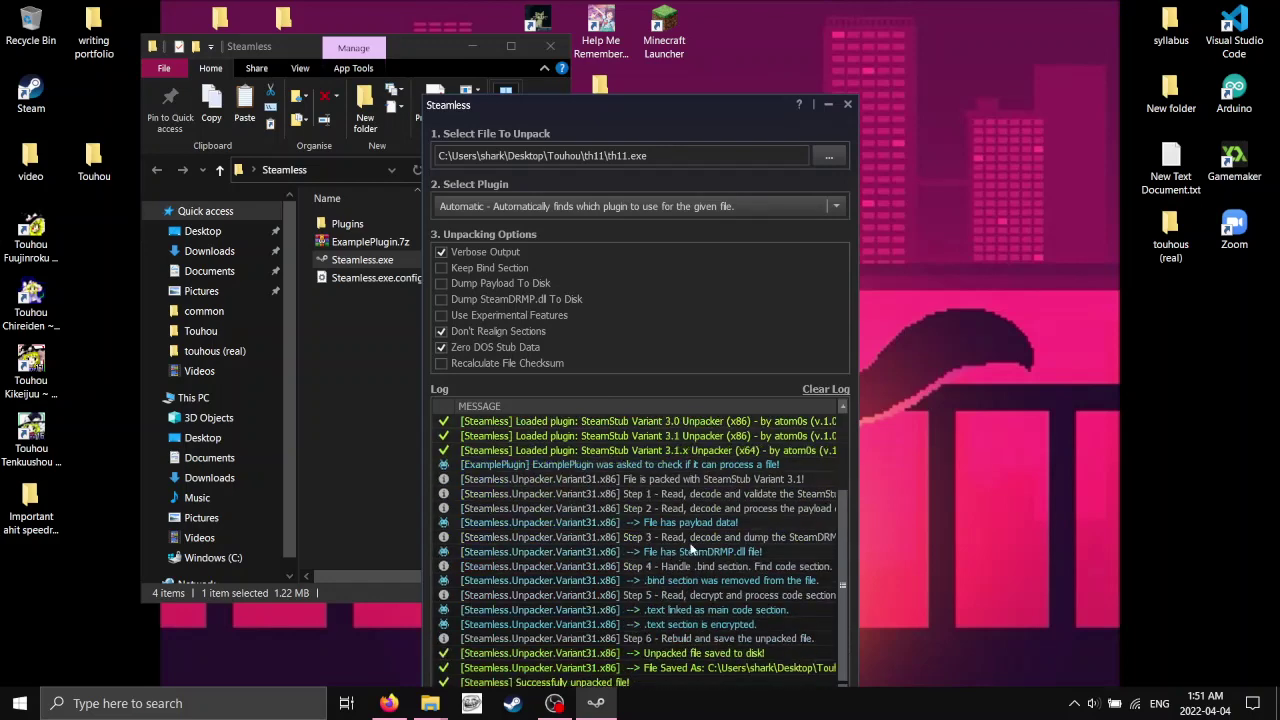
{"action": "left_click_drag", "start_coordinate": [710, 105], "coordinate": [730, 12]}
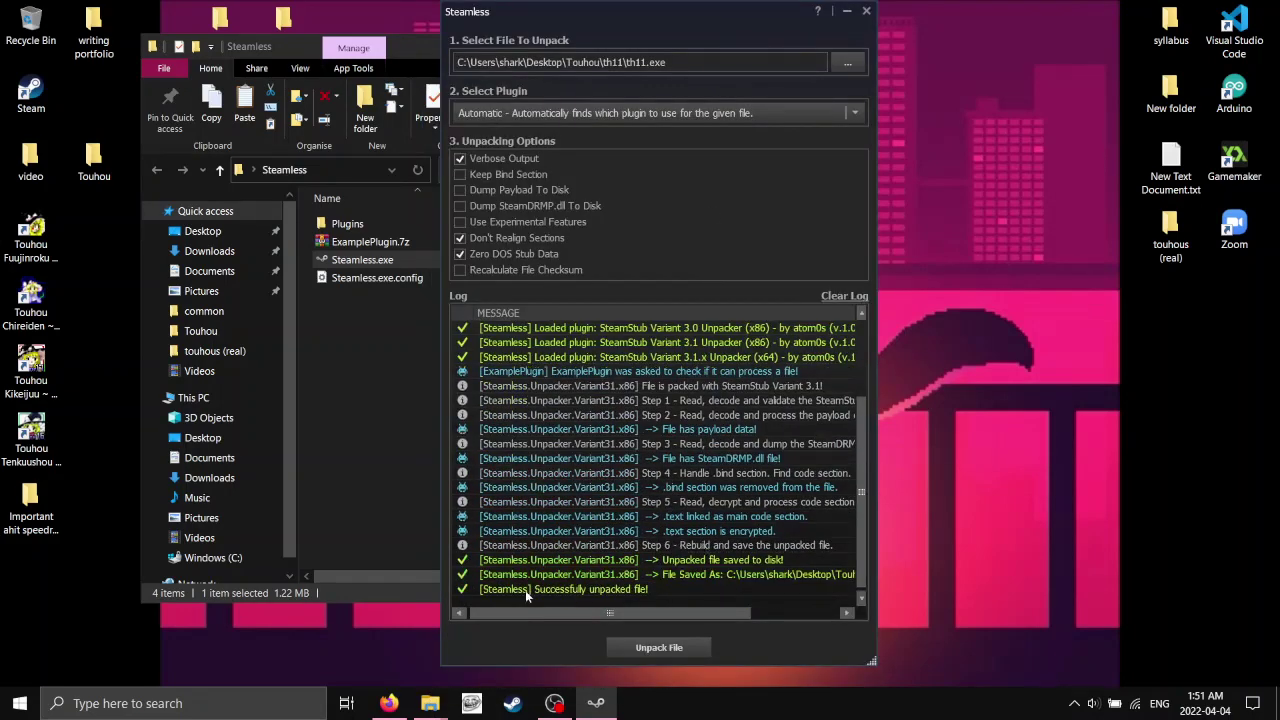
{"action": "left_click", "coordinate": [868, 12]}
{"action": "left_click", "coordinate": [550, 12]}
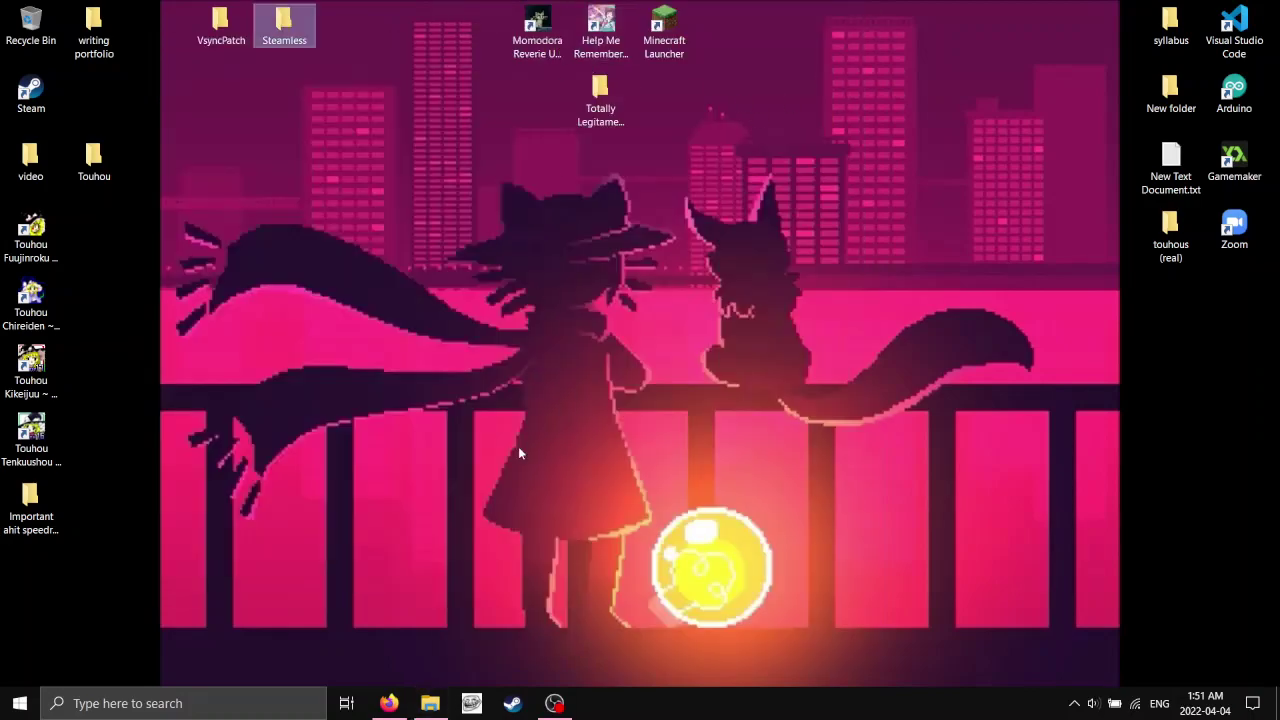
Return to the th11 folder and delete the original th11.exe.
{"action": "left_click", "coordinate": [430, 703]}
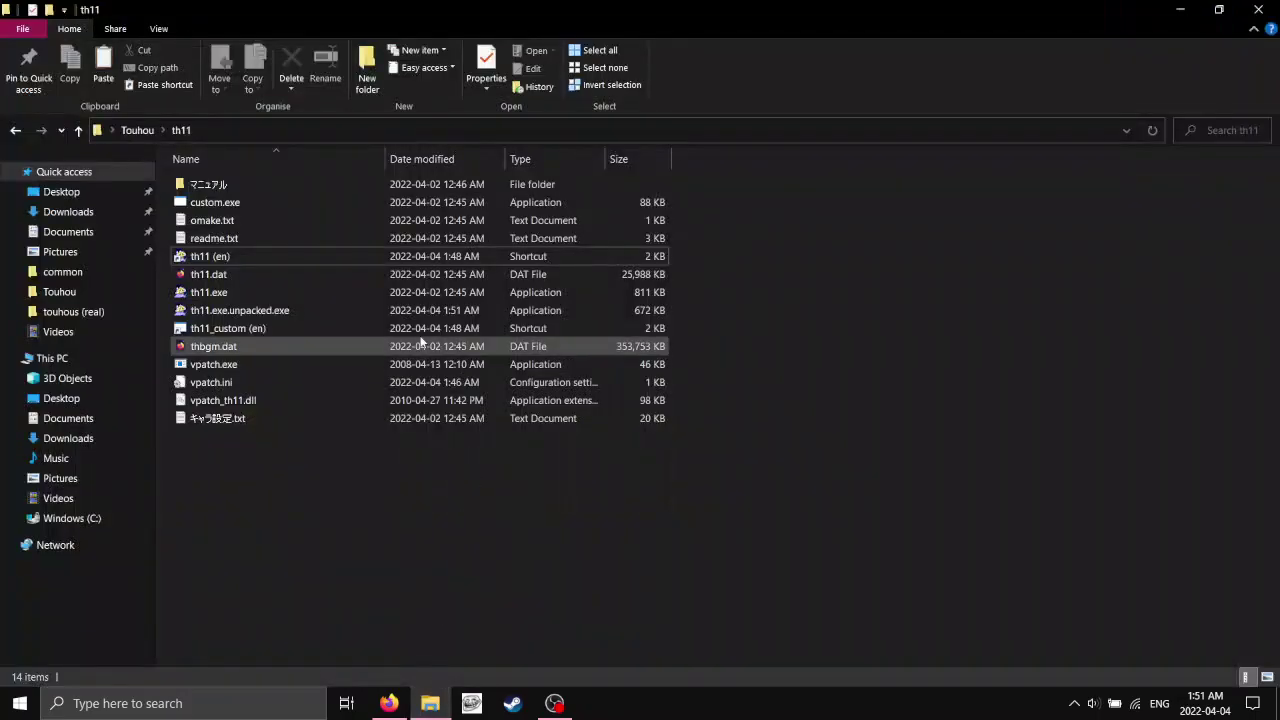
{"action": "left_click", "coordinate": [279, 313]}
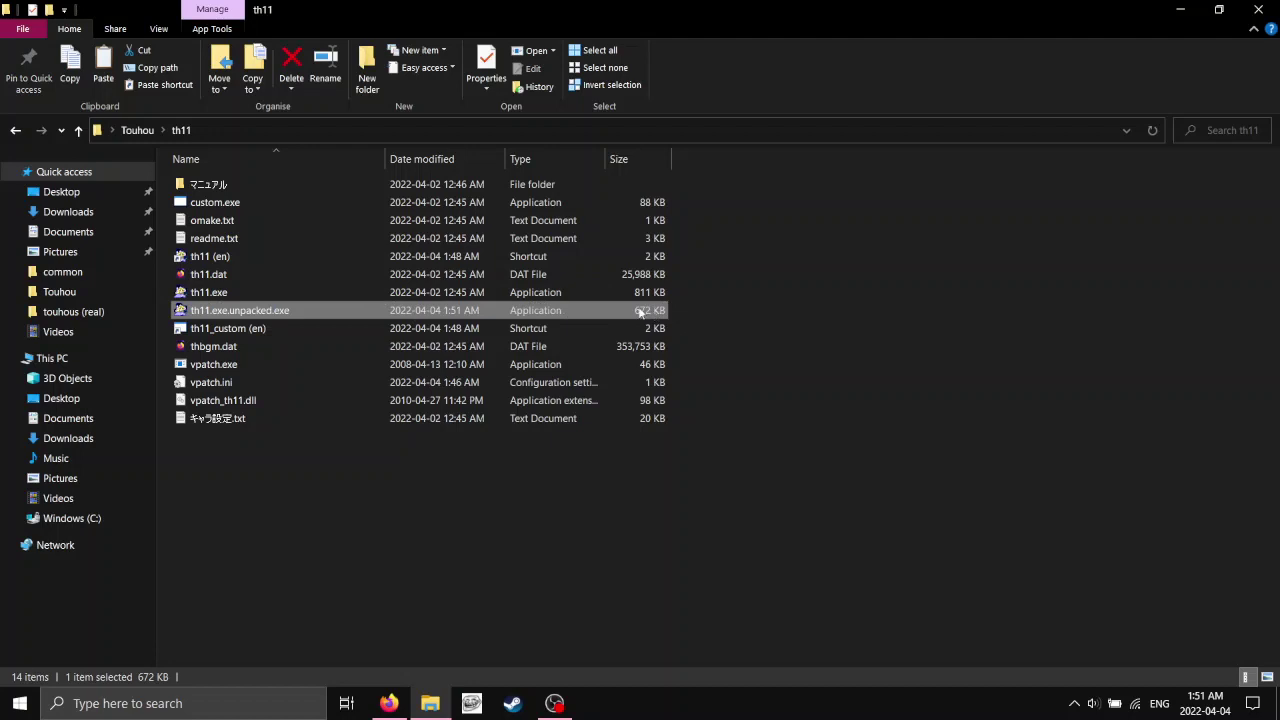
{"action": "left_click", "coordinate": [532, 295]}
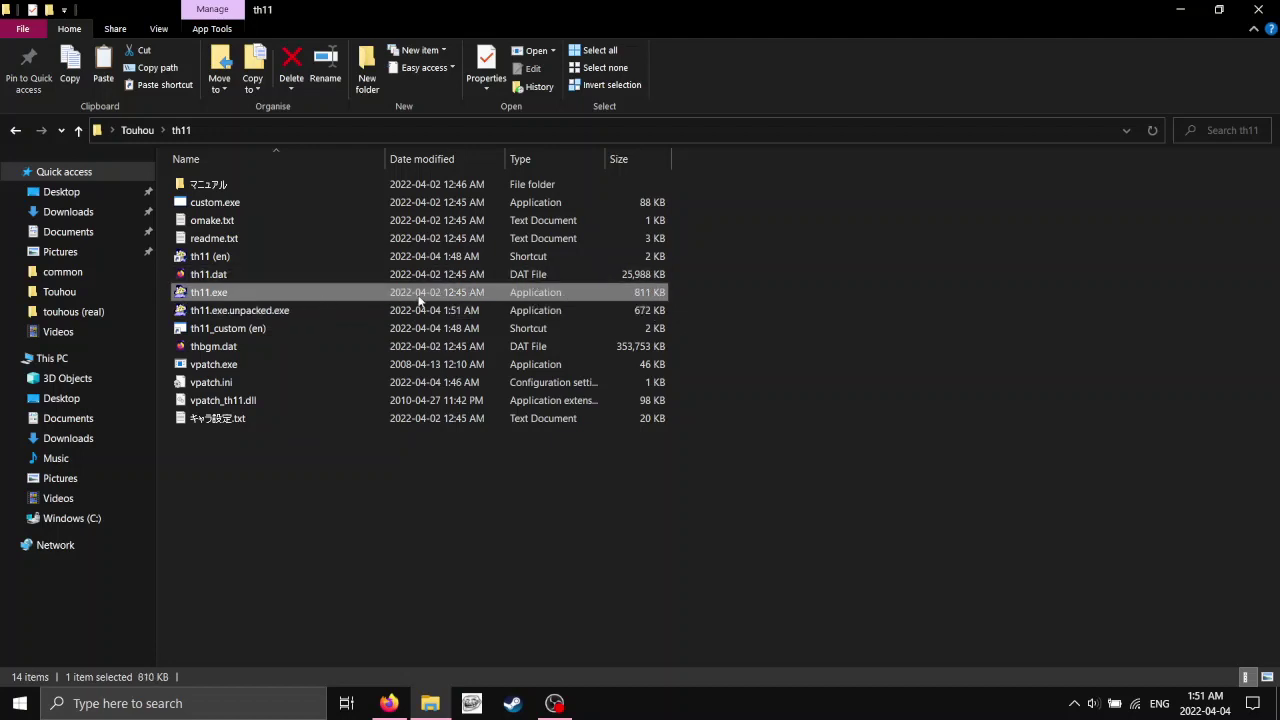
{"action": "left_click", "coordinate": [288, 58]}
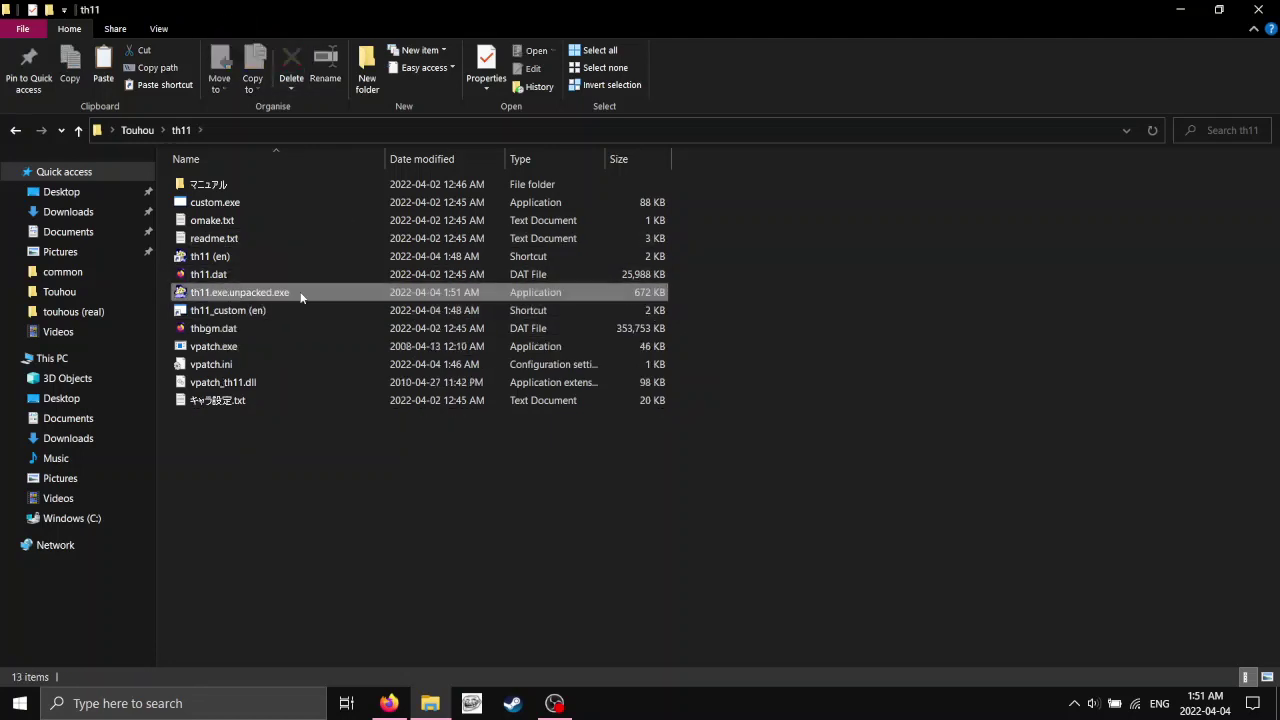
Rename th11.exe.unpacked.exe to th11.exe.
{"action": "right_click", "coordinate": [300, 296]}
{"action": "left_click", "coordinate": [377, 656]}
{"action": "double_click", "coordinate": [281, 292]}
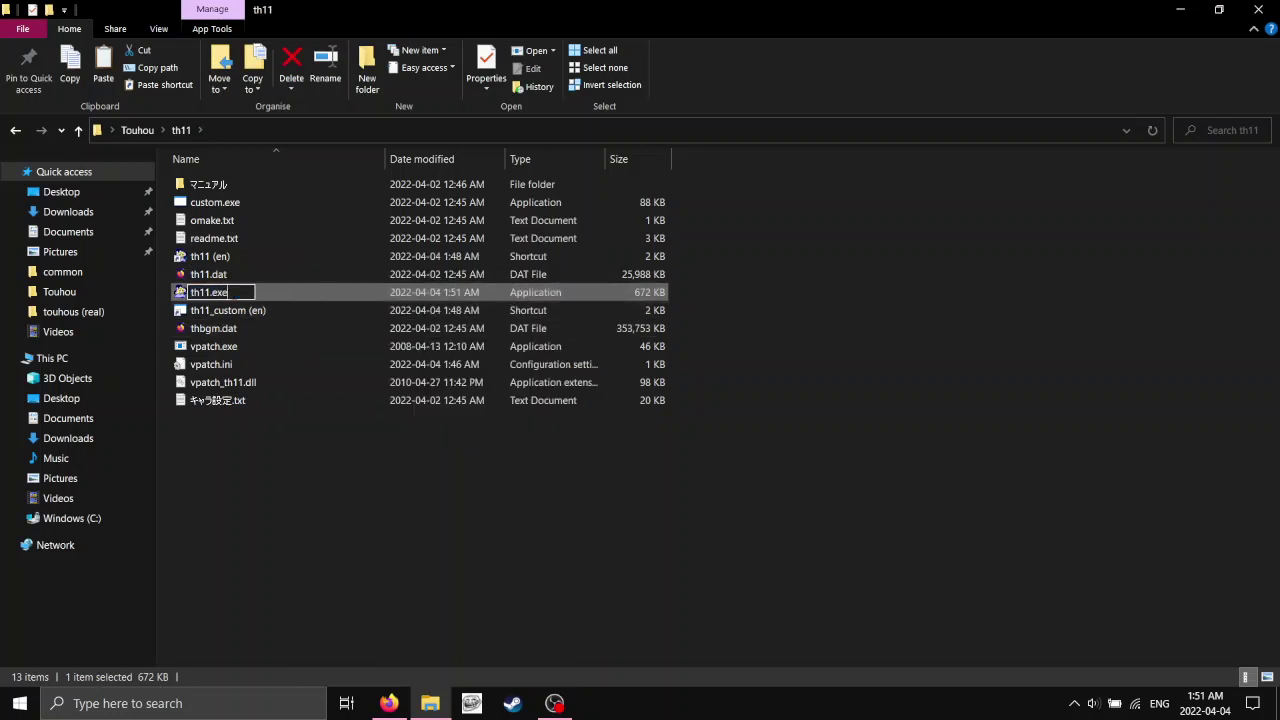
{"action": "key", "text": "Return"}
{"action": "left_click", "coordinate": [864, 396]}
Launch th11 with the th11 (en) shortcut and agree to apply the patches to the unrecognized game version.
{"action": "left_click", "coordinate": [441, 262]}
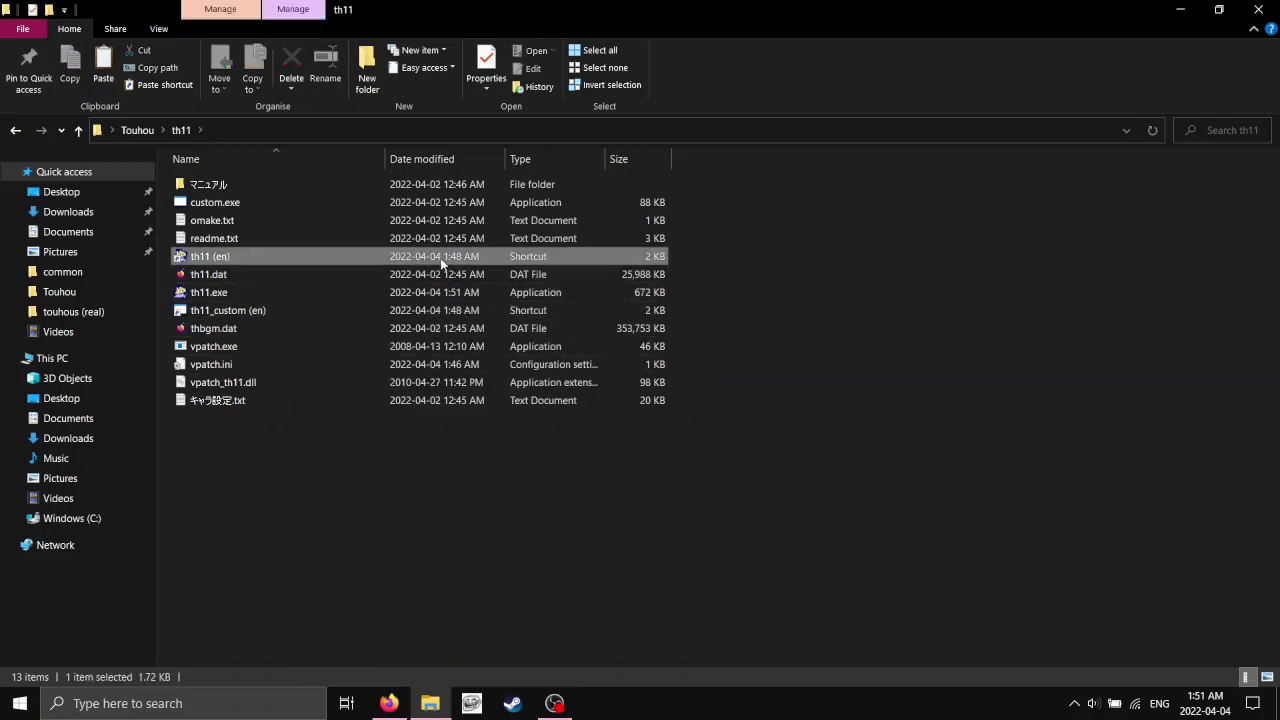
{"action": "double_click", "coordinate": [441, 260]}
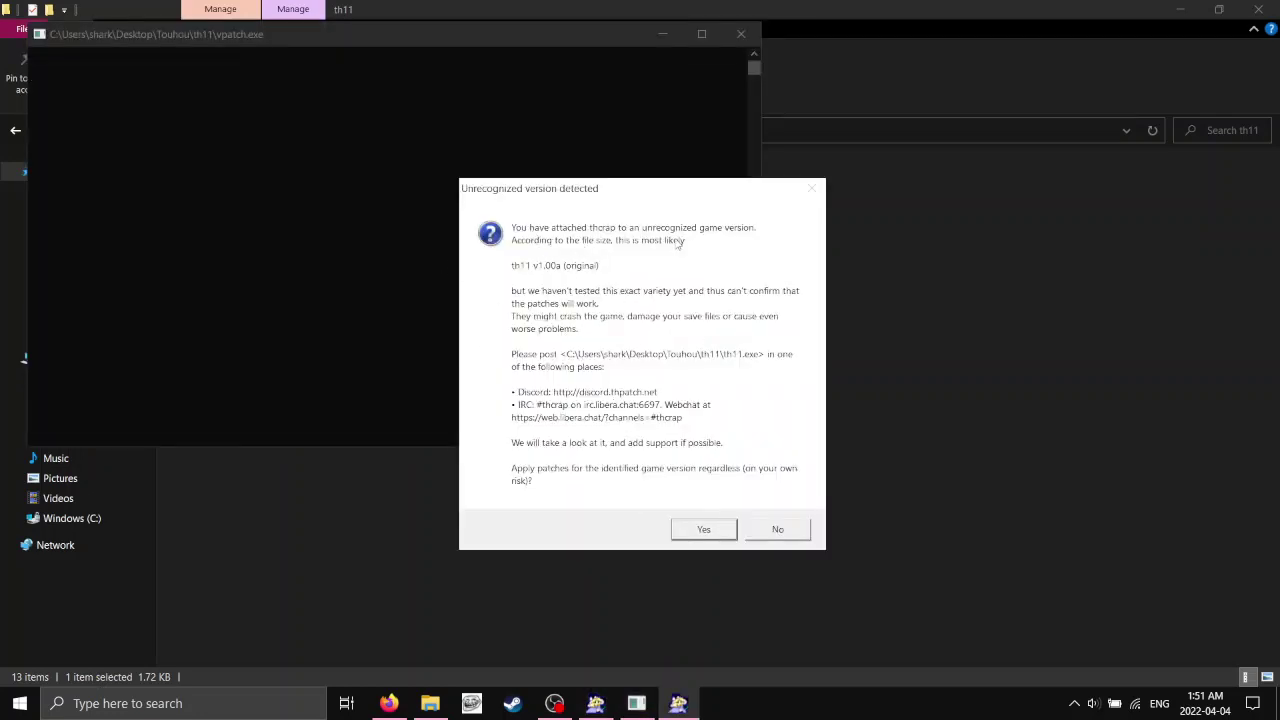
{"action": "left_click", "coordinate": [704, 531]}
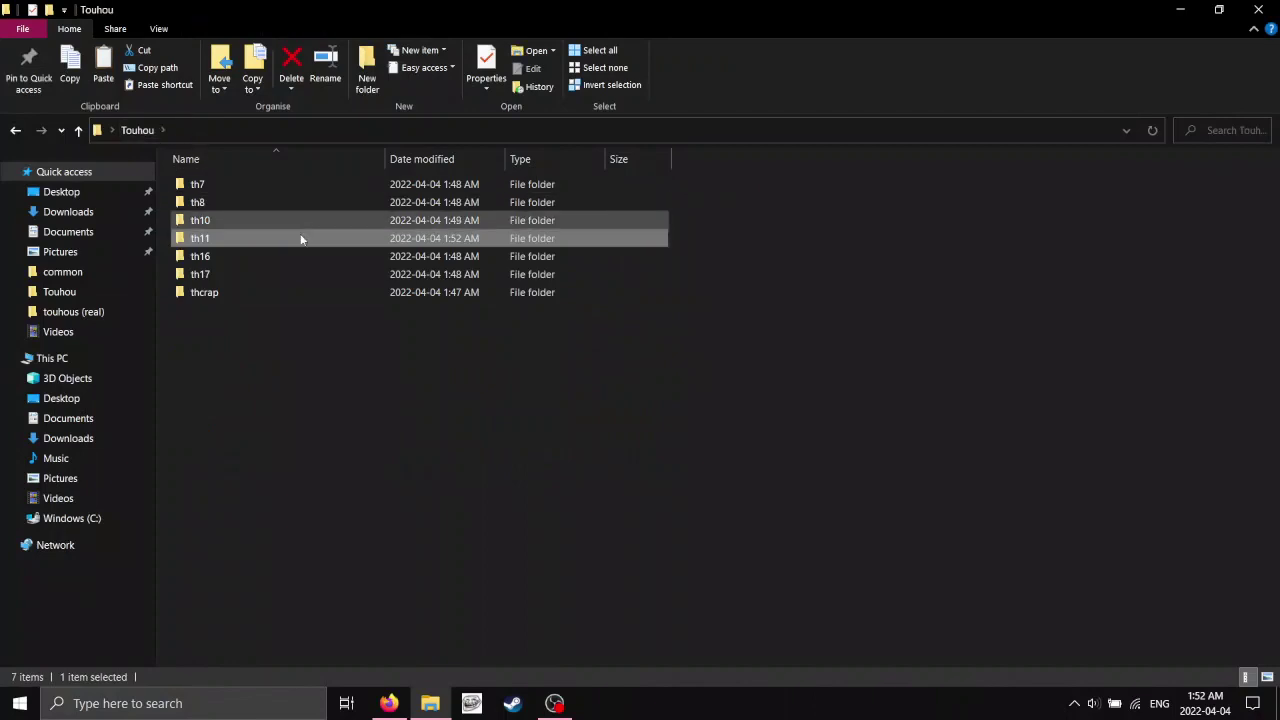
Look at the contents of the th16 game folder and go back to the Touhou folder.
{"action": "double_click", "coordinate": [281, 263]}
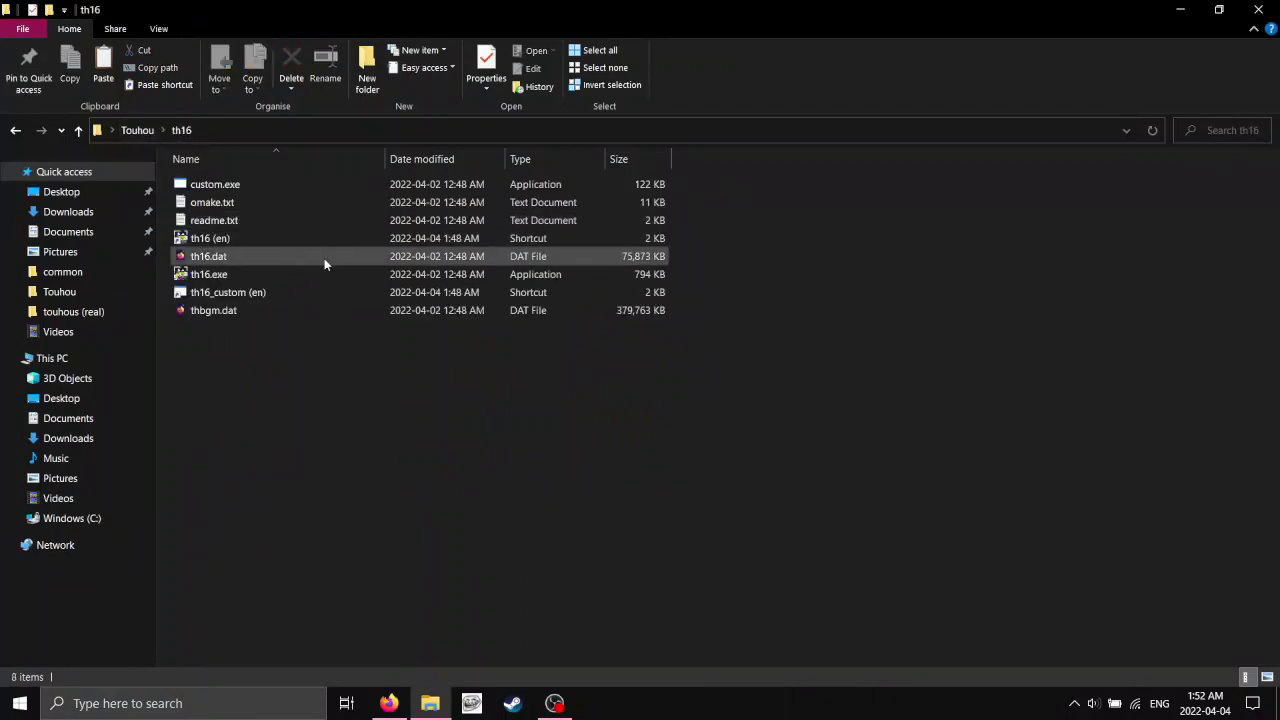
{"action": "left_click", "coordinate": [137, 132]}
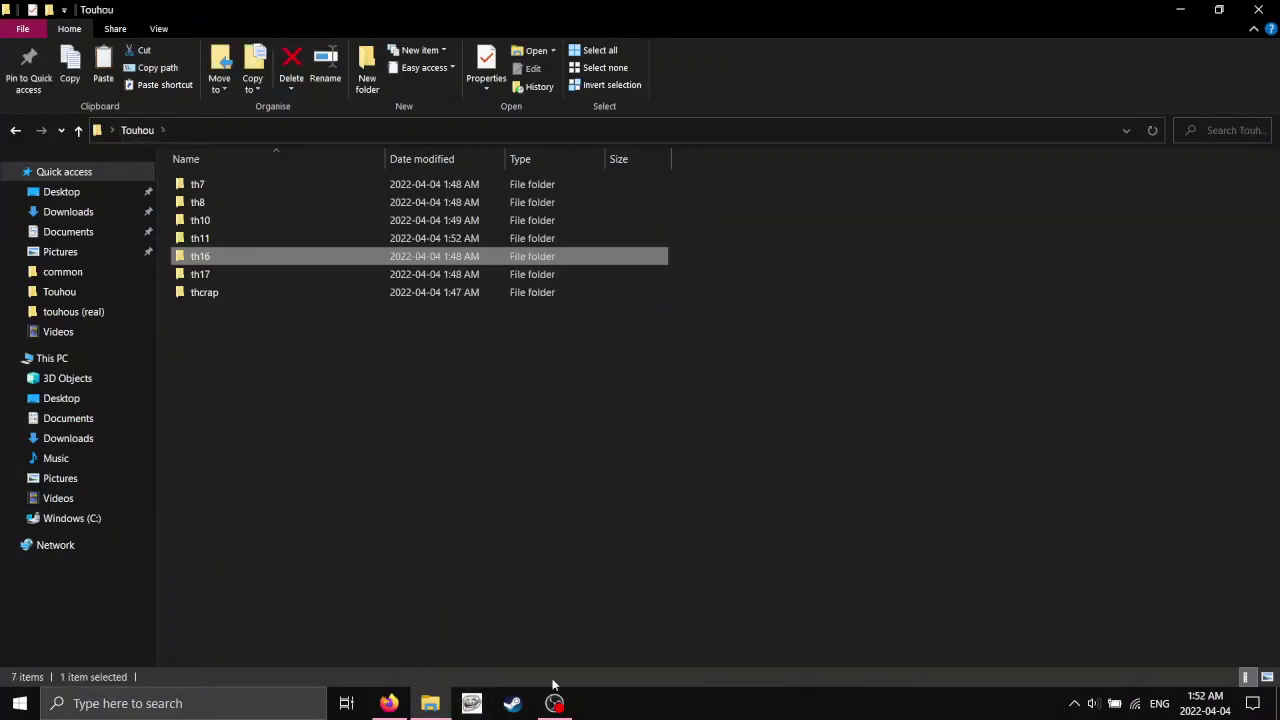